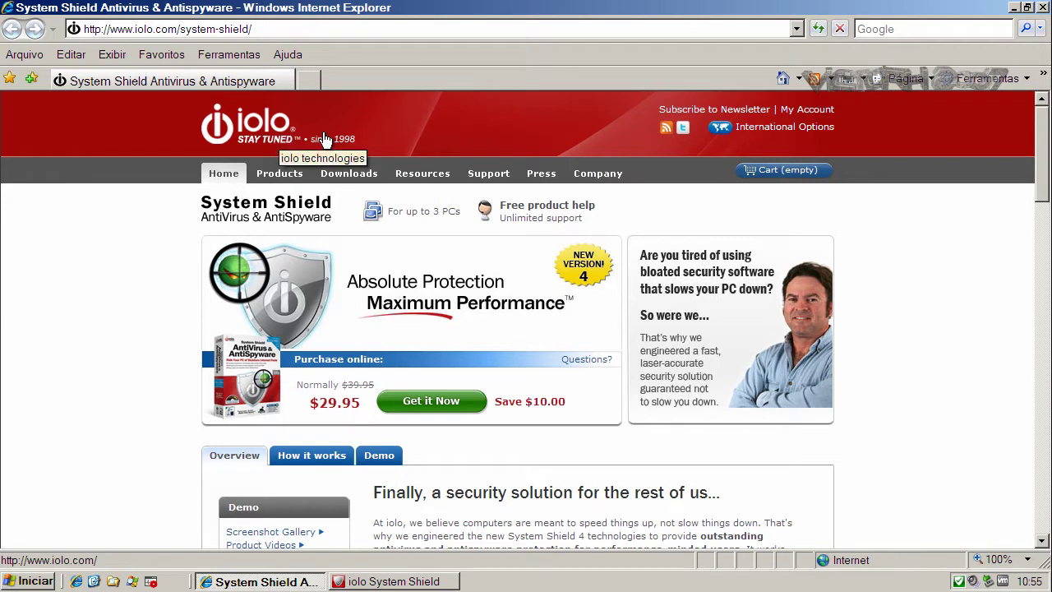
# Step: Review the threat coverage on the System Shield product page, including the full list of blocked threats, and close the browser
pyautogui.moveTo(348, 173)
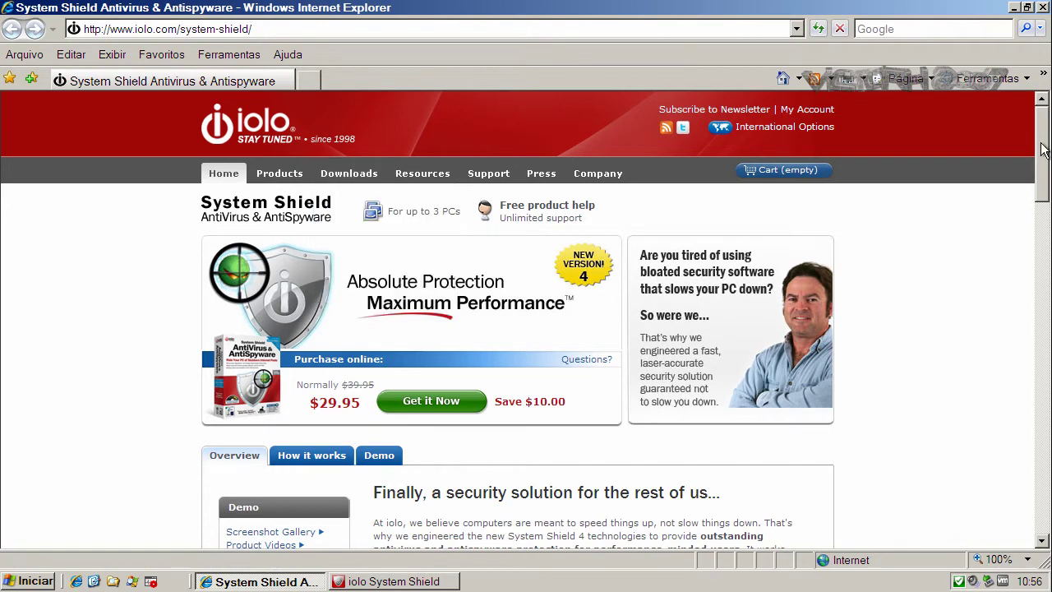
pyautogui.moveTo(1042, 149); pyautogui.dragTo(1043, 251)
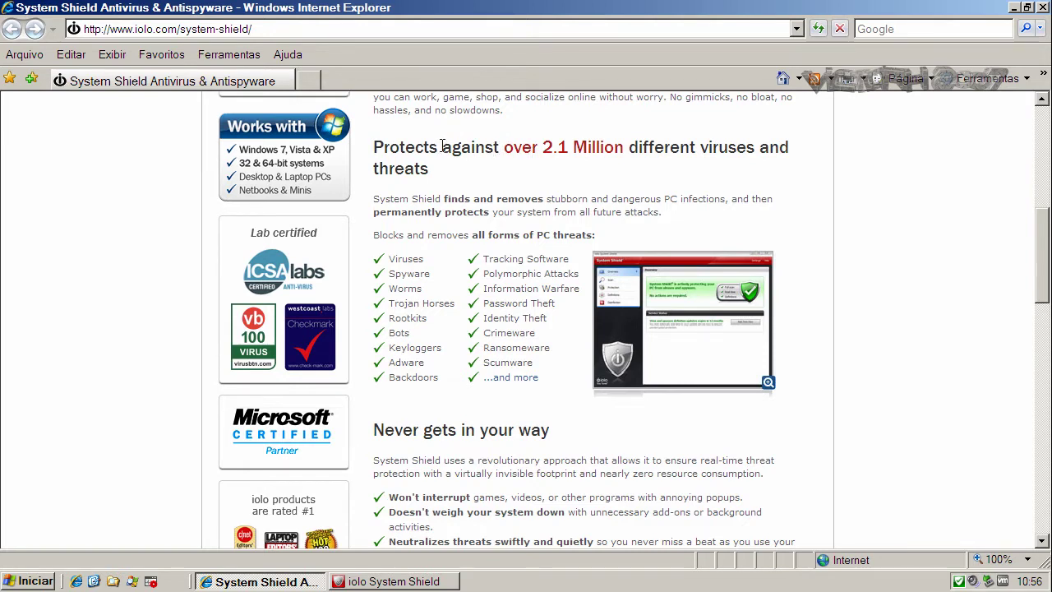
pyautogui.moveTo(542, 146); pyautogui.dragTo(592, 146)
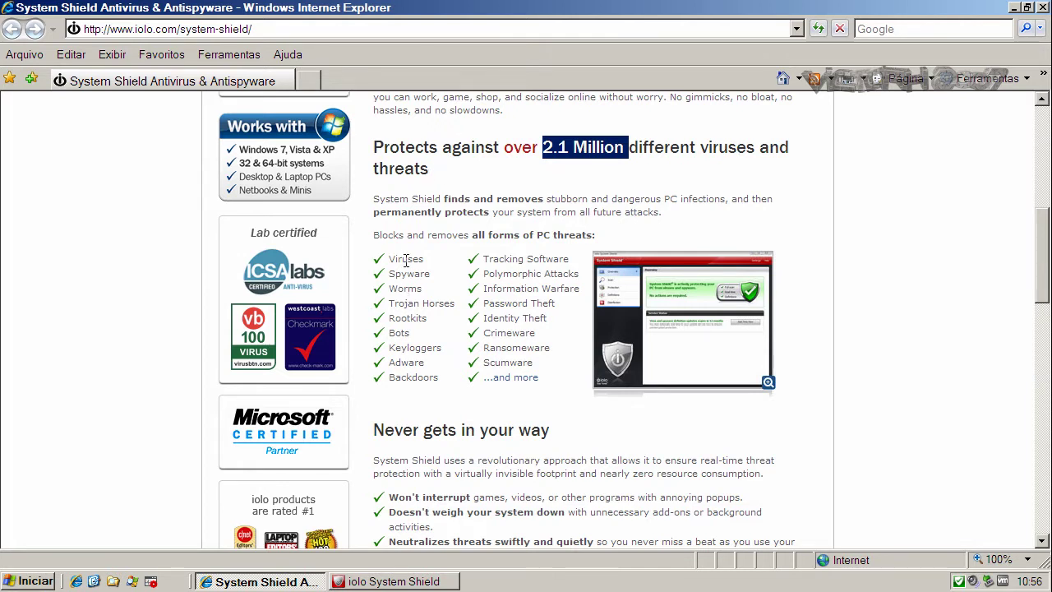
pyautogui.moveTo(375, 235); pyautogui.dragTo(540, 235)
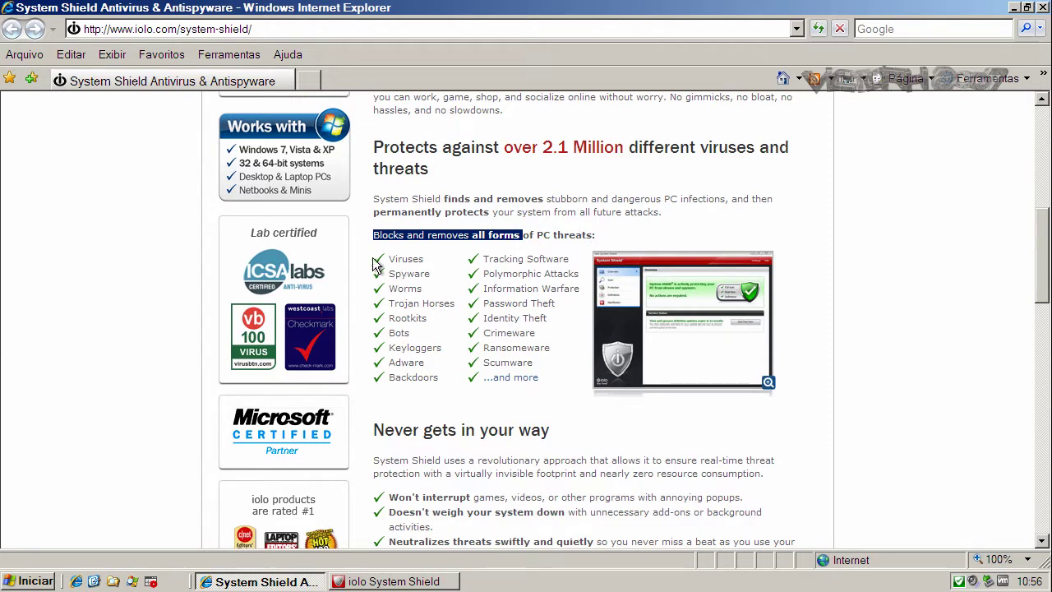
pyautogui.moveTo(375, 260); pyautogui.dragTo(536, 384)
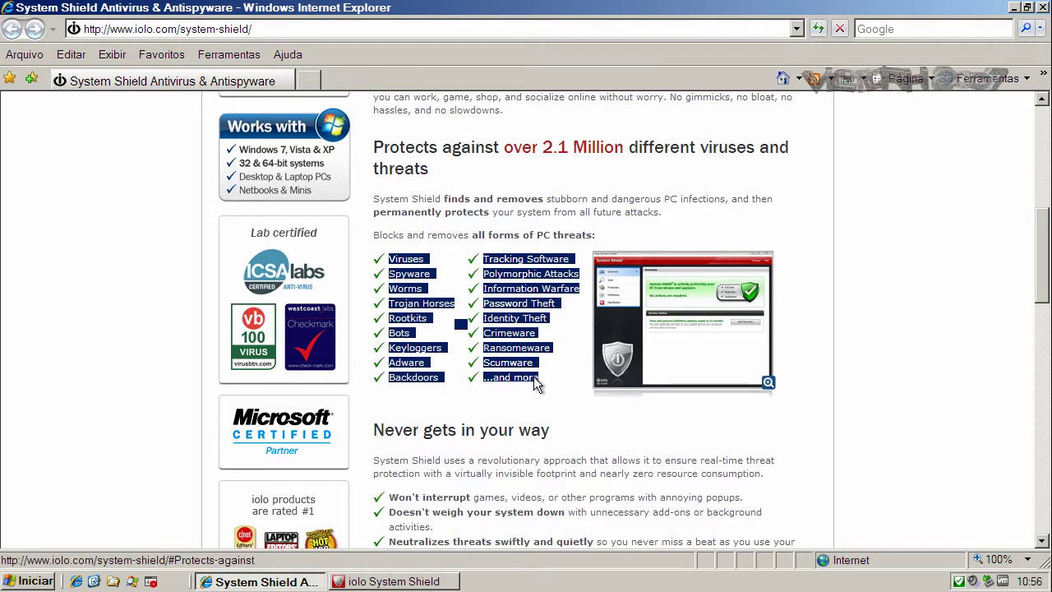
pyautogui.click(534, 379)
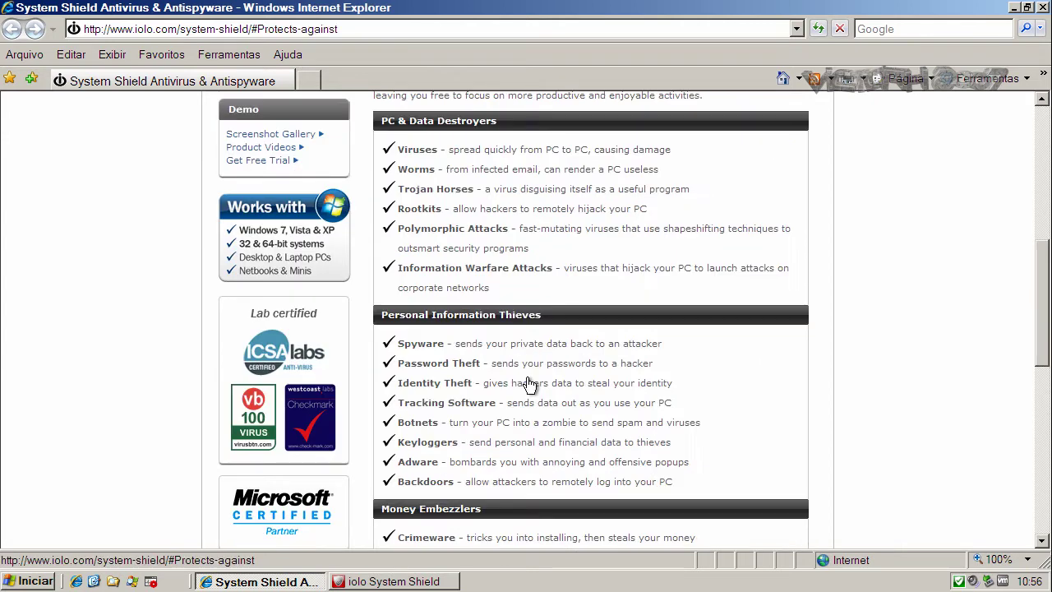
pyautogui.moveTo(1042, 276); pyautogui.dragTo(1039, 309)
pyautogui.click(1045, 8)
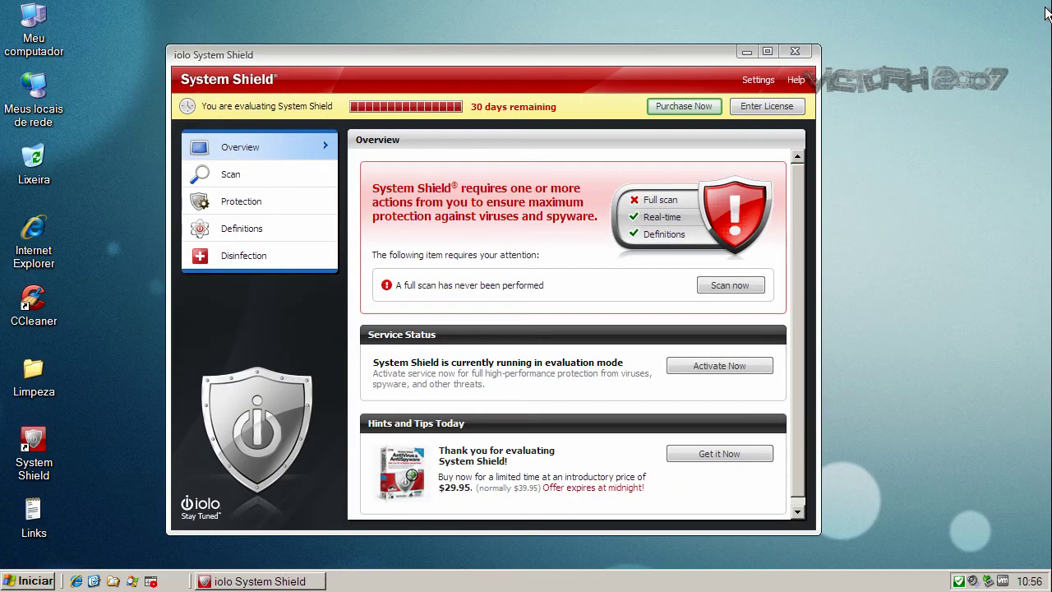
# Step: Review System Shield's real-time, email, on-demand, auto scan, updates and preferences settings, and leave them without changes
pyautogui.click(759, 79)
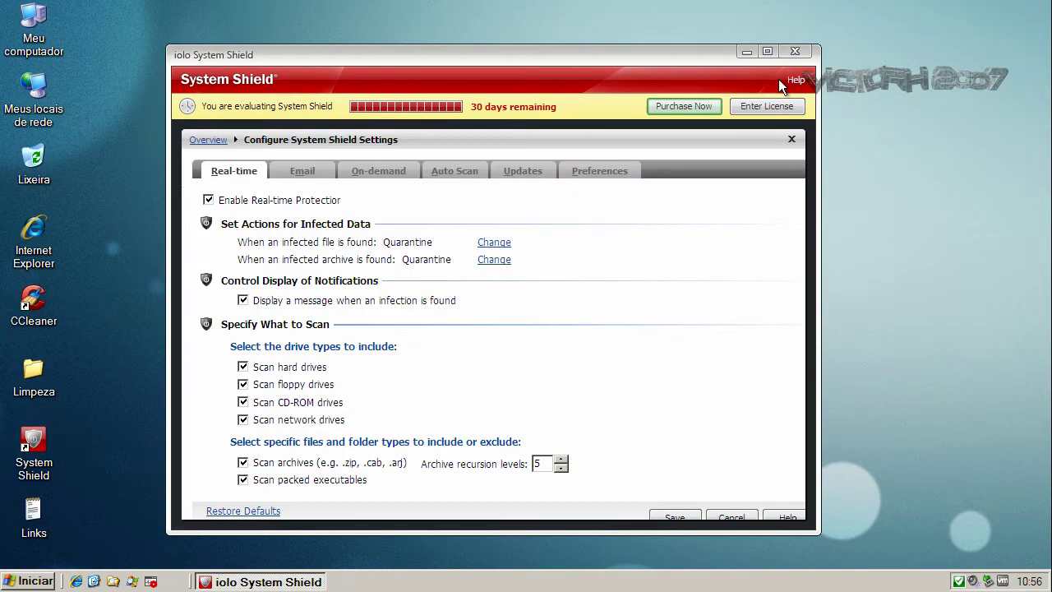
pyautogui.click(311, 177)
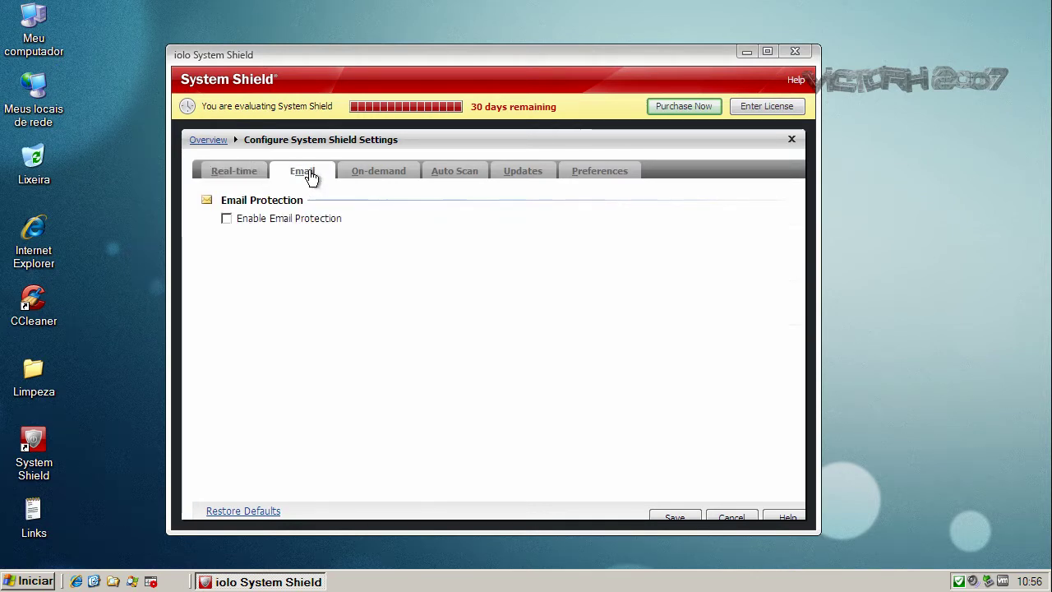
pyautogui.click(383, 175)
pyautogui.click(454, 178)
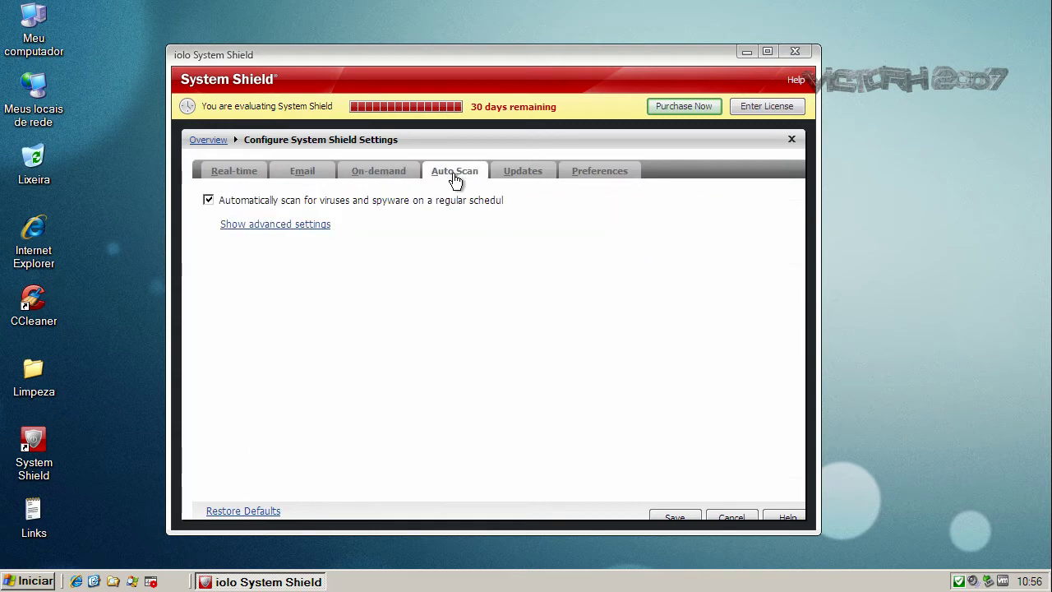
pyautogui.click(523, 178)
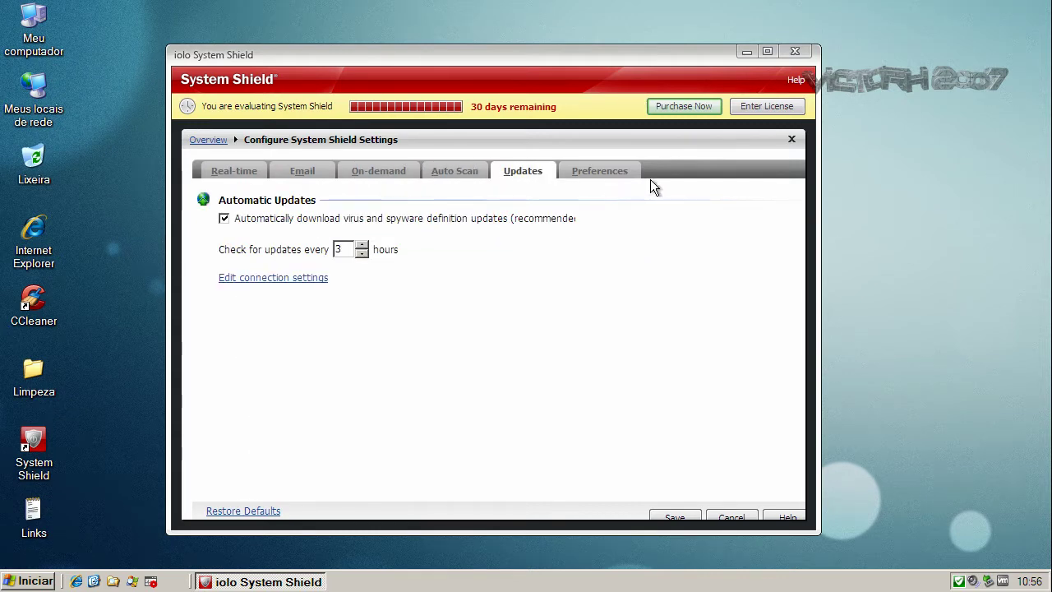
pyautogui.click(617, 172)
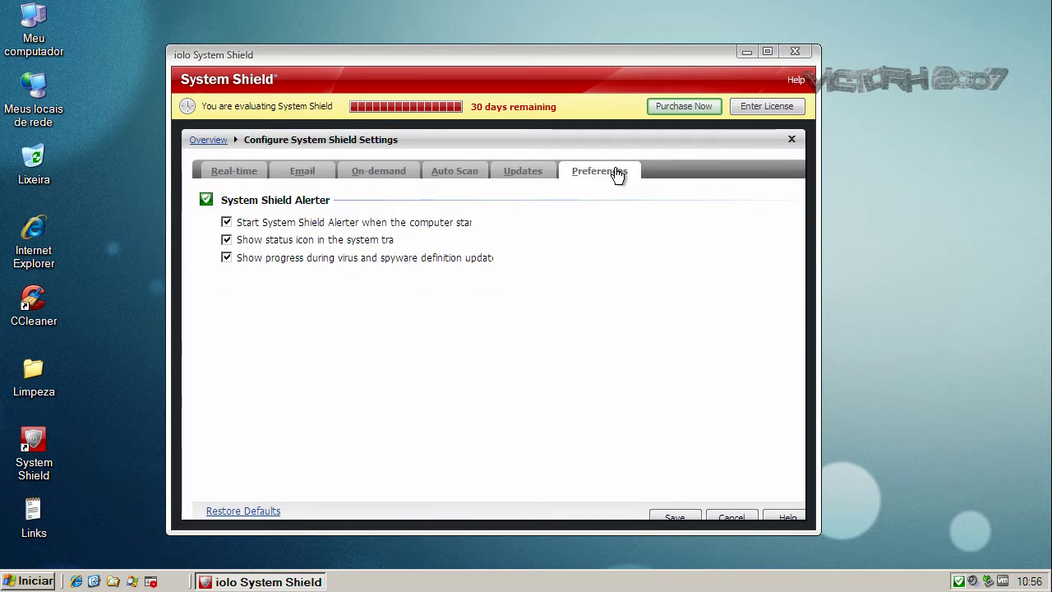
pyautogui.click(793, 140)
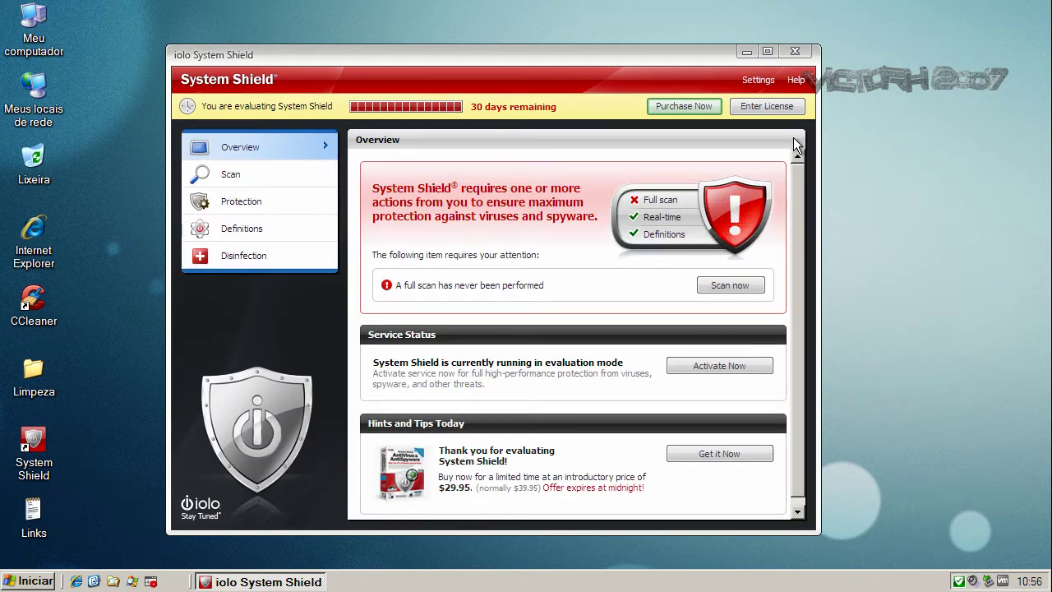
# Step: Check again for virus and spyware definition updates, and close System Shield from its overview
pyautogui.click(249, 228)
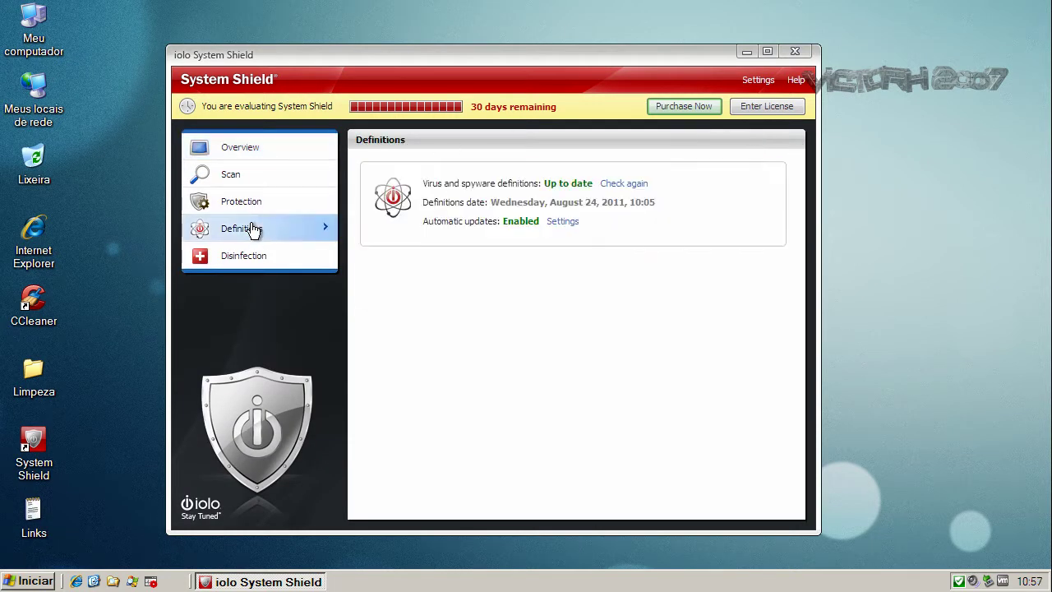
pyautogui.click(627, 187)
pyautogui.click(239, 150)
pyautogui.click(795, 52)
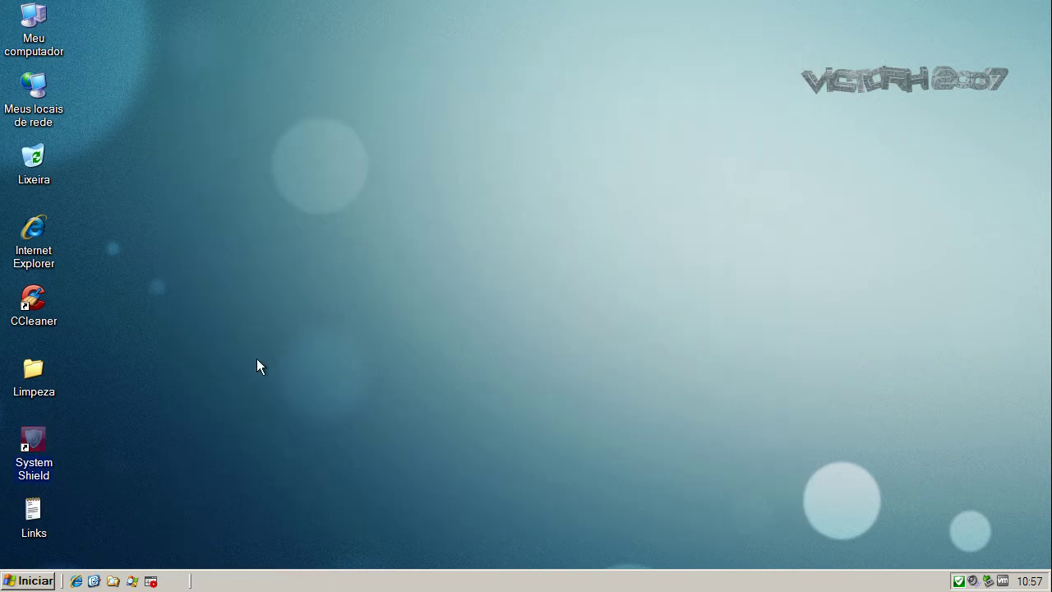
# Step: Open Process Explorer, examine the memory use of the Authentium and iolo technologies processes, and close it
pyautogui.click(135, 578)
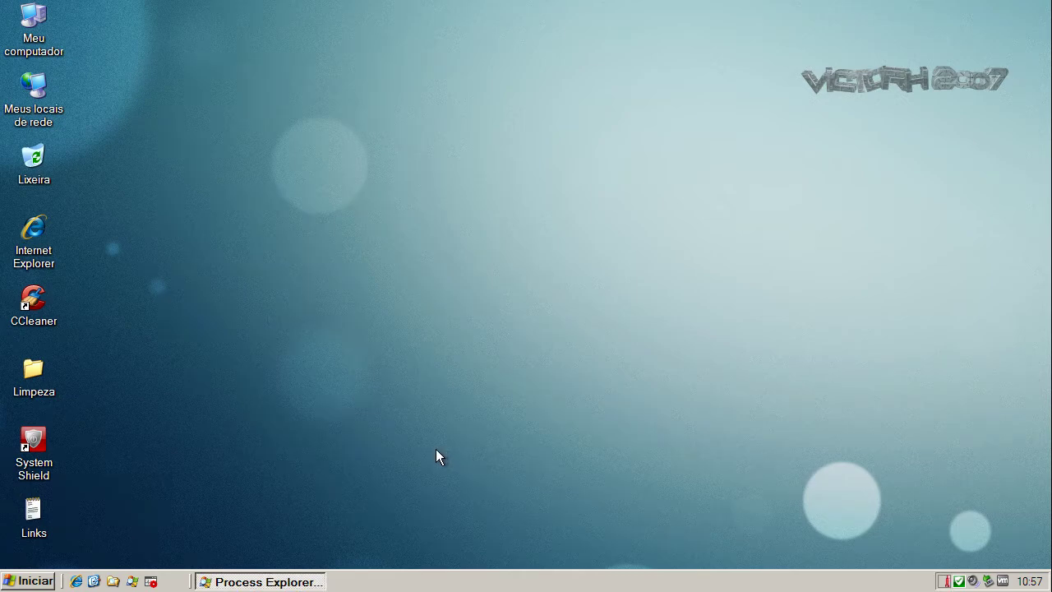
pyautogui.click(298, 581)
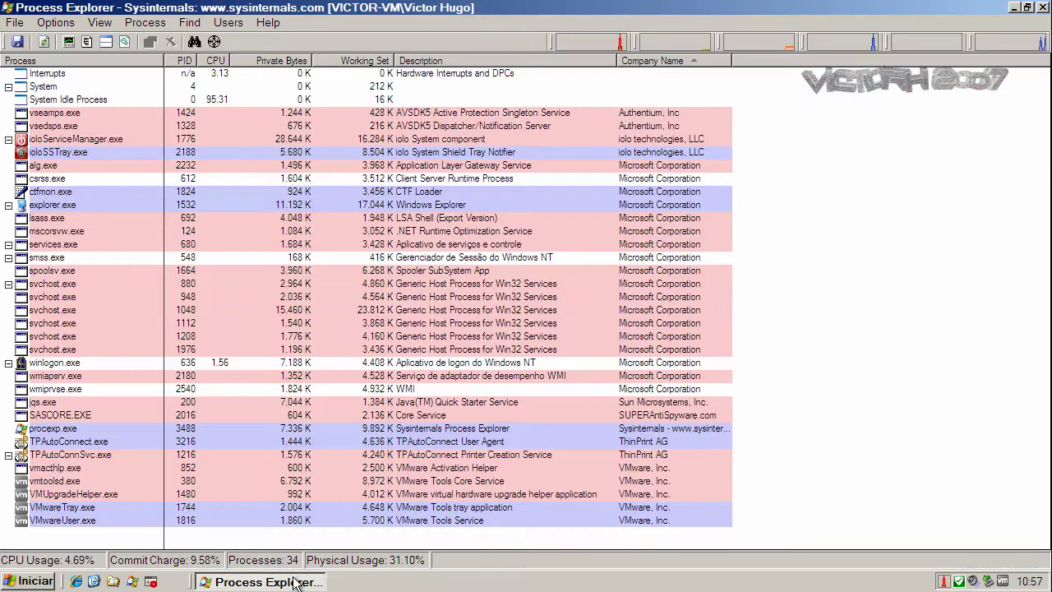
pyautogui.click(630, 115)
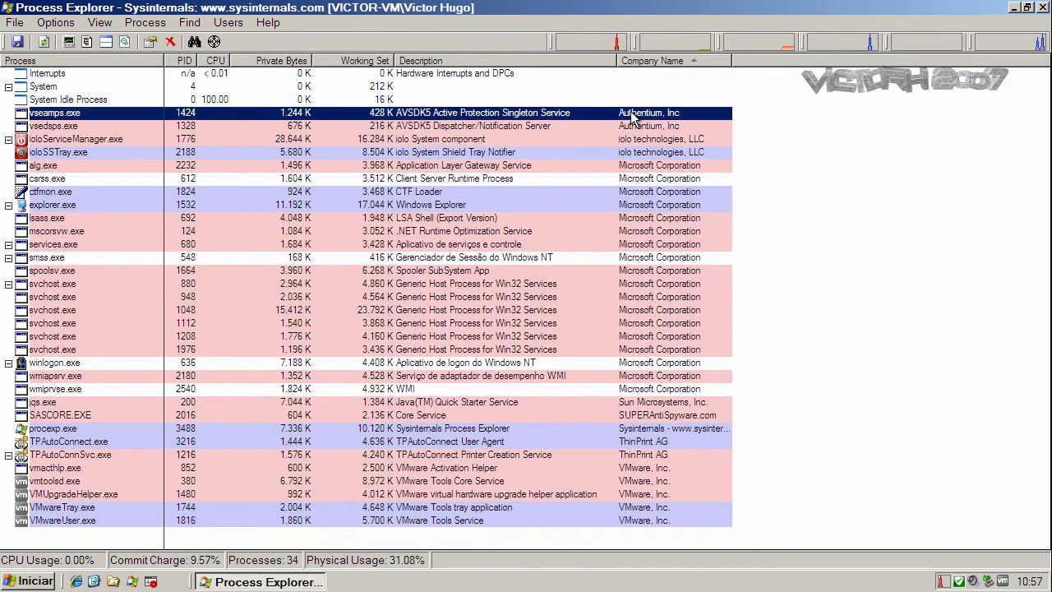
pyautogui.click(645, 126)
pyautogui.click(646, 138)
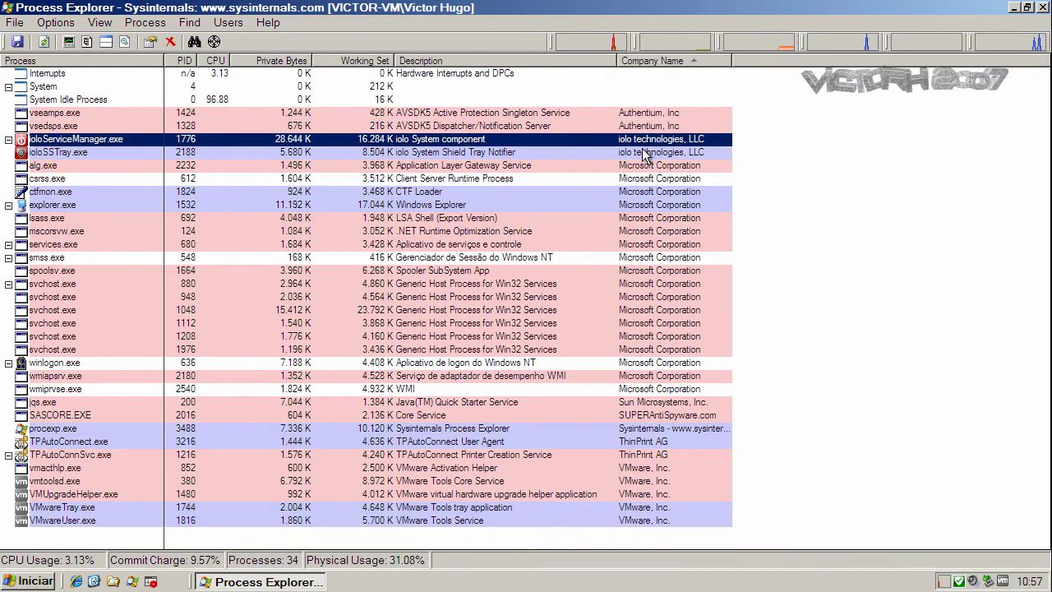
pyautogui.click(645, 150)
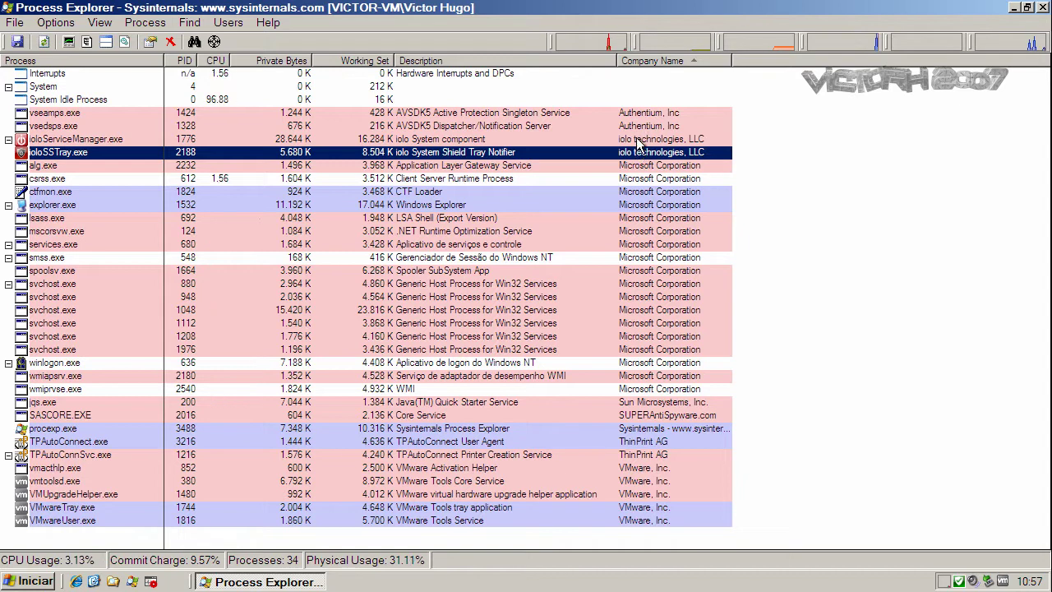
pyautogui.click(392, 114)
pyautogui.click(391, 128)
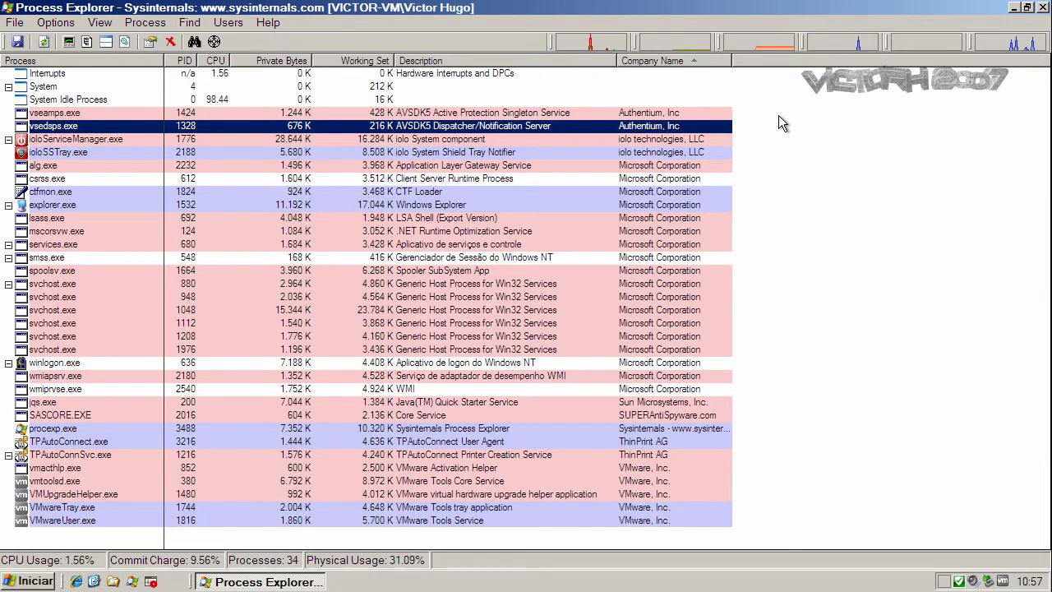
pyautogui.click(1016, 7)
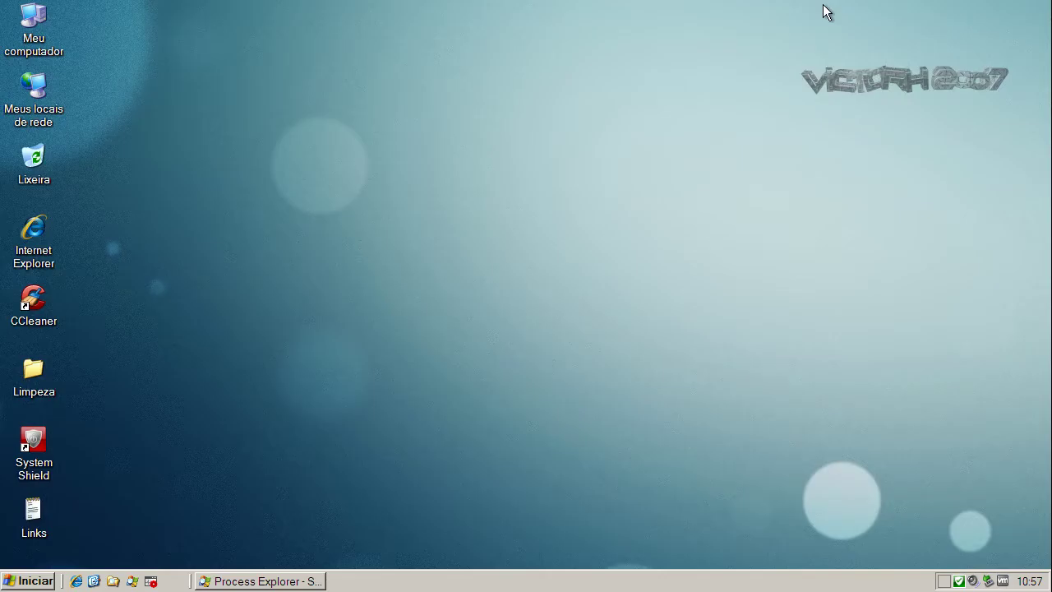
pyautogui.rightClick(277, 580)
pyautogui.click(284, 565)
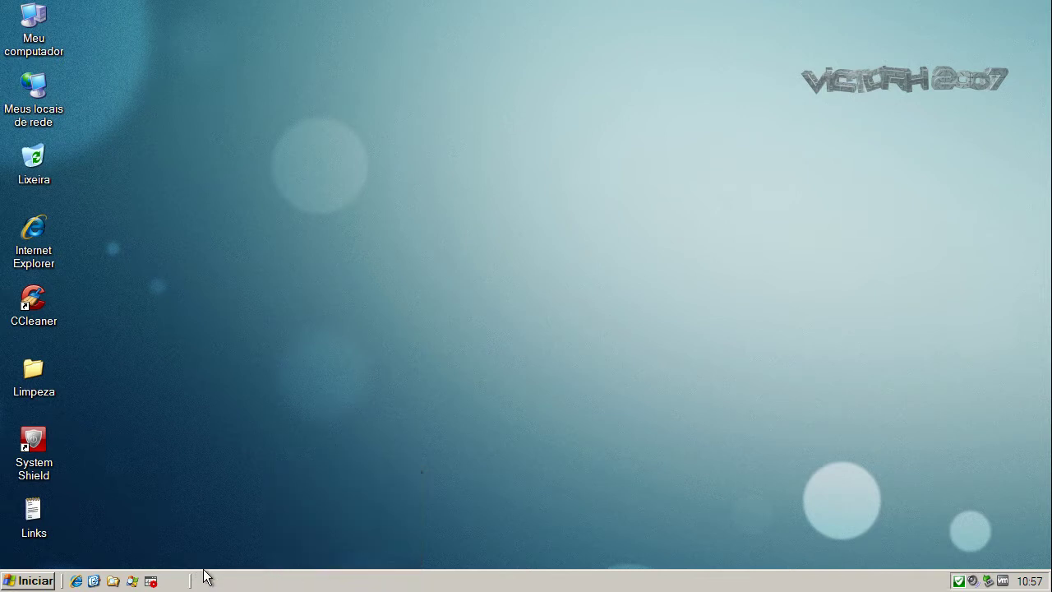
# Step: Start KillSwitch and keep it minimized, with the Links text file from the desktop open
pyautogui.click(153, 581)
pyautogui.click(38, 511)
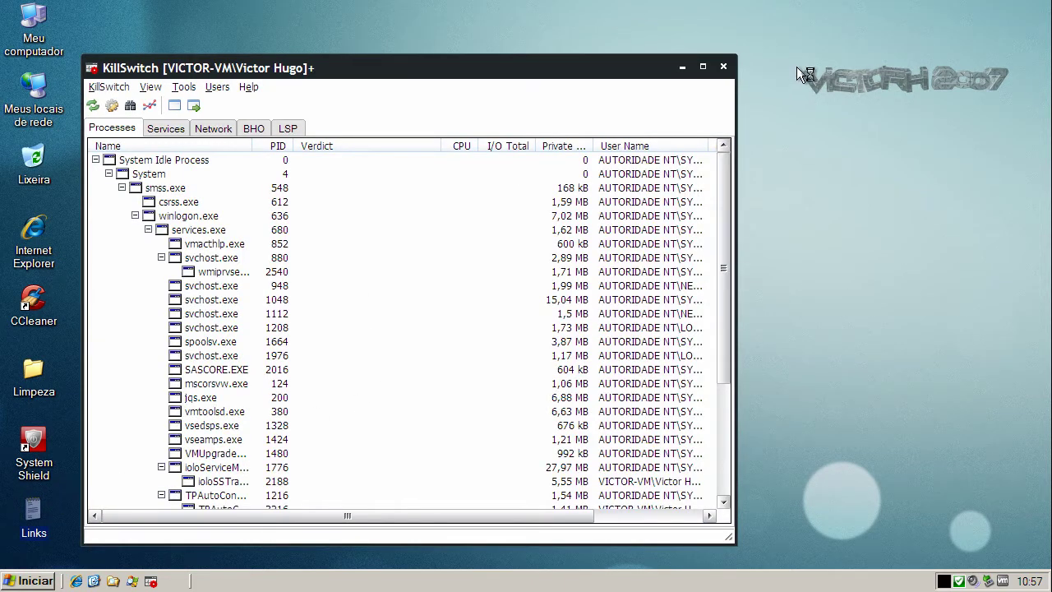
pyautogui.click(682, 66)
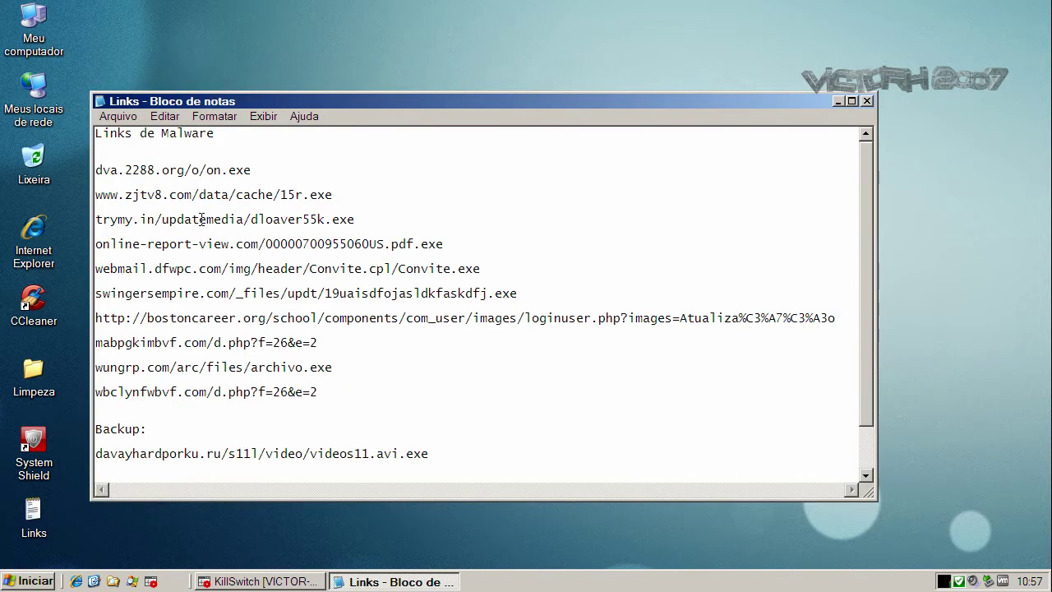
# Step: Copy the first malware link, dva.2288.org/o/on.exe, from the Links file and load it in Internet Explorer
pyautogui.doubleClick(219, 172)
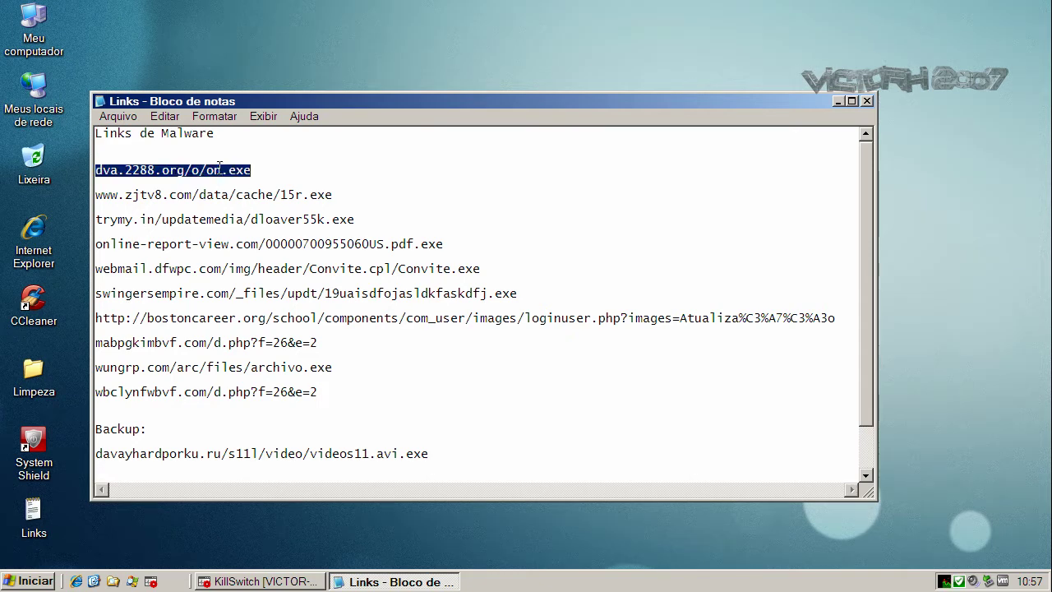
pyautogui.rightClick(220, 168)
pyautogui.click(250, 216)
pyautogui.click(838, 101)
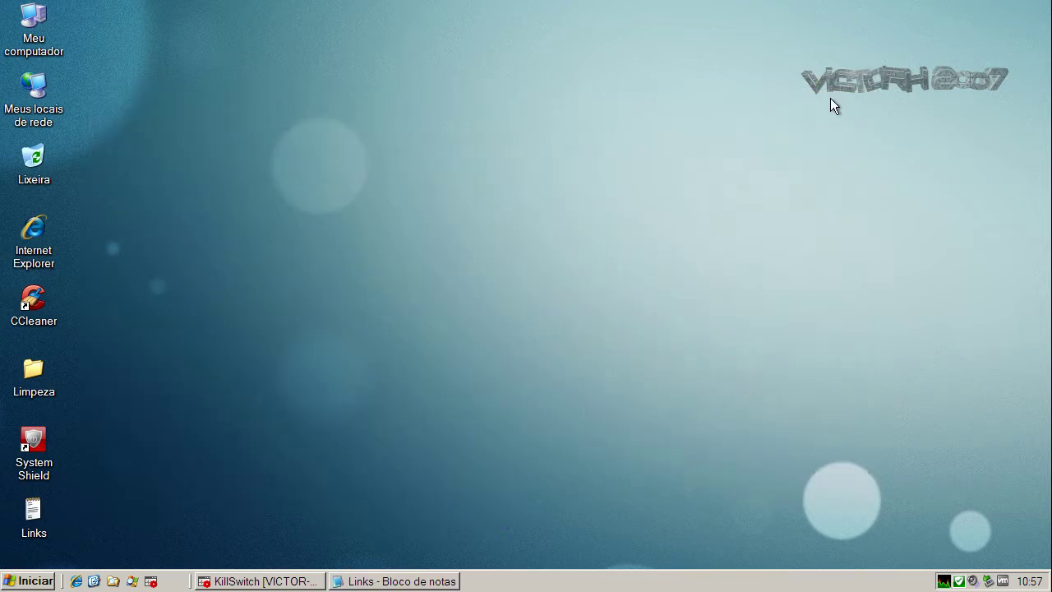
pyautogui.doubleClick(46, 230)
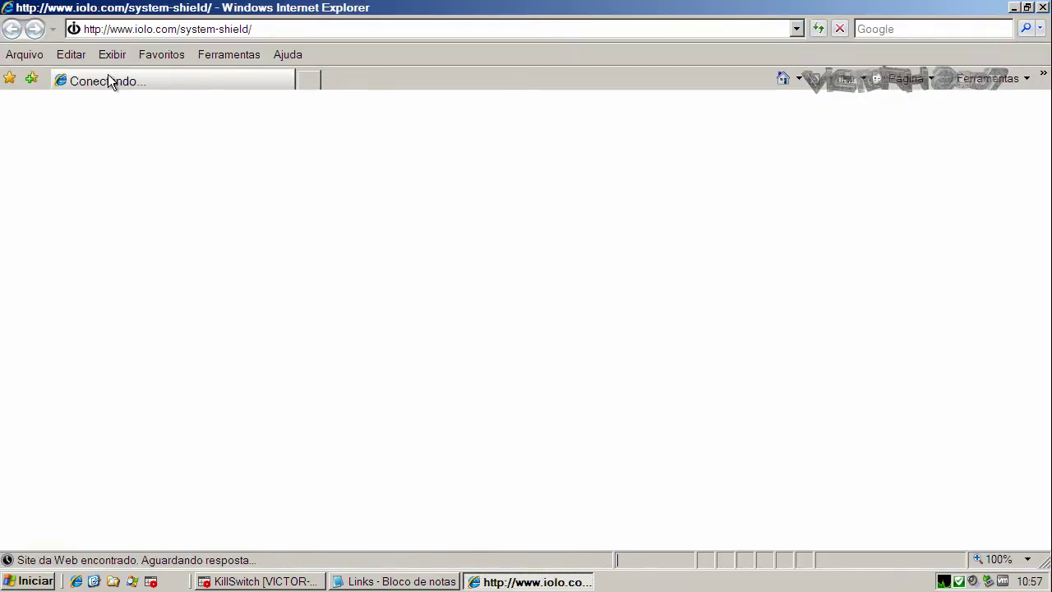
pyautogui.click(122, 31)
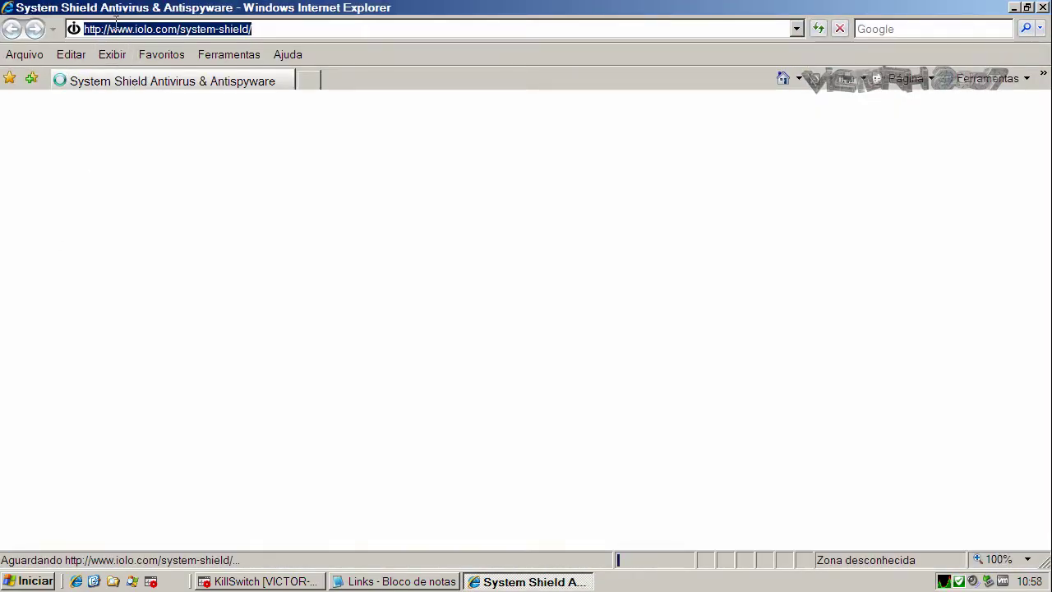
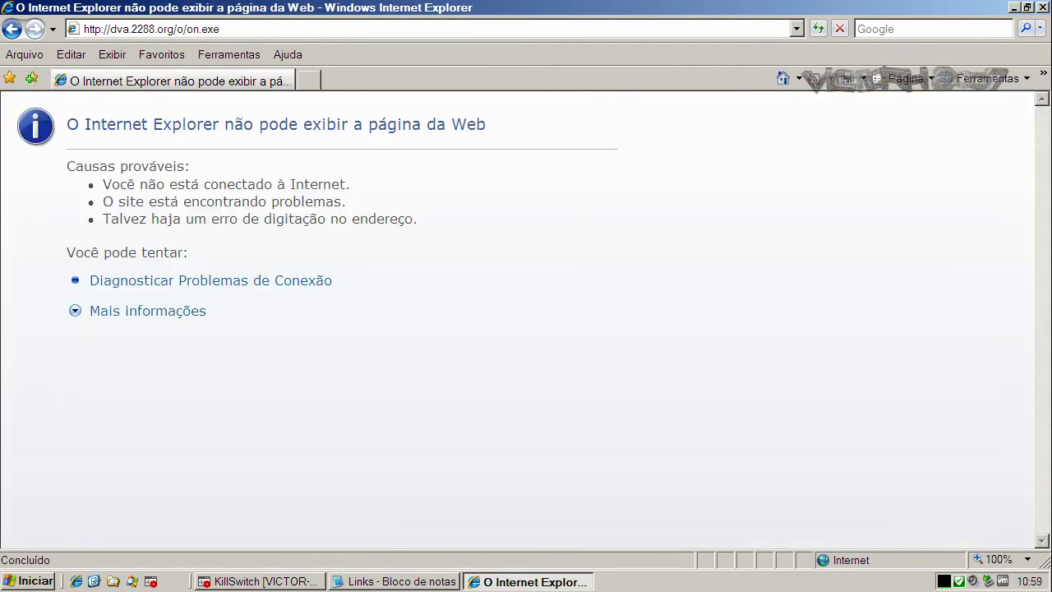
pyautogui.click(228, 33)
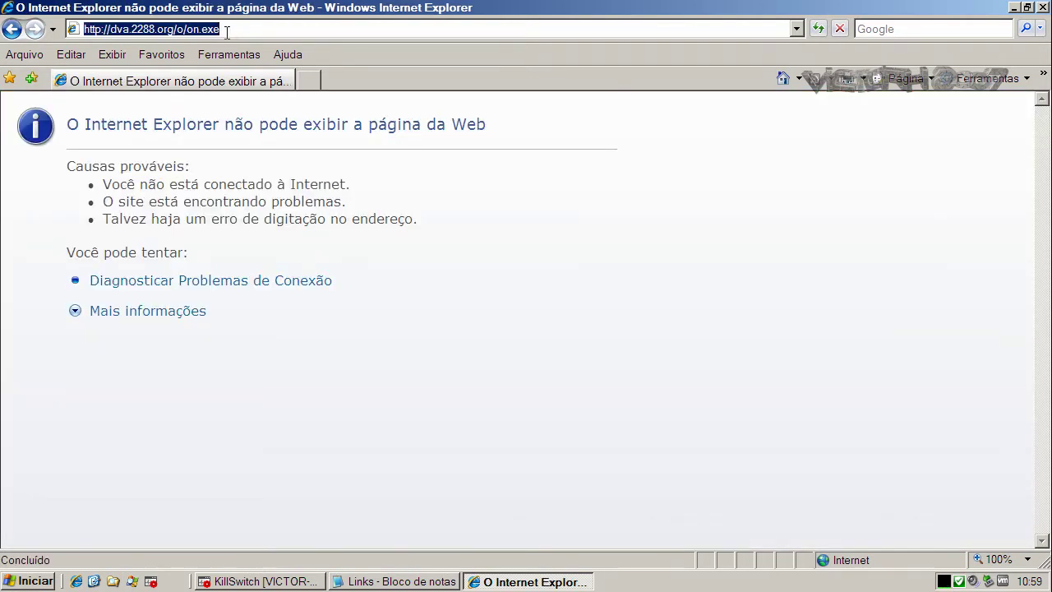
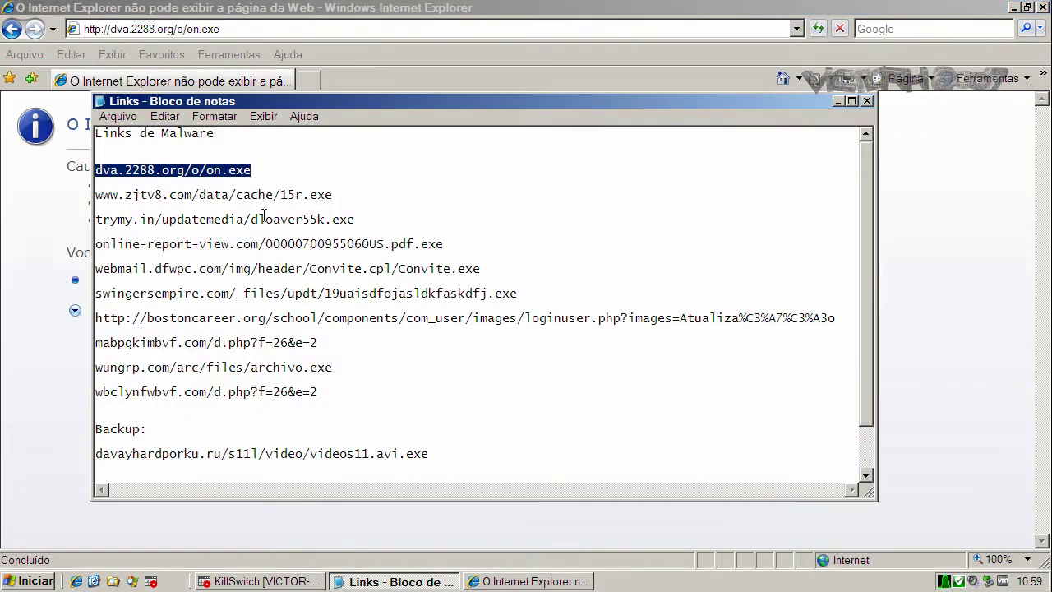
pyautogui.doubleClick(186, 194)
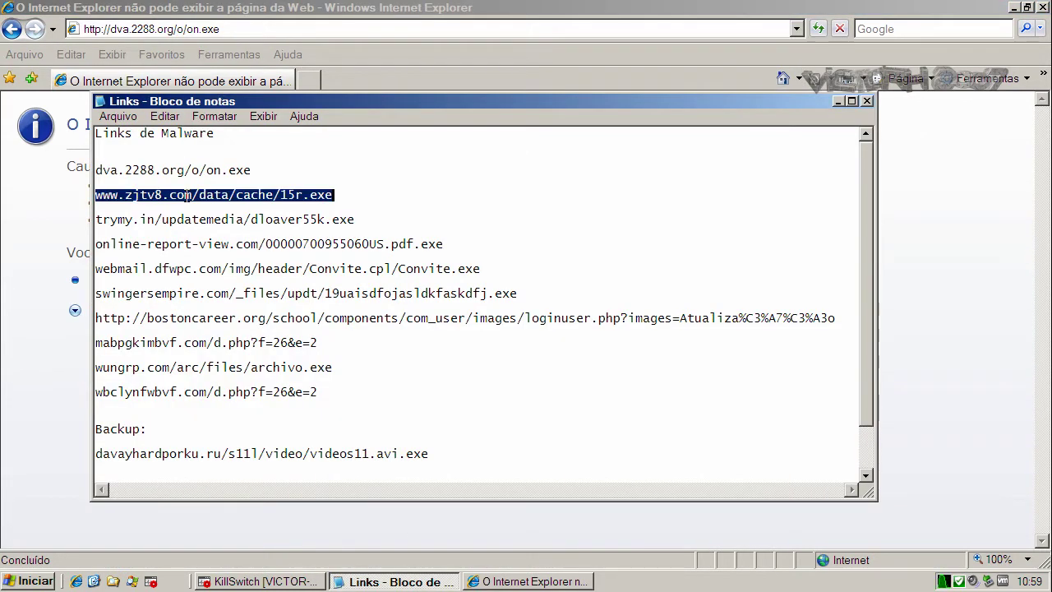
pyautogui.rightClick(189, 195)
pyautogui.click(214, 243)
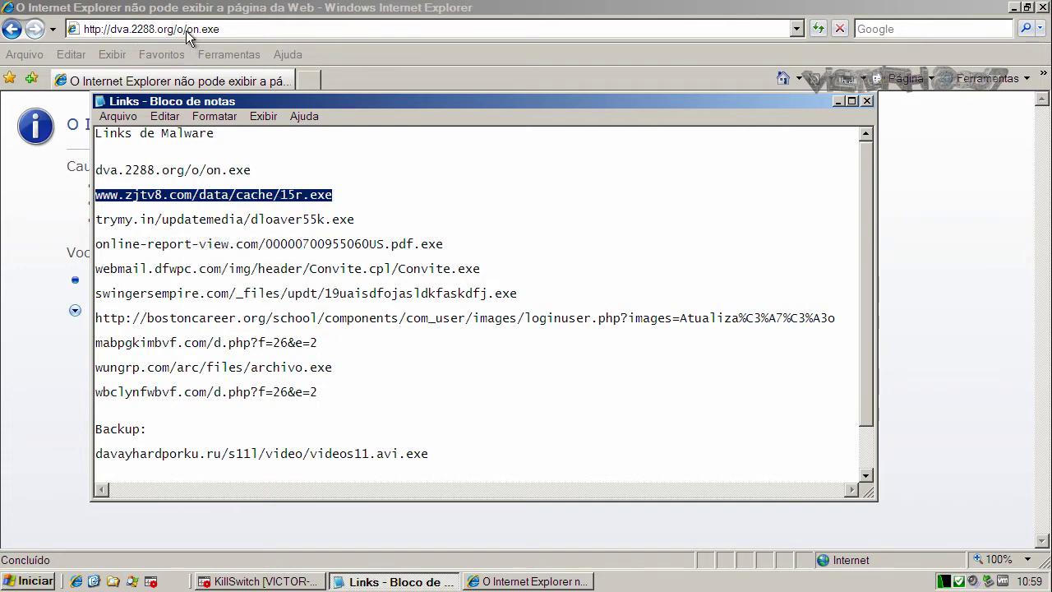
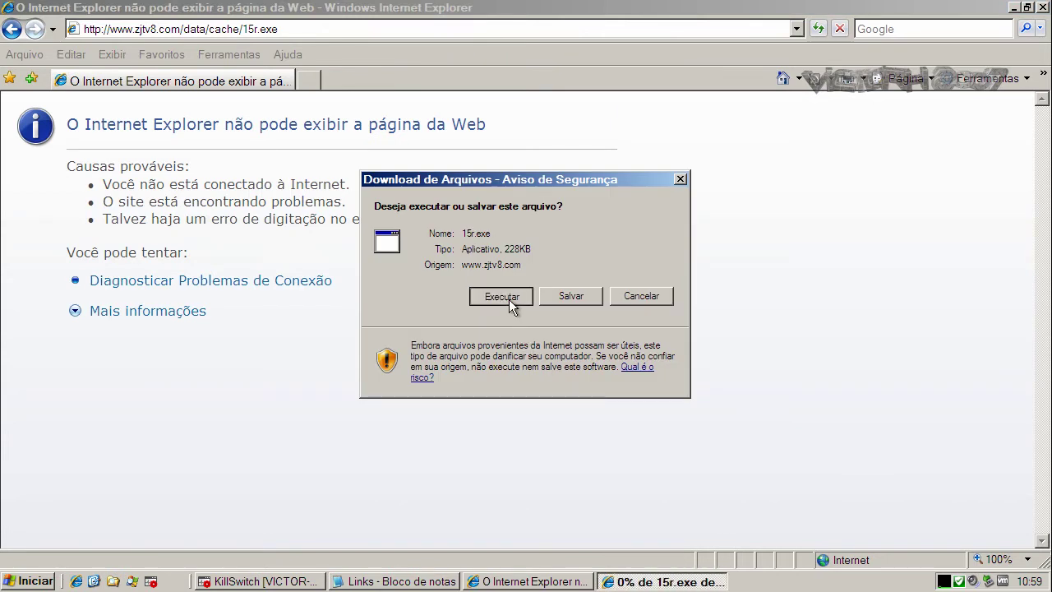
# Step: Run the downloaded 15r.exe, check the running processes in KillSwitch, and minimize it
pyautogui.click(509, 300)
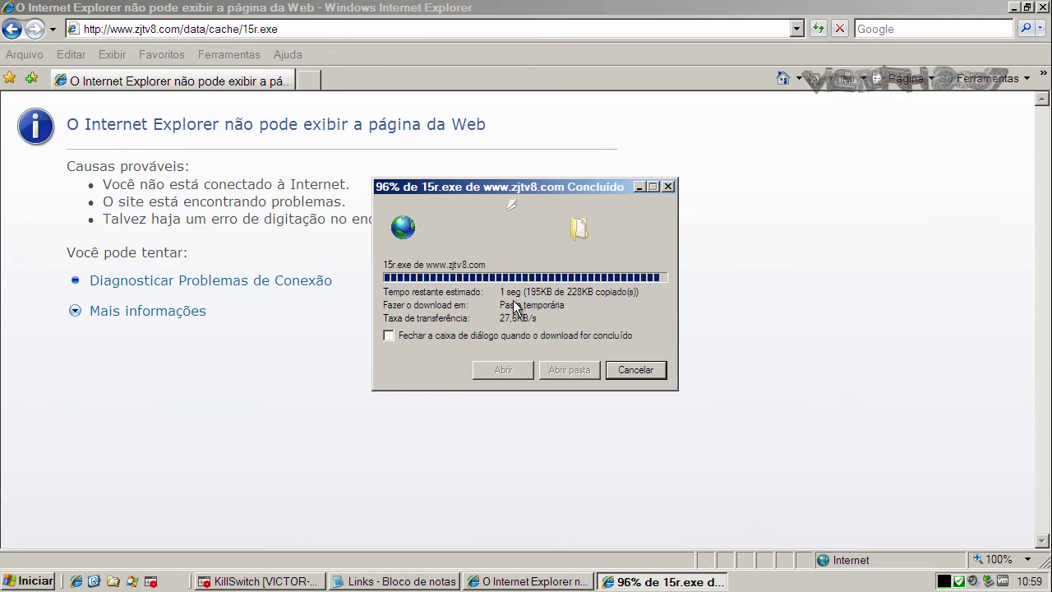
pyautogui.click(296, 582)
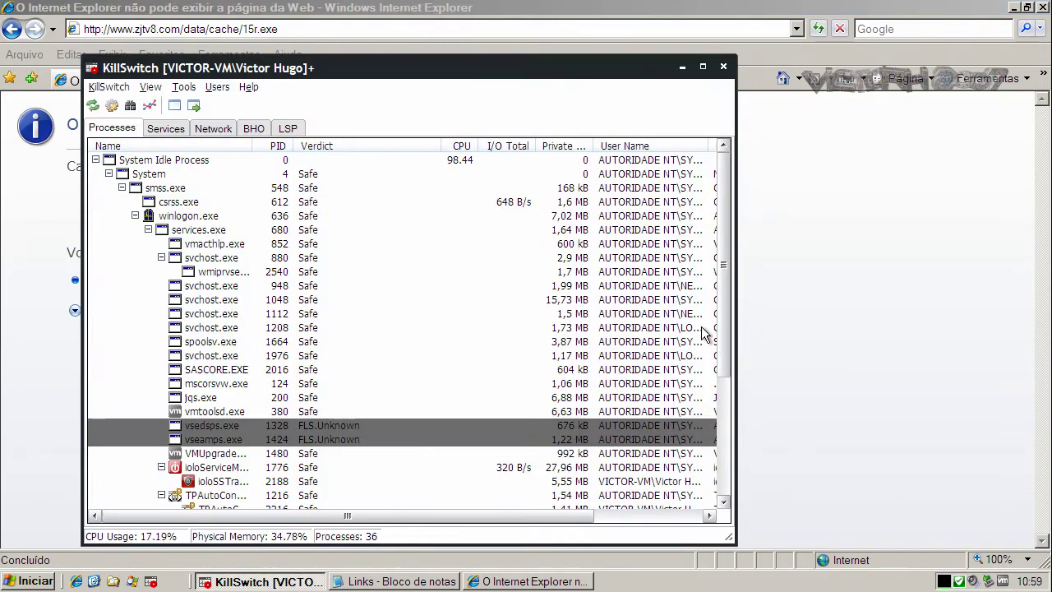
pyautogui.moveTo(720, 314); pyautogui.dragTo(728, 291)
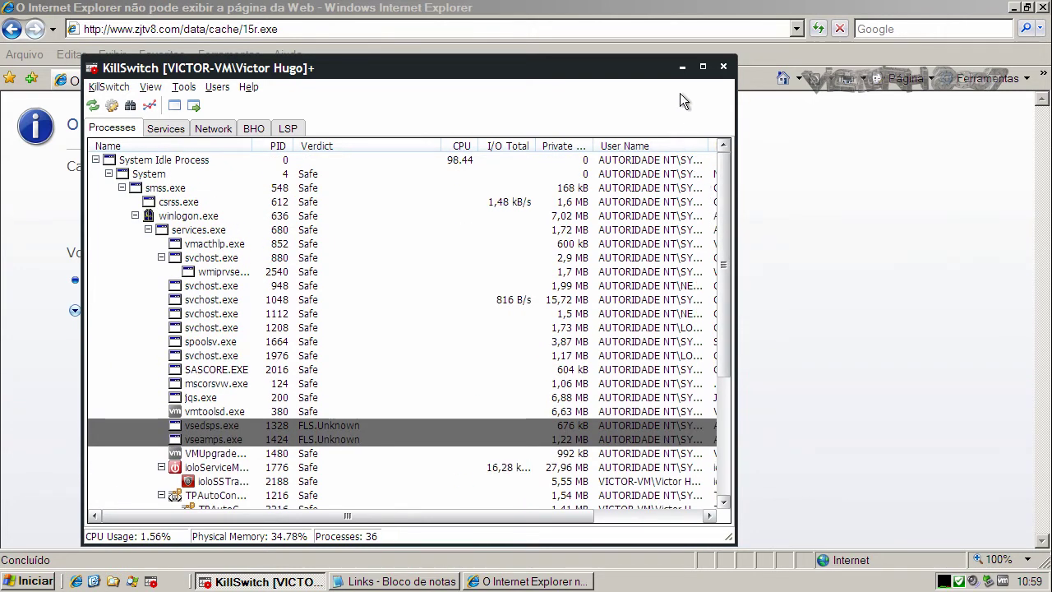
pyautogui.click(682, 67)
# Step: Copy the third malware link, trymy.in/updatemedia/dloaver55k.exe, from the Links file and return the browser to its home page
pyautogui.click(415, 581)
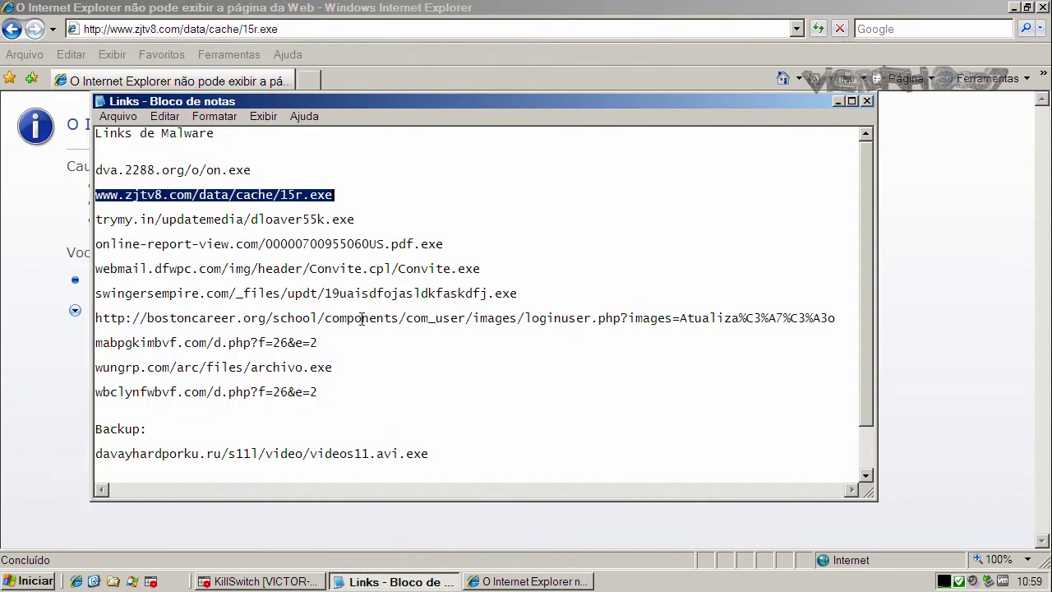
pyautogui.doubleClick(336, 220)
pyautogui.rightClick(345, 218)
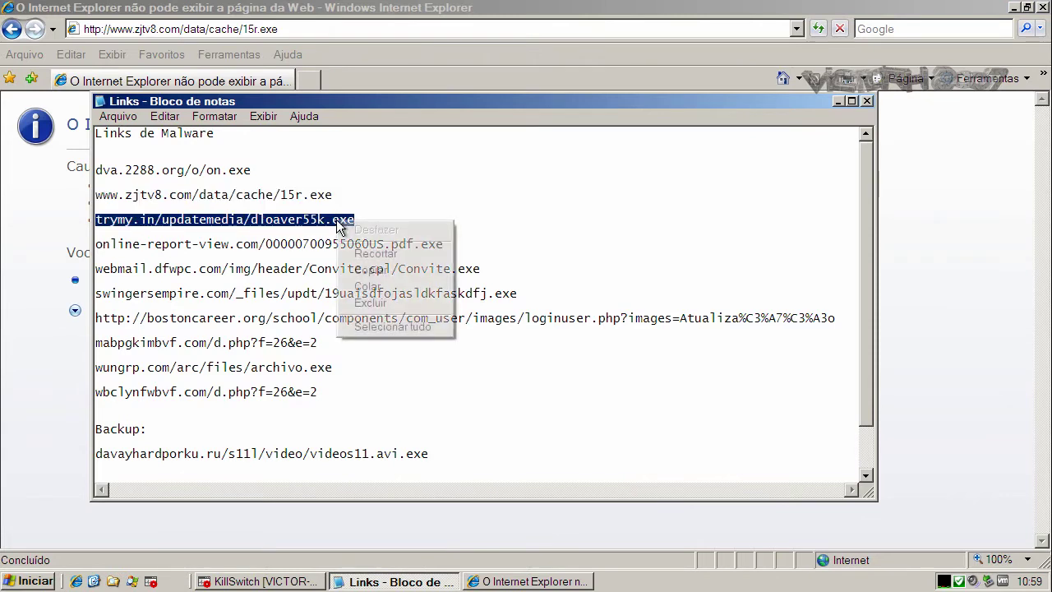
pyautogui.click(375, 268)
pyautogui.click(782, 74)
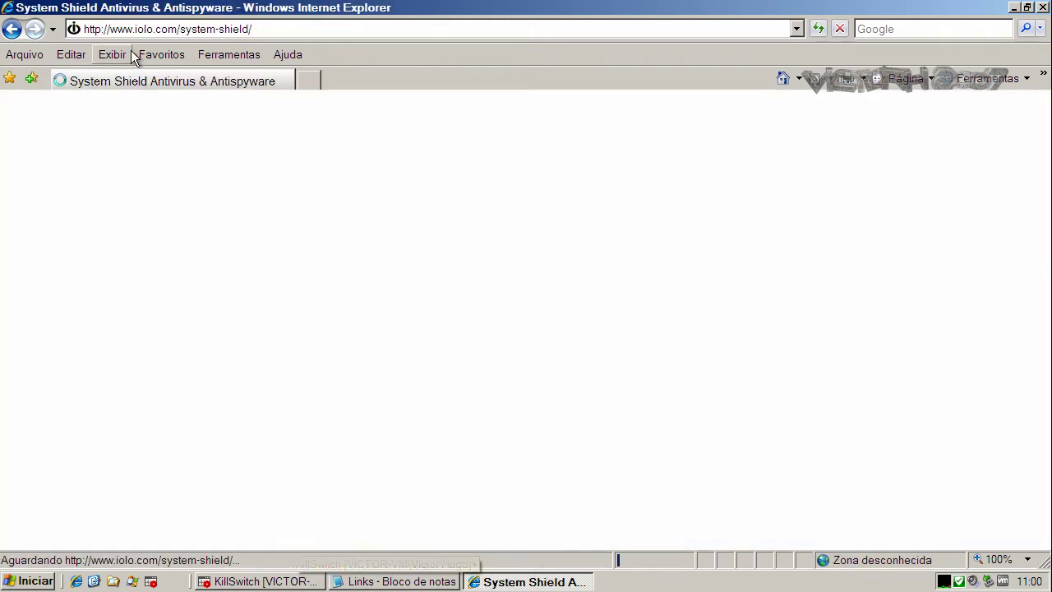
# Step: Load the copied trymy.in link in the browser and run the downloaded dloaver55k.exe
pyautogui.click(135, 30)
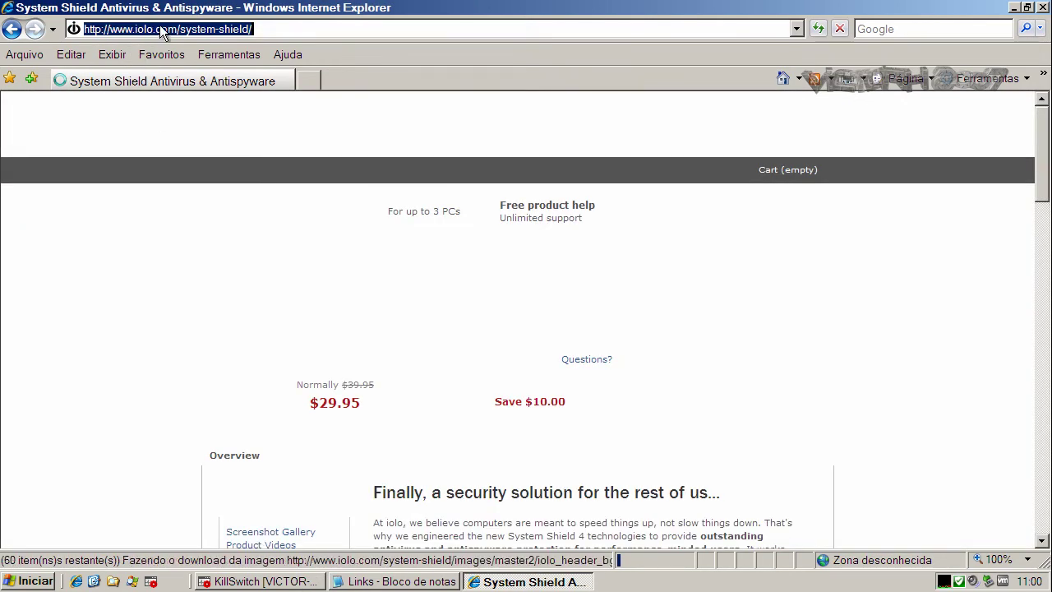
pyautogui.rightClick(162, 30)
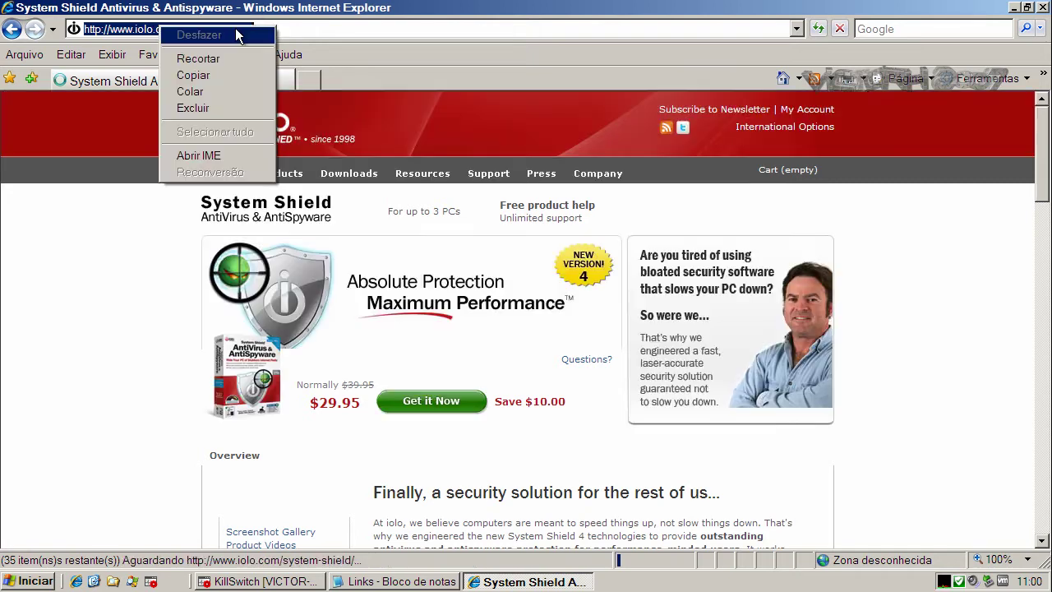
pyautogui.moveTo(303, 27); pyautogui.dragTo(85, 29)
pyautogui.rightClick(197, 18)
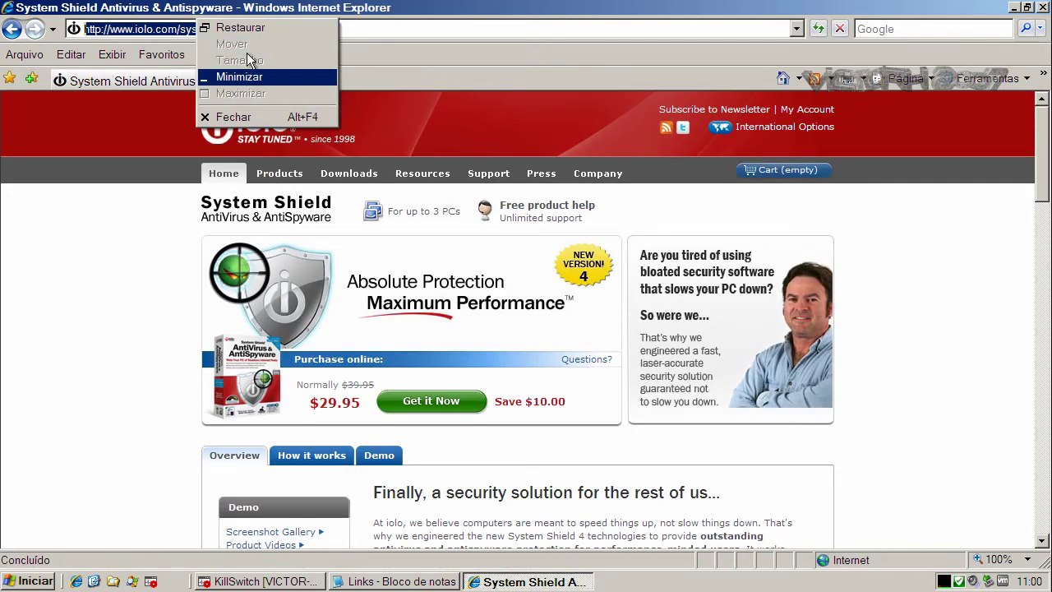
pyautogui.click(137, 26)
pyautogui.rightClick(138, 23)
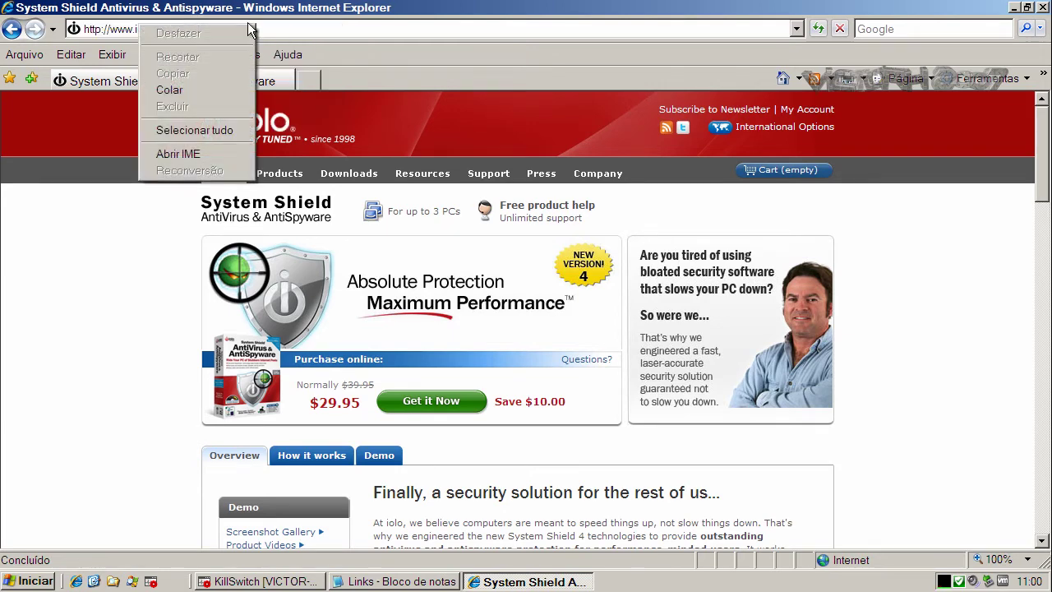
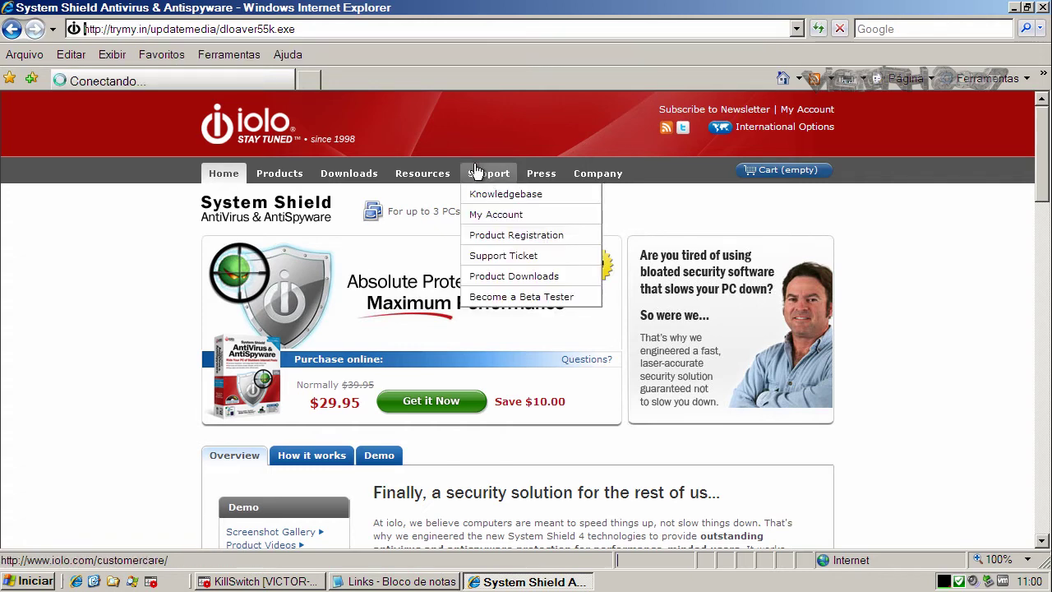
pyautogui.click(503, 296)
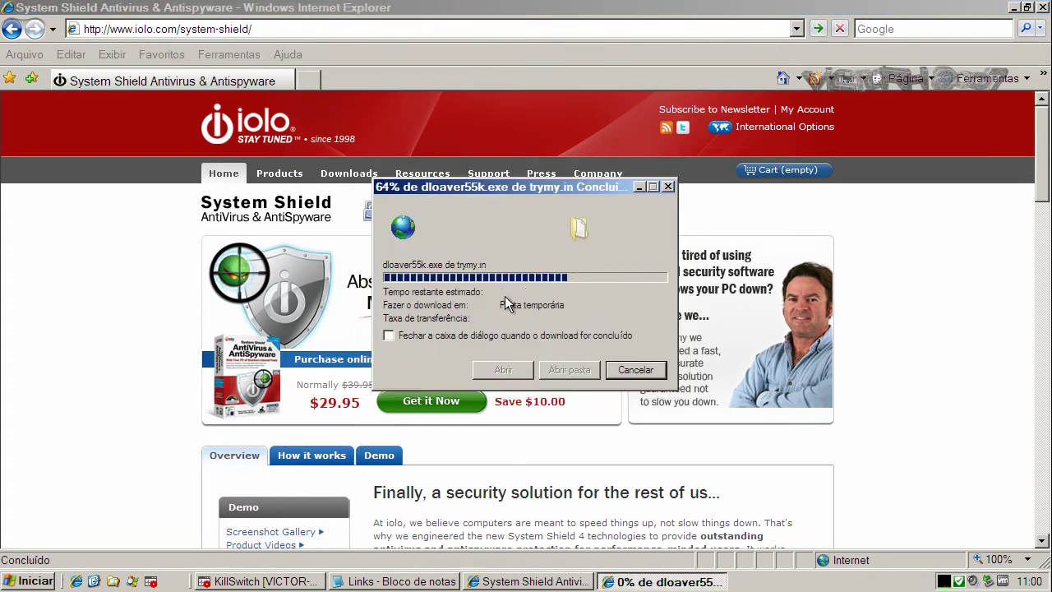
pyautogui.click(606, 295)
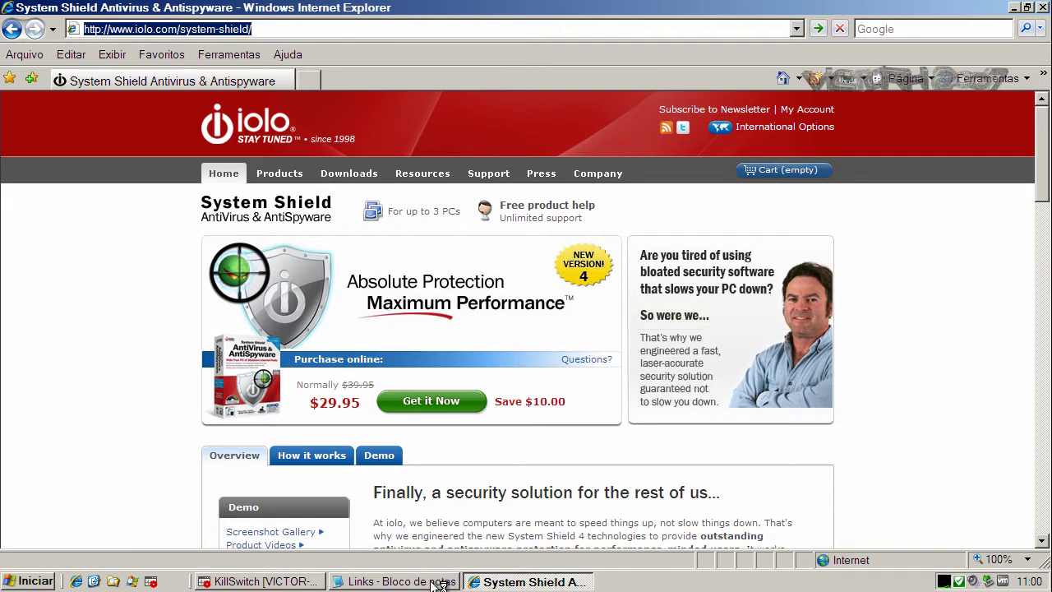
pyautogui.click(441, 583)
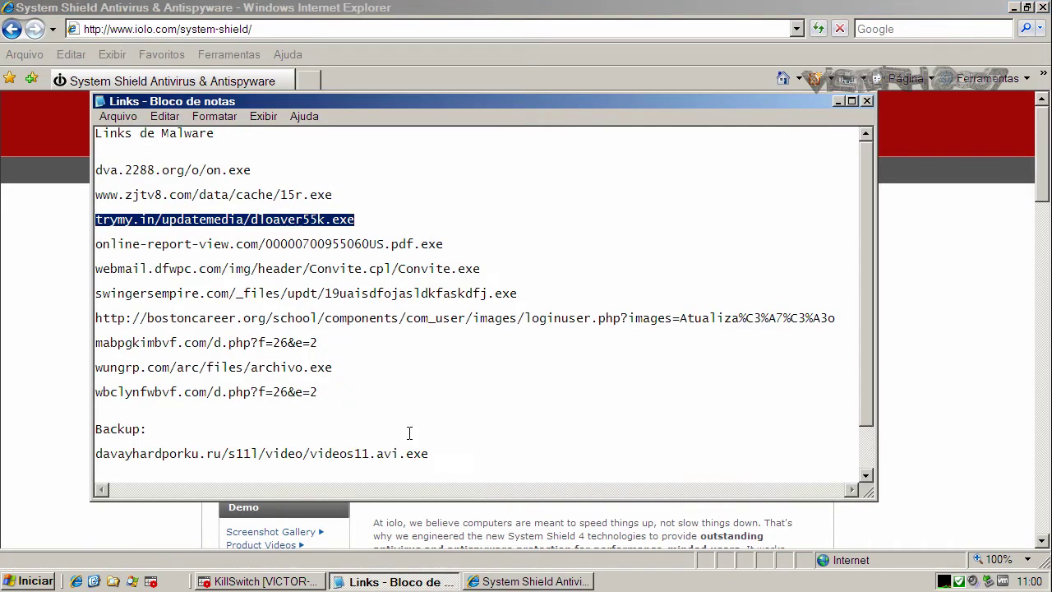
pyautogui.doubleClick(364, 245)
pyautogui.rightClick(364, 246)
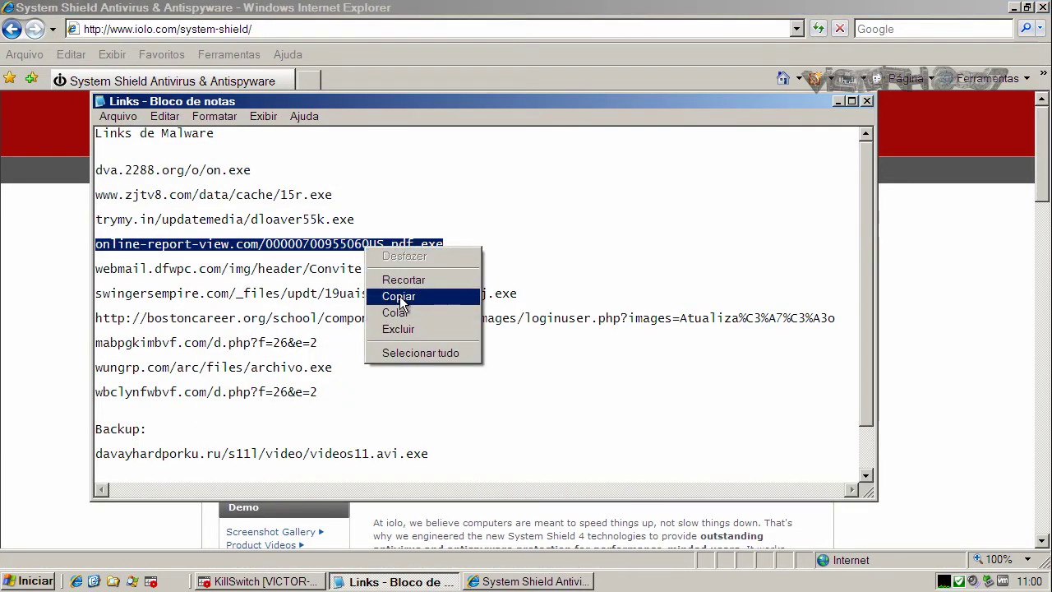
pyautogui.click(400, 298)
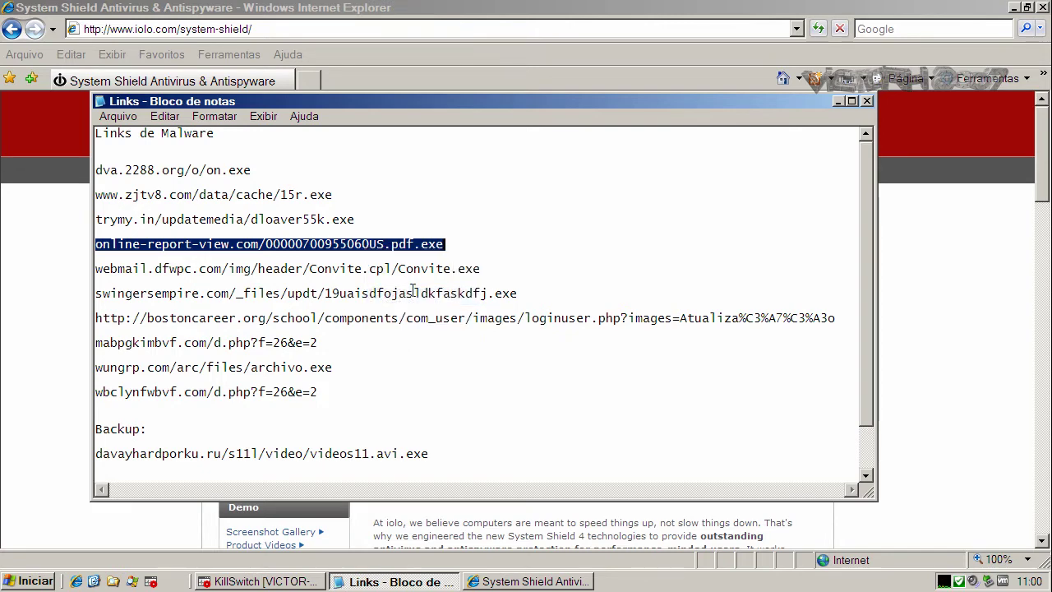
pyautogui.click(838, 101)
pyautogui.click(238, 30)
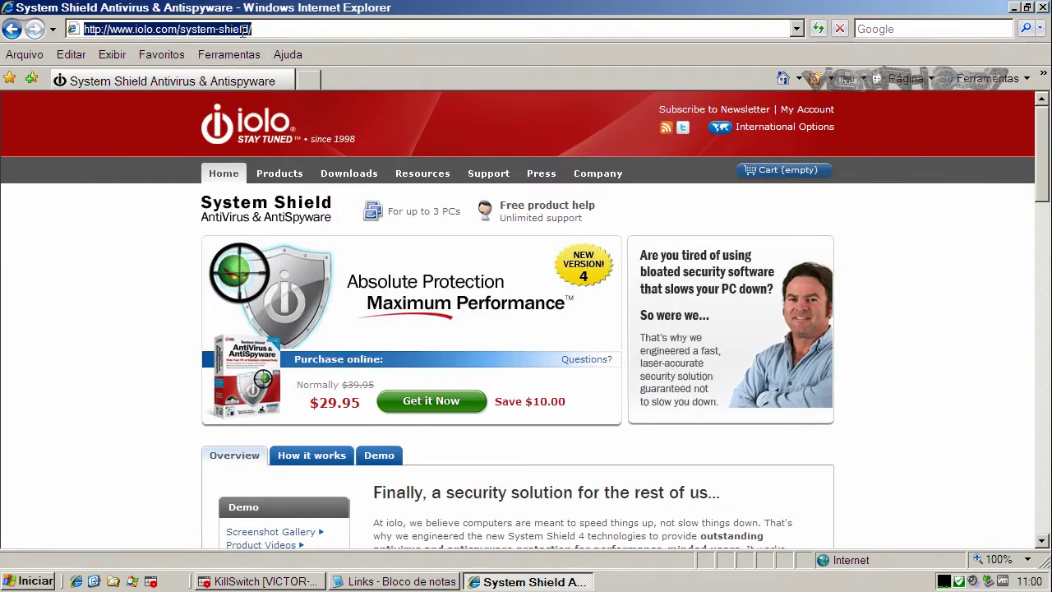
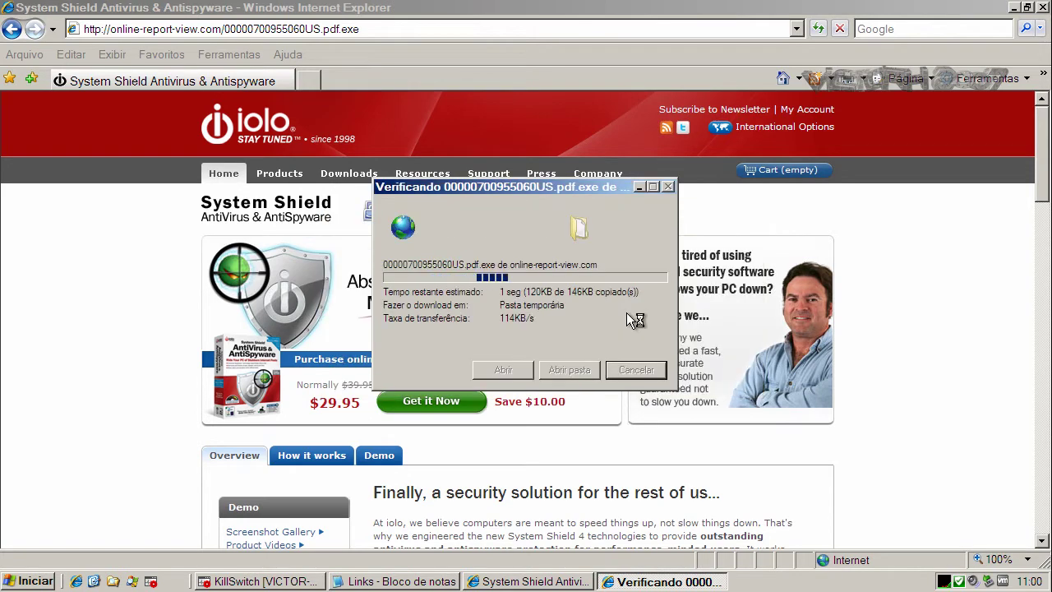
# Step: Unblock Windows Explorer in the firewall alert and examine the running processes in KillSwitch before minimizing it
pyautogui.click(238, 582)
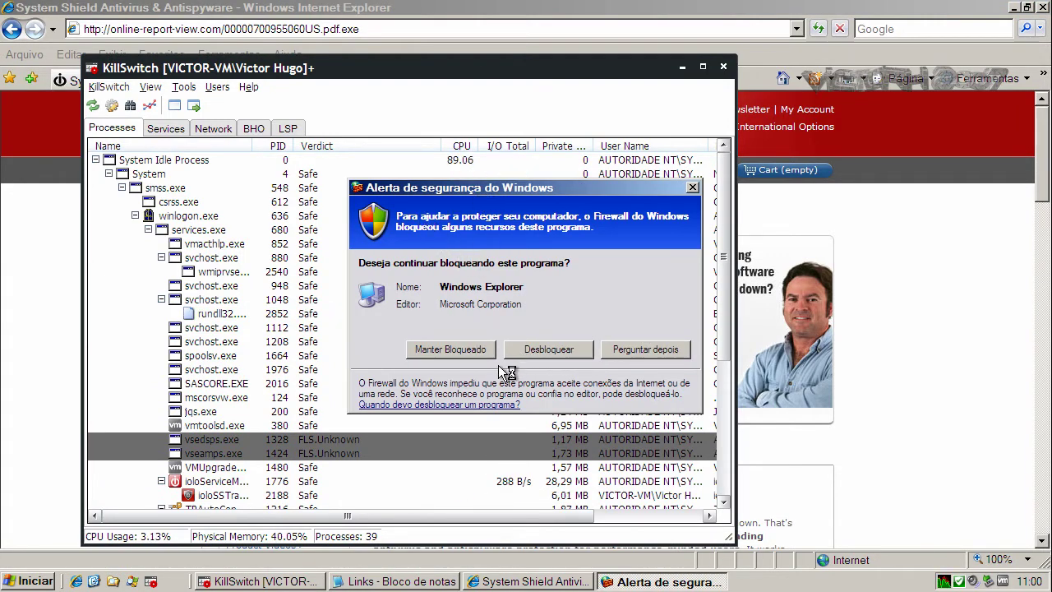
pyautogui.click(539, 349)
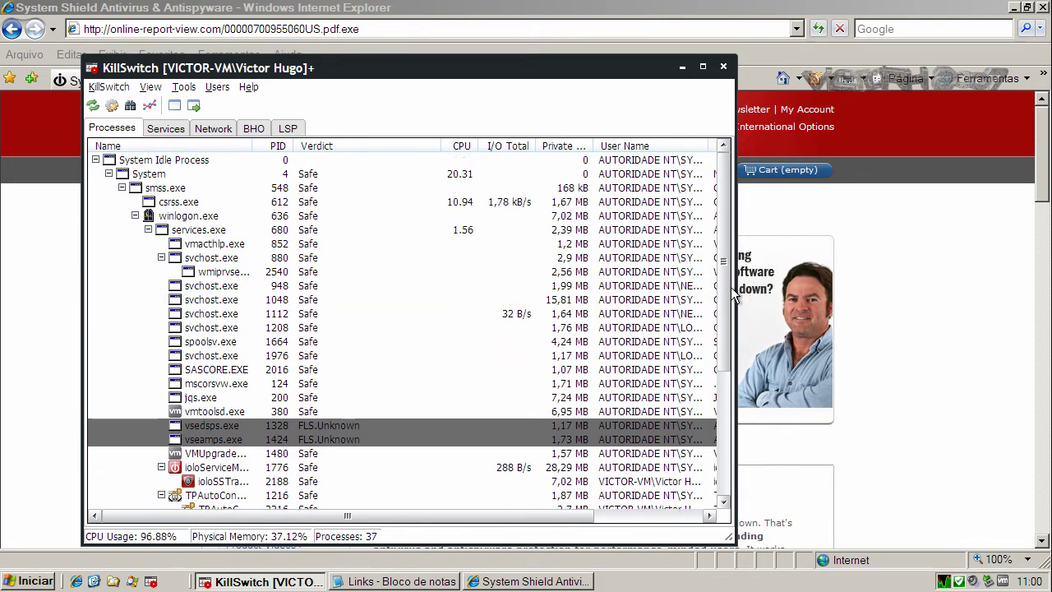
pyautogui.moveTo(728, 291); pyautogui.dragTo(707, 253)
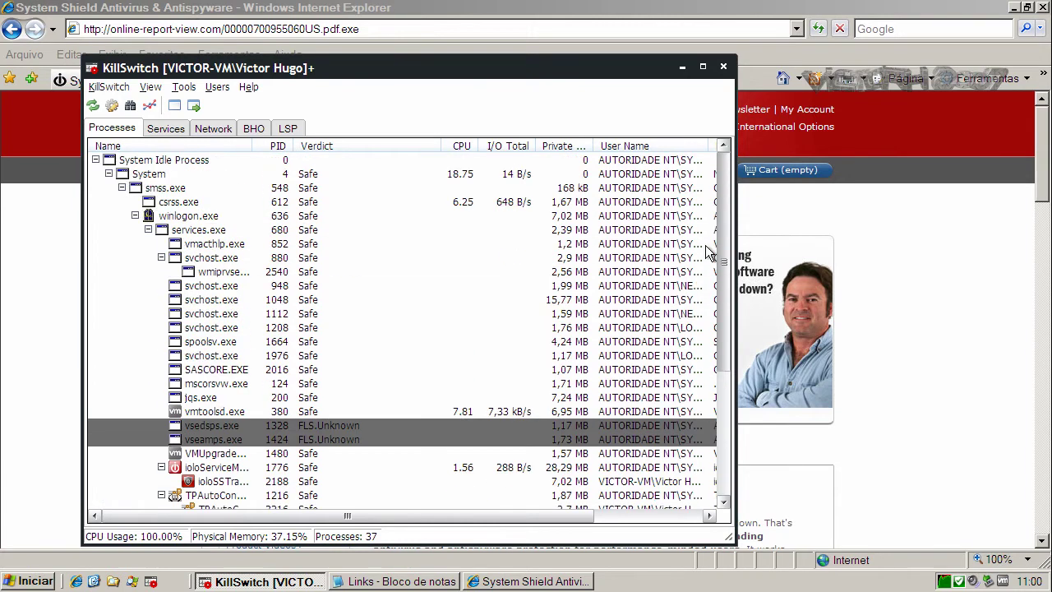
pyautogui.click(687, 67)
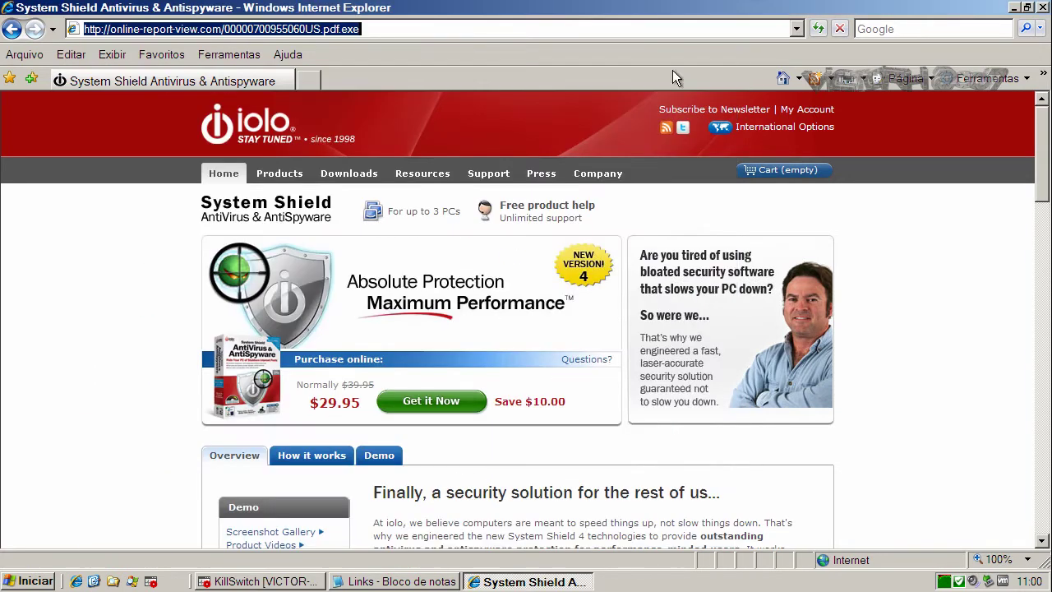
# Step: Copy and load the fifth malware link, webmail.dfwpc.com/img/header/Convite.cpl/Convite.exe, and send the extra browser window to the home page
pyautogui.click(364, 581)
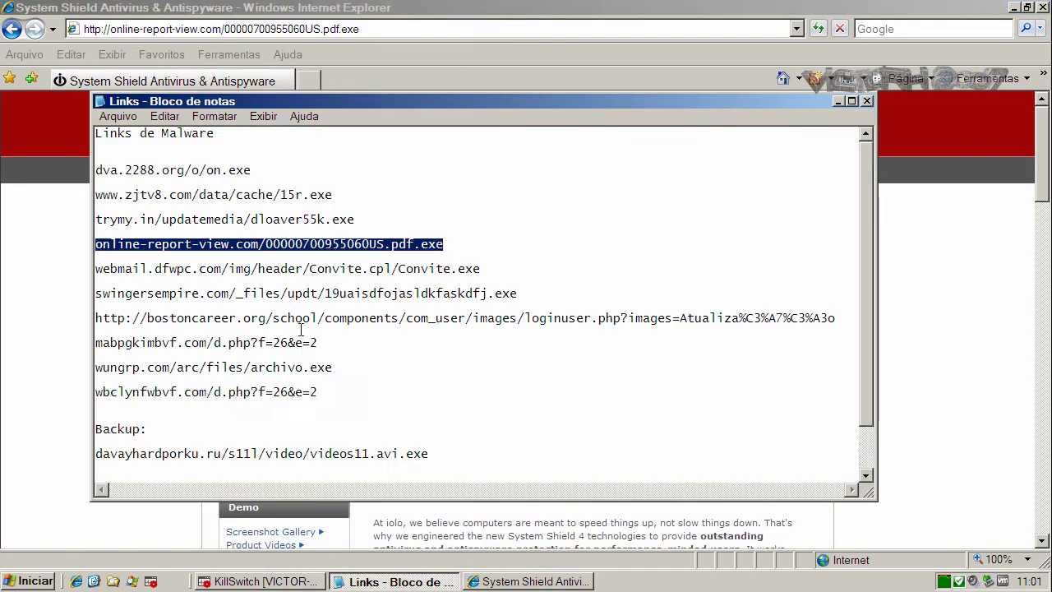
pyautogui.doubleClick(301, 269)
pyautogui.rightClick(301, 271)
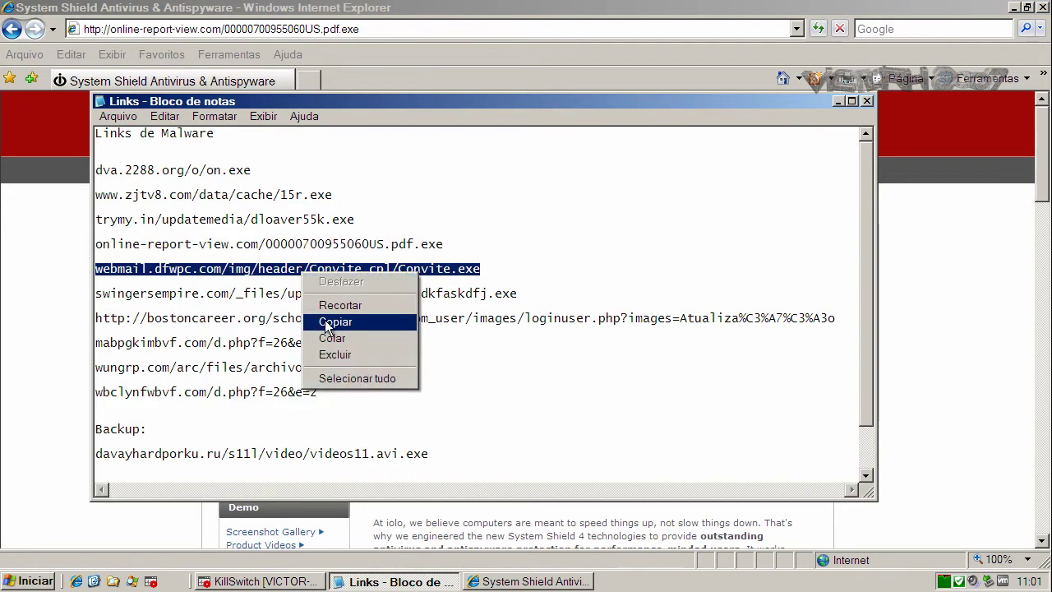
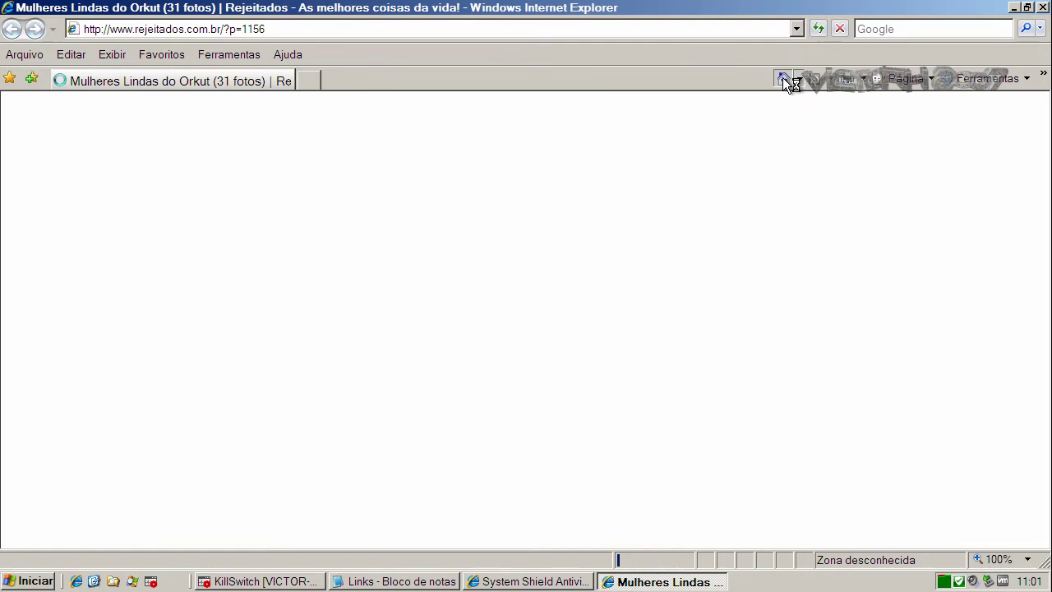
pyautogui.click(782, 77)
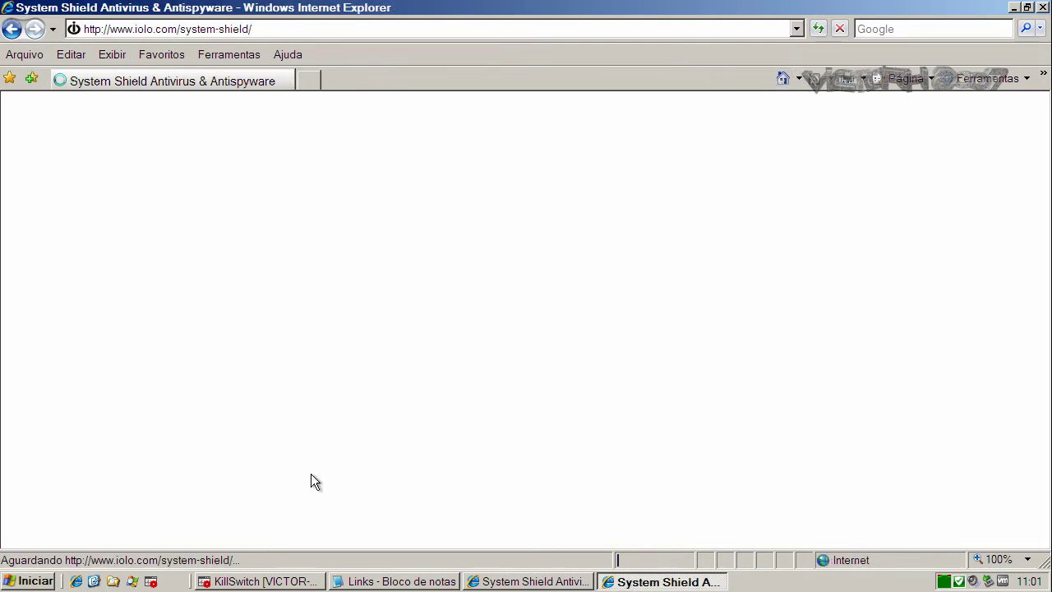
# Step: Copy the sixth malware link, swingersempire.com/_files/updt/19uaisdfojasldkfaskdfj.exe, from the Links file, load it in the browser, and run the download
pyautogui.click(386, 583)
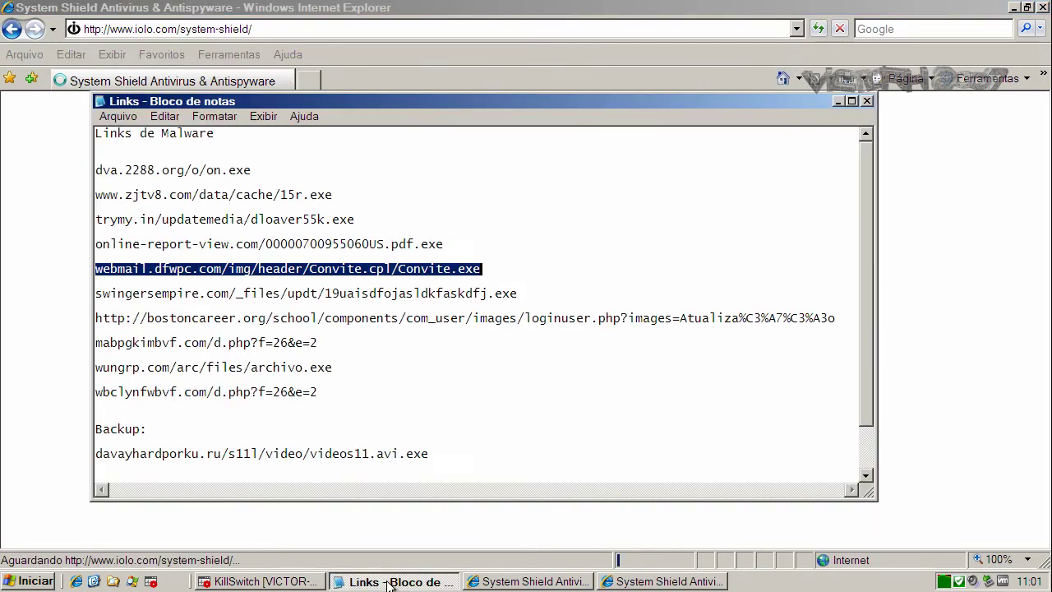
pyautogui.doubleClick(252, 291)
pyautogui.rightClick(252, 291)
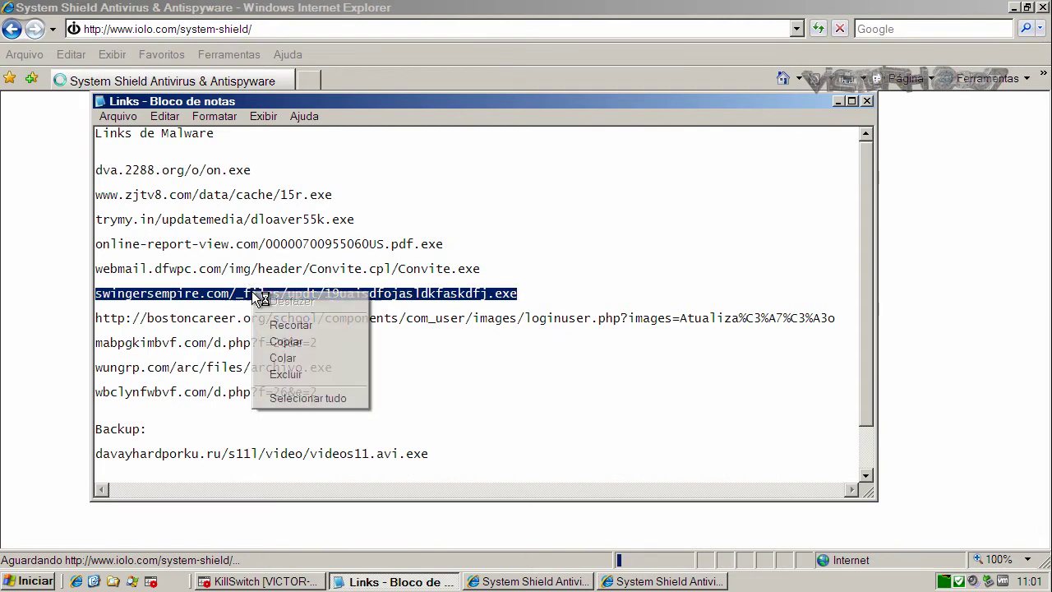
pyautogui.click(274, 340)
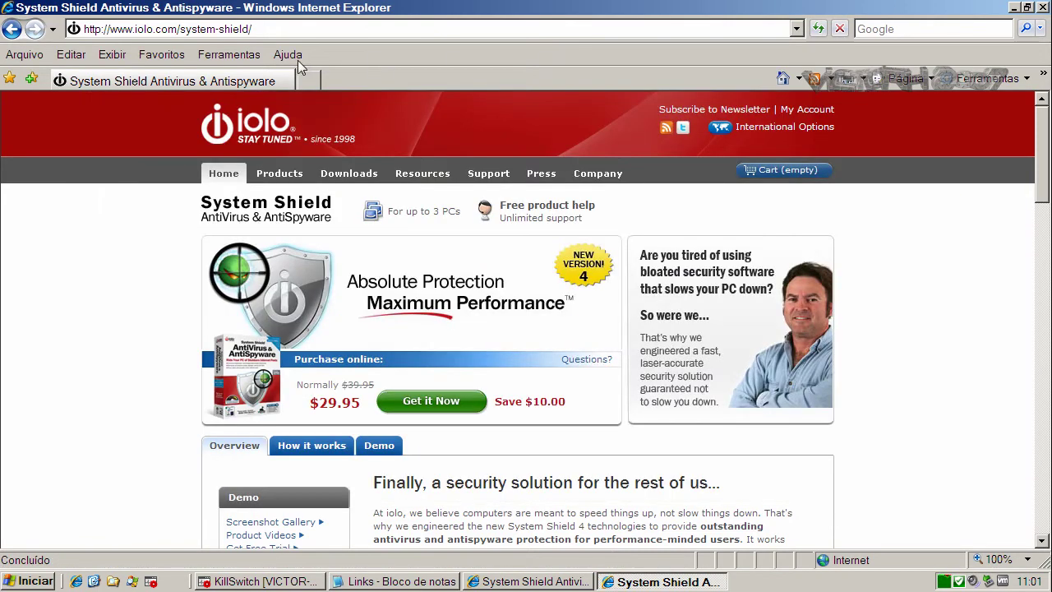
pyautogui.click(279, 28)
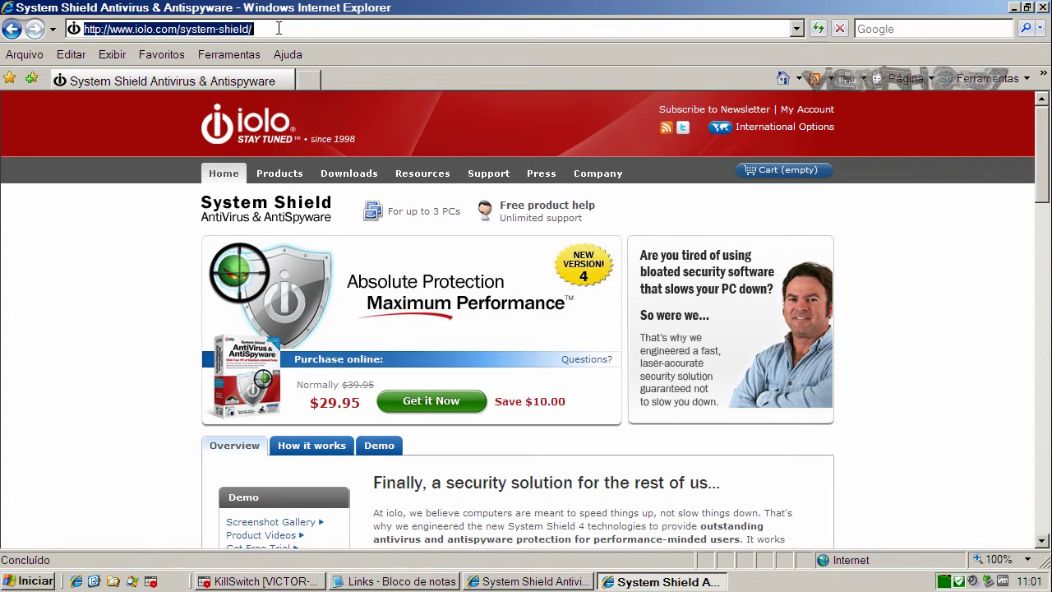
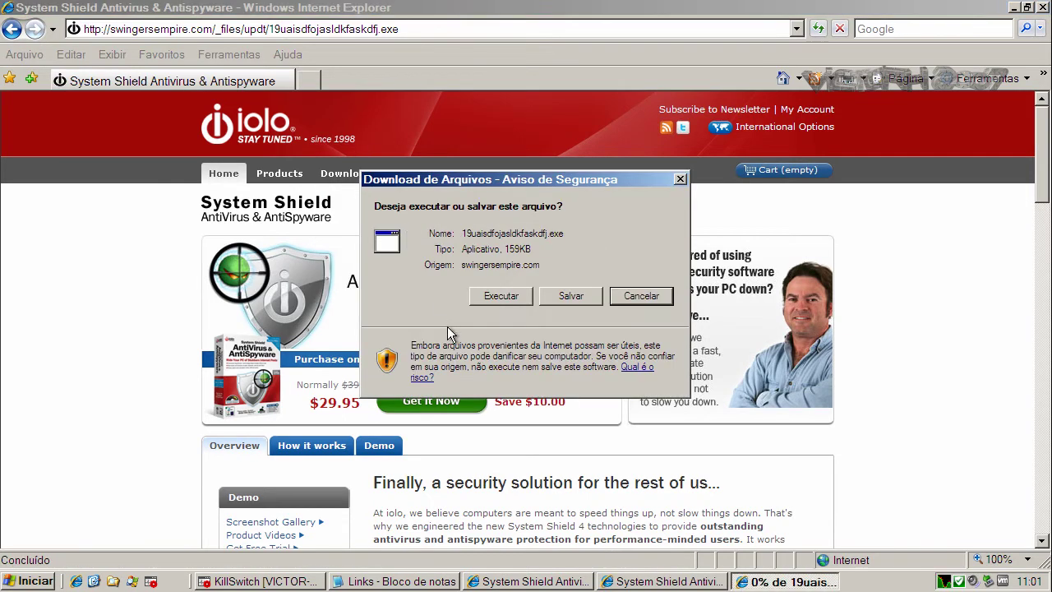
pyautogui.click(492, 301)
pyautogui.click(610, 301)
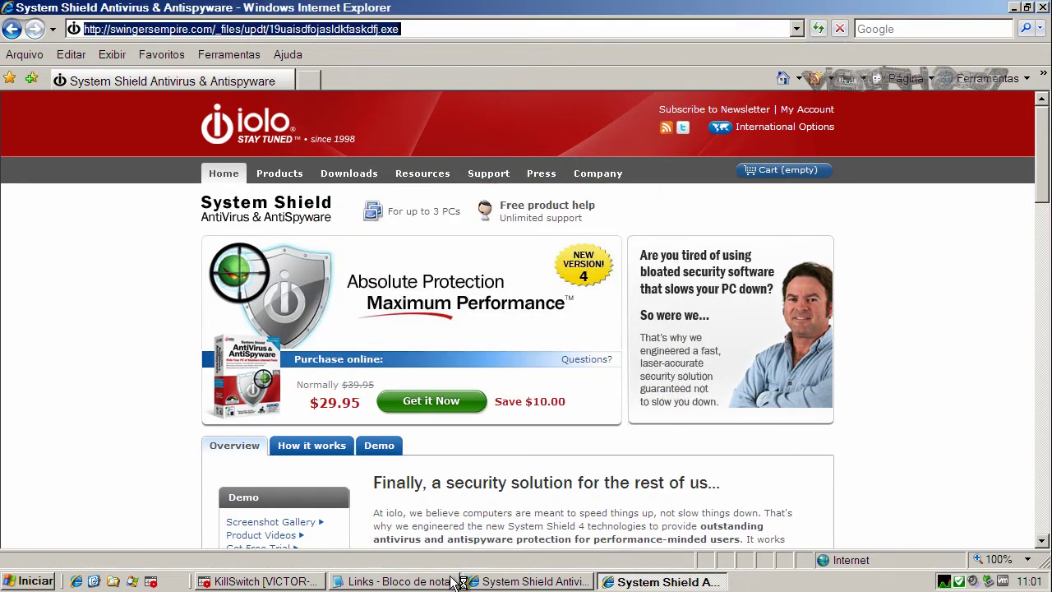
# Step: Copy the seventh malware link, the bostoncareer.org loginuser.php address, from the Links file and load it in the browser
pyautogui.click(403, 581)
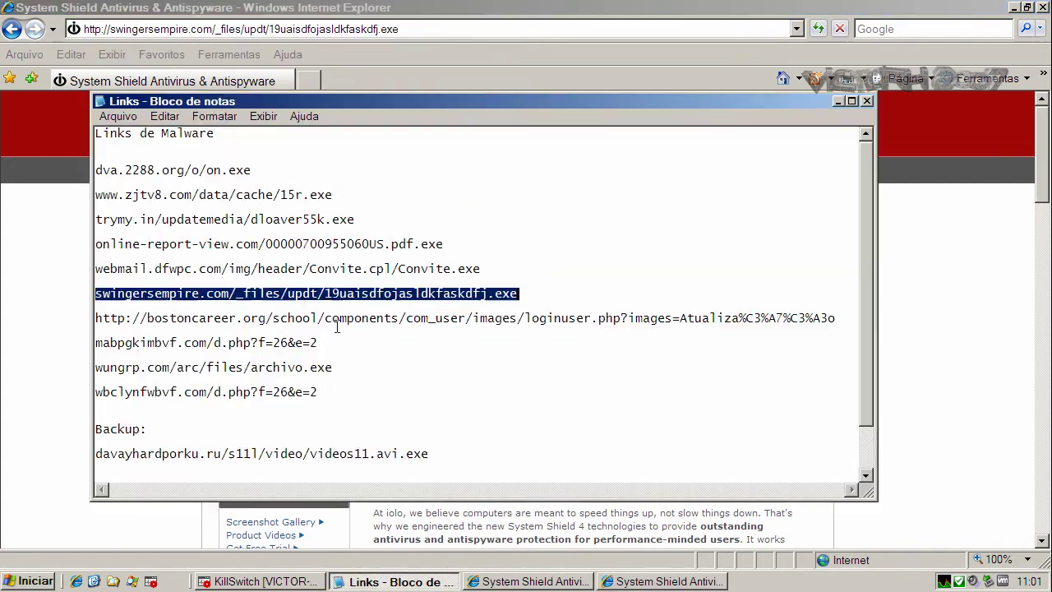
pyautogui.doubleClick(326, 318)
pyautogui.rightClick(330, 320)
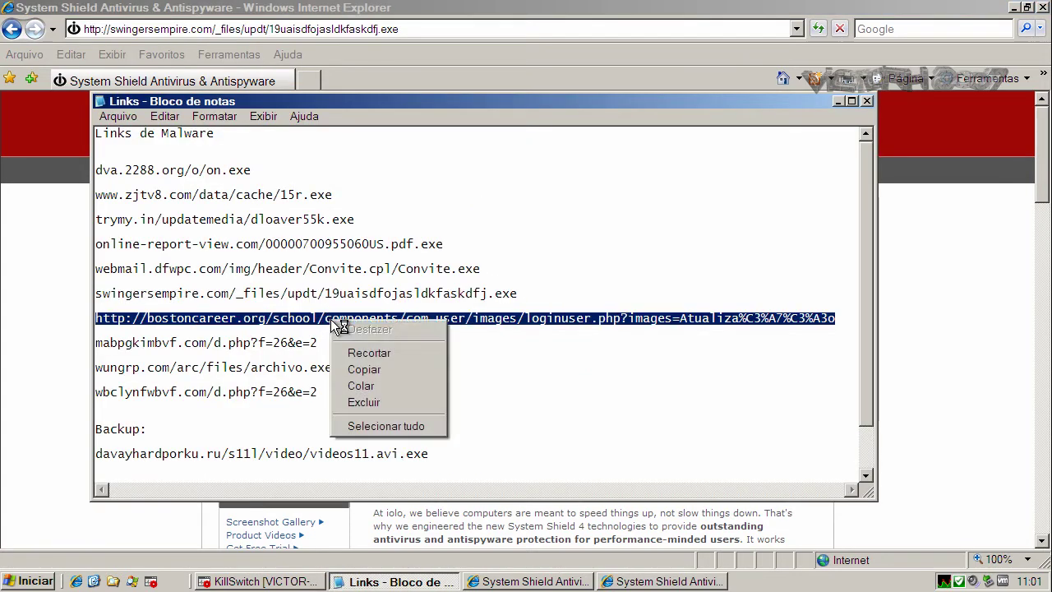
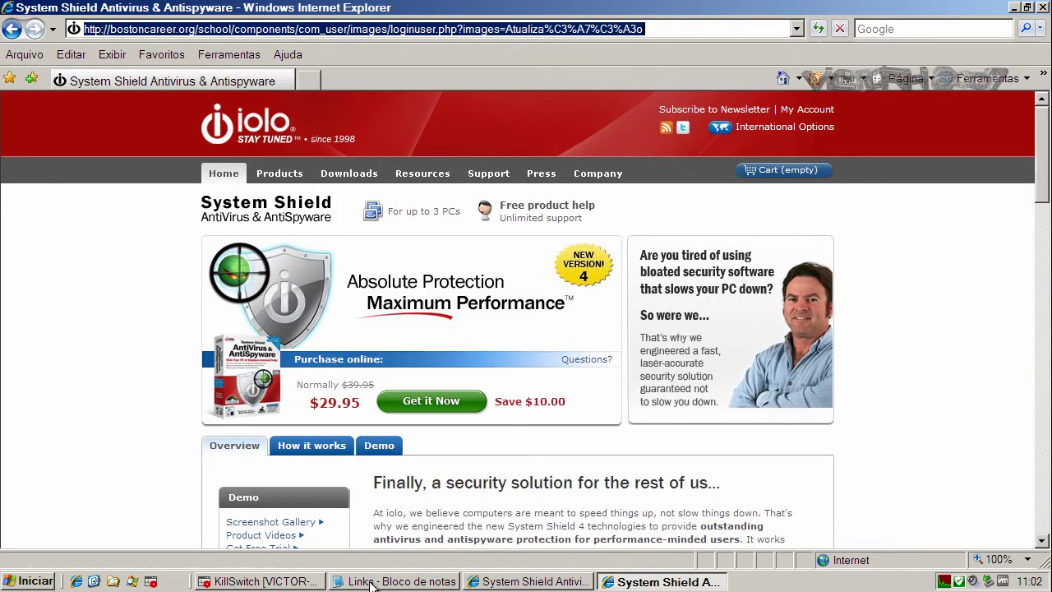
# Step: Copy the eighth malware link, mabpgkimbvf.com/d.php?f=26&e=2, from the Links file and return to the browser's address
pyautogui.click(374, 584)
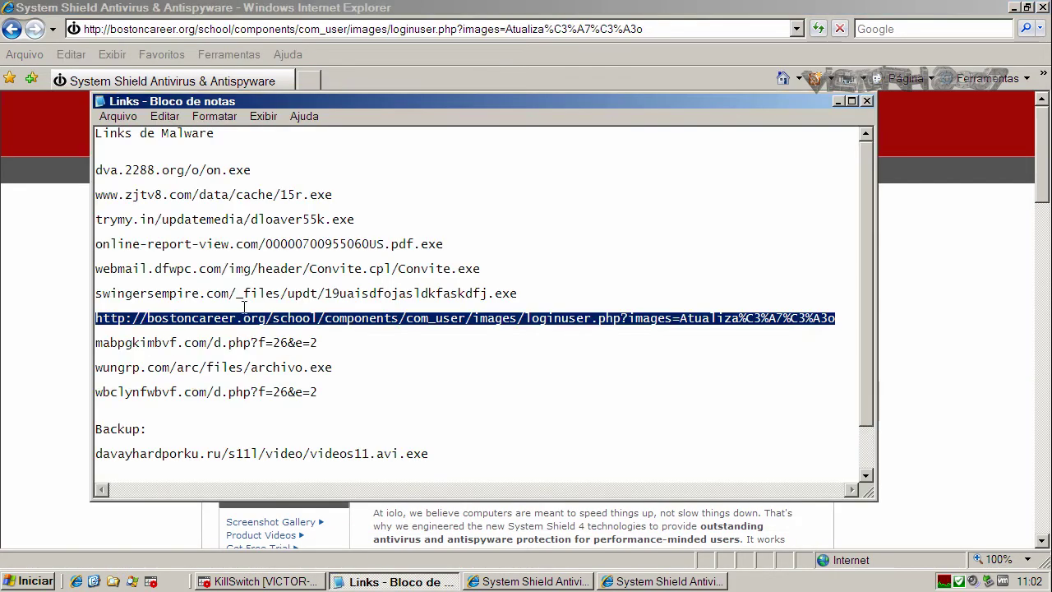
pyautogui.doubleClick(244, 339)
pyautogui.rightClick(244, 338)
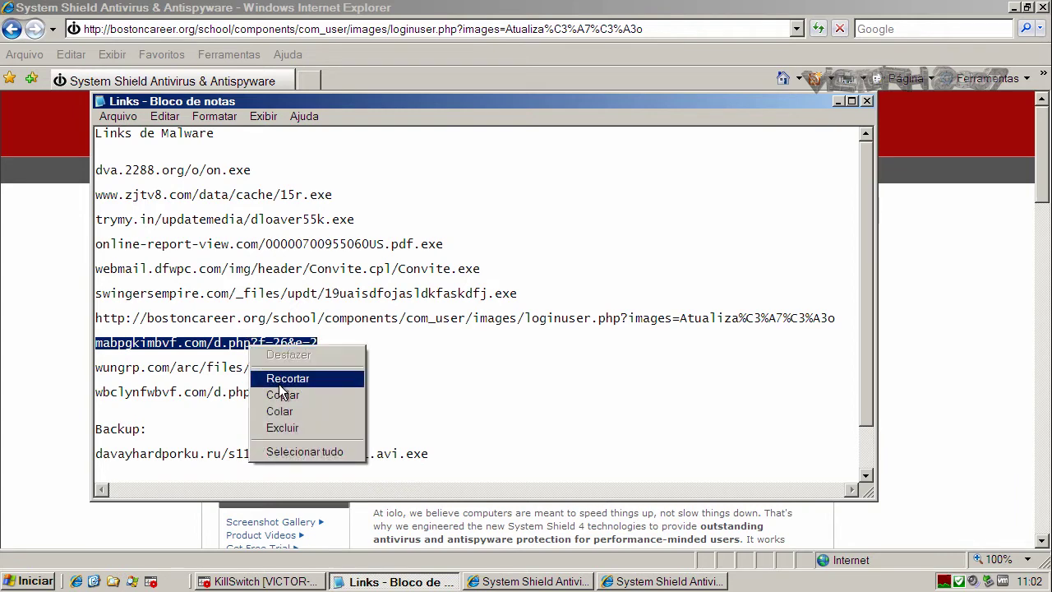
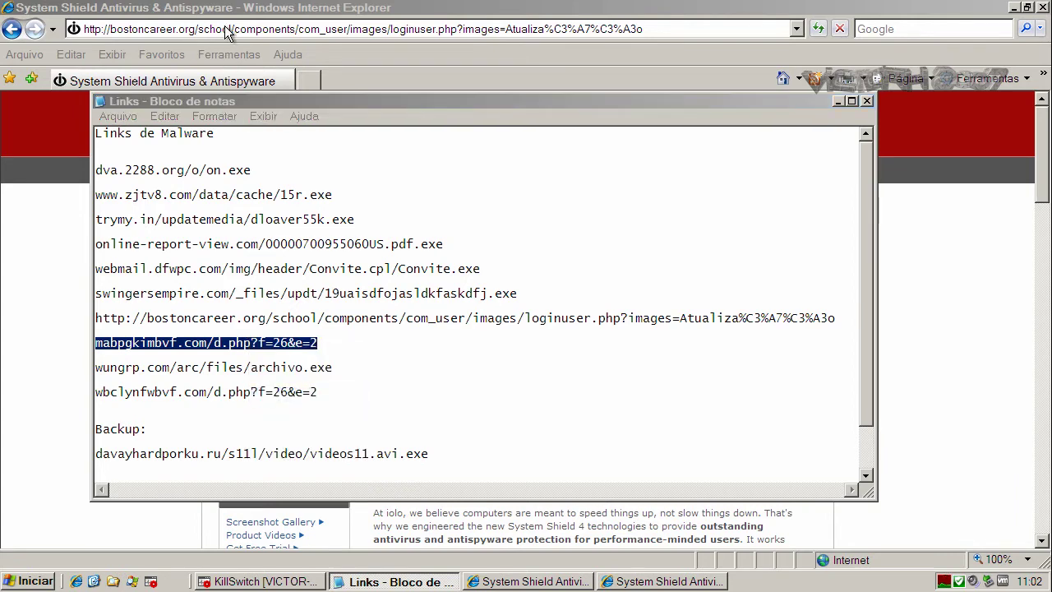
pyautogui.click(447, 29)
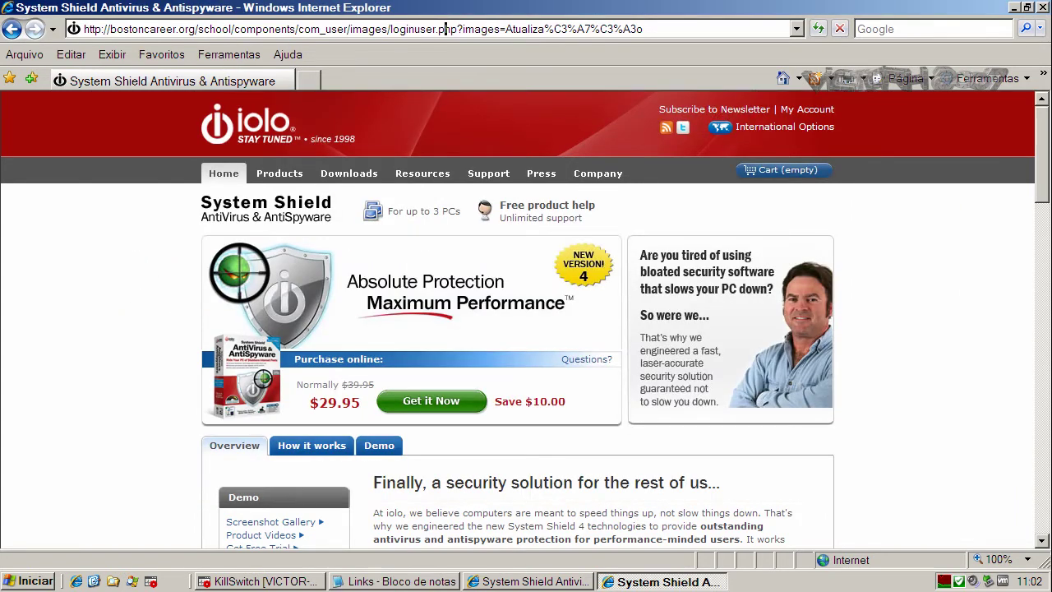
# Step: Examine the running processes in KillSwitch and terminate 19uaisdfojasldkfaskdfj[1].exe
pyautogui.click(310, 583)
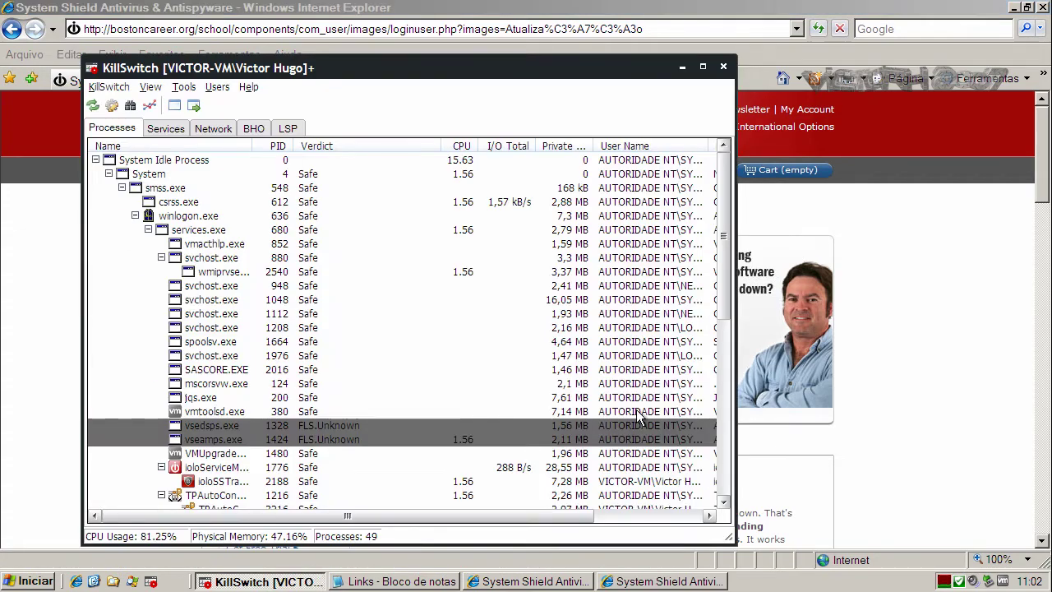
pyautogui.moveTo(723, 296); pyautogui.dragTo(728, 465)
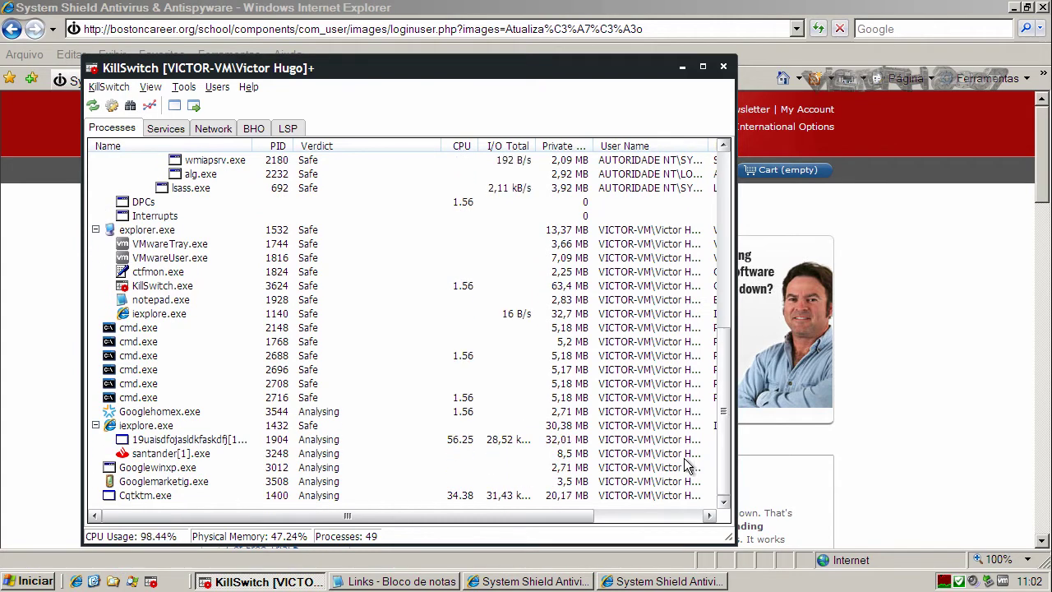
pyautogui.click(186, 483)
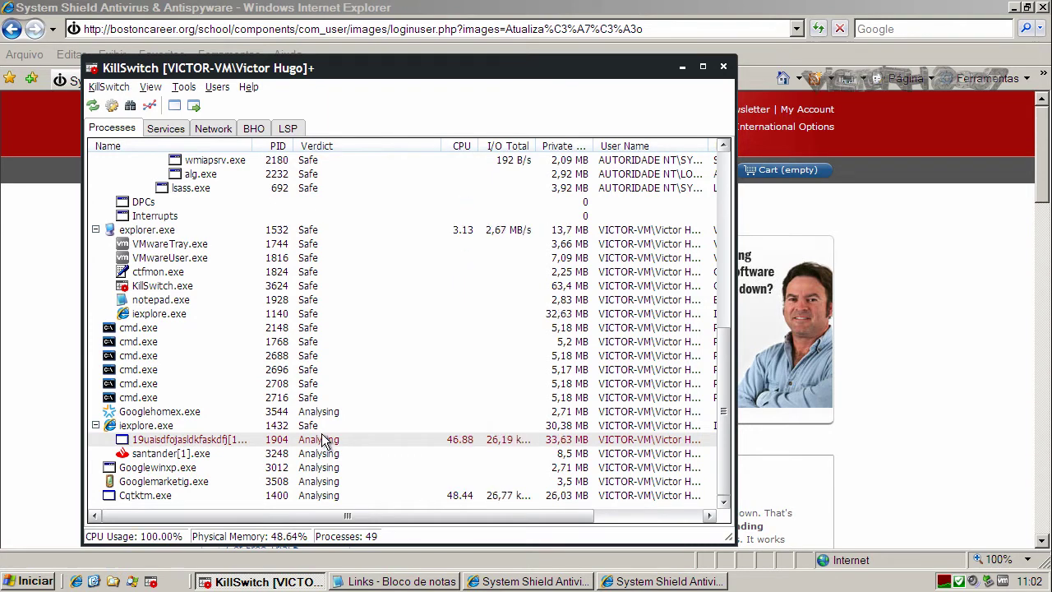
pyautogui.rightClick(152, 444)
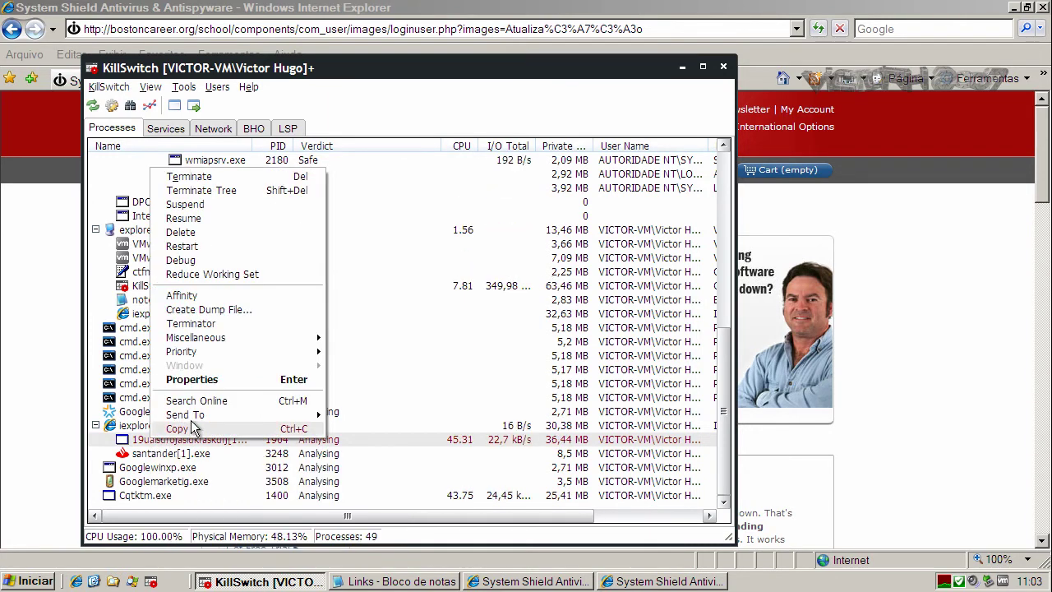
pyautogui.click(189, 178)
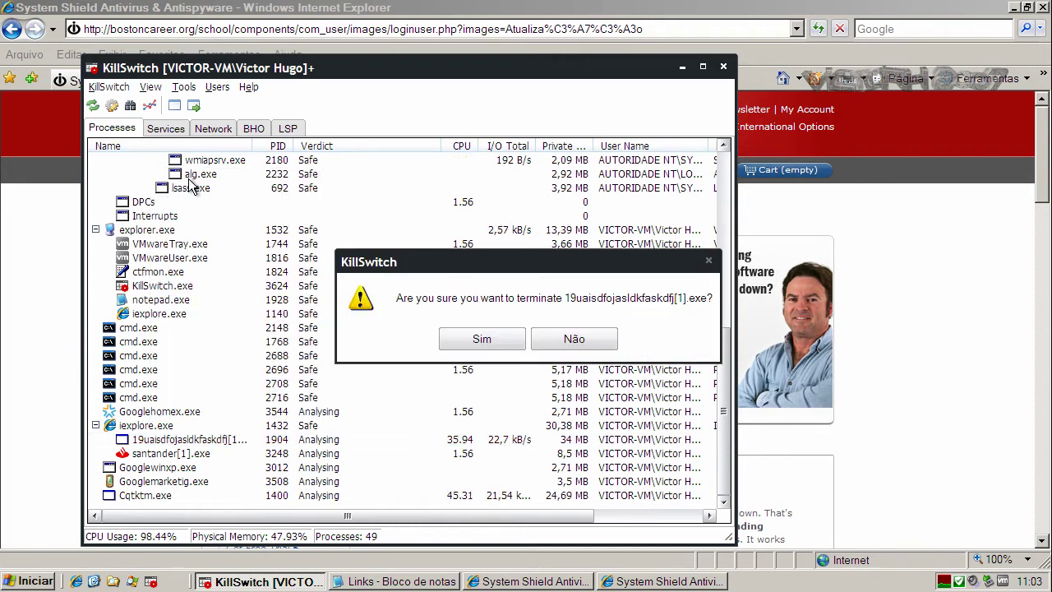
pyautogui.click(481, 339)
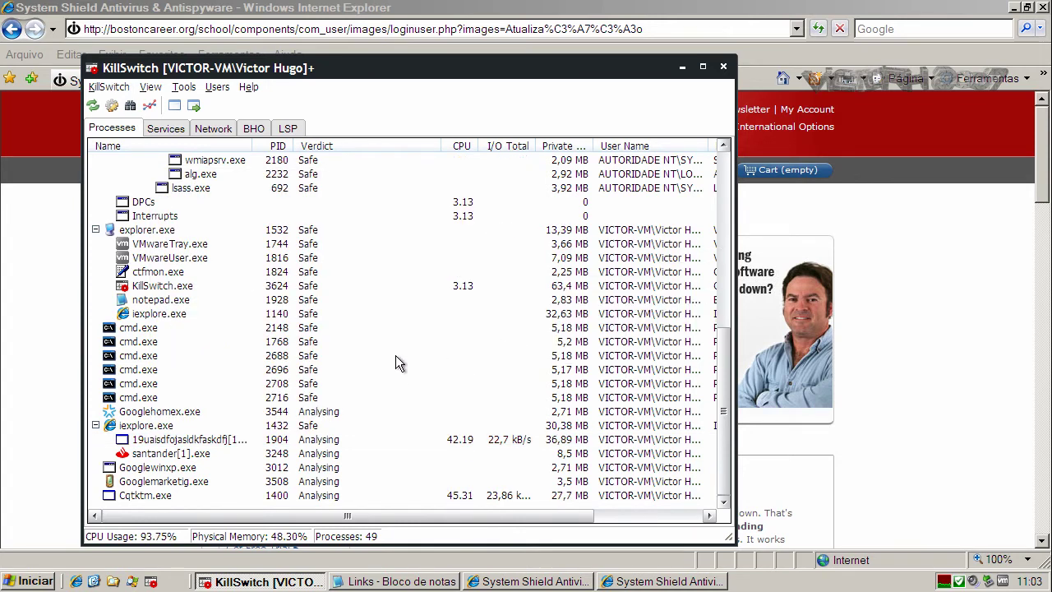
# Step: Terminate the santander[1].exe and Googlewinxp.exe processes
pyautogui.rightClick(168, 455)
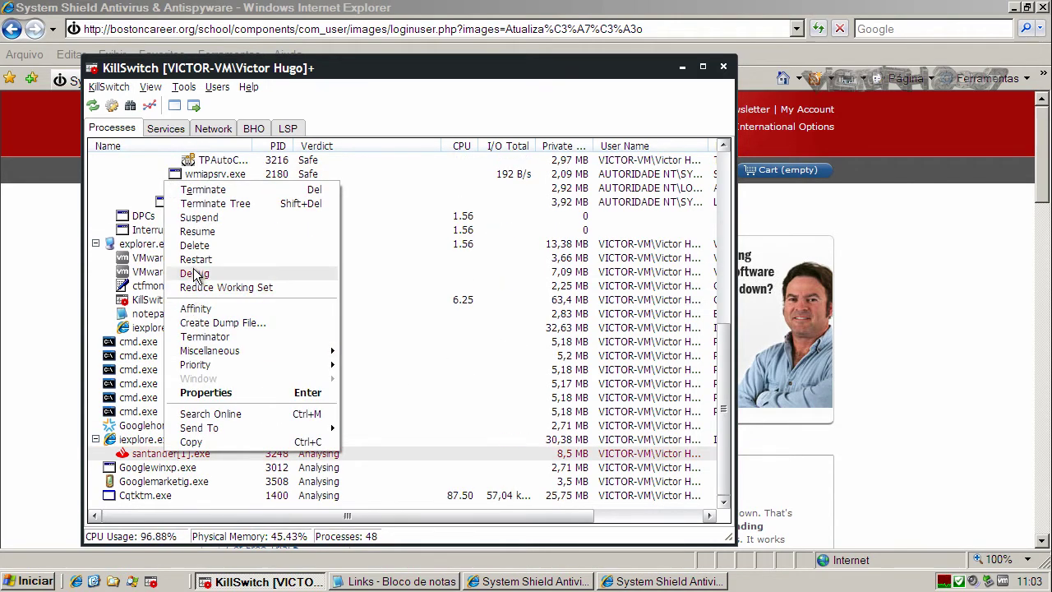
pyautogui.click(212, 204)
pyautogui.click(485, 338)
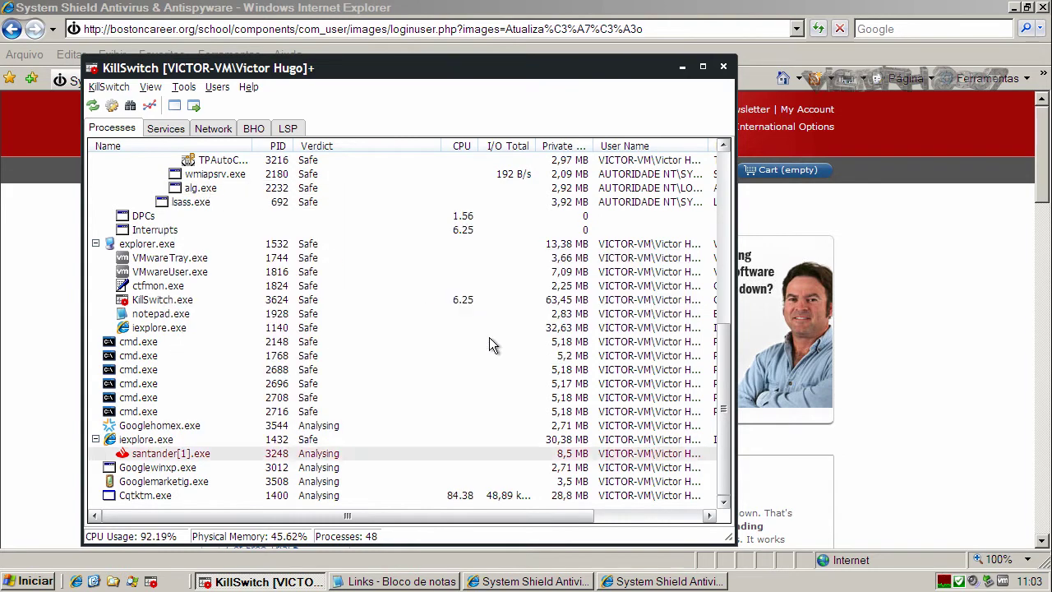
pyautogui.rightClick(155, 468)
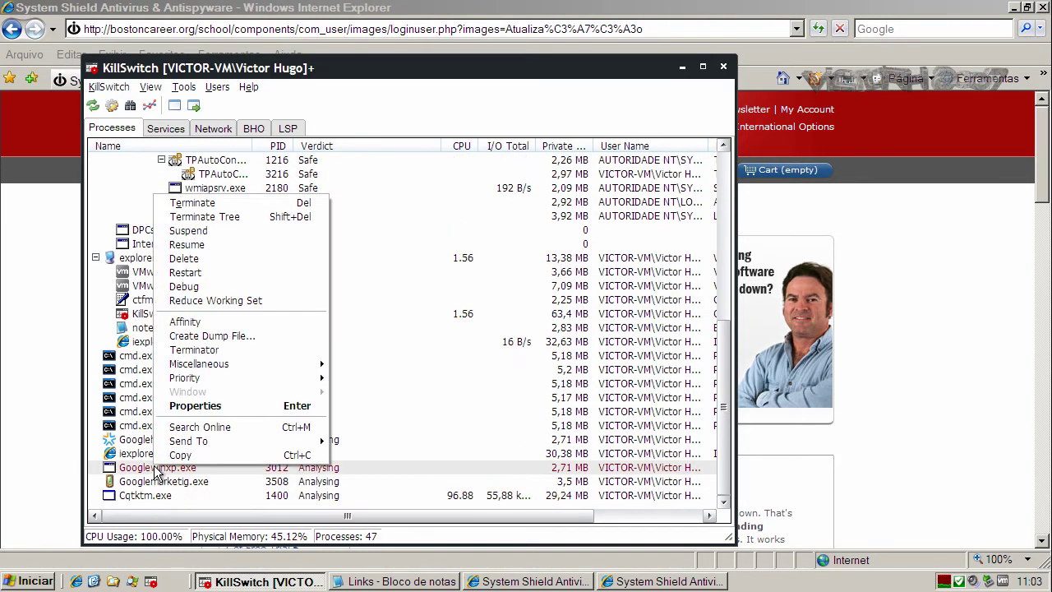
pyautogui.click(194, 205)
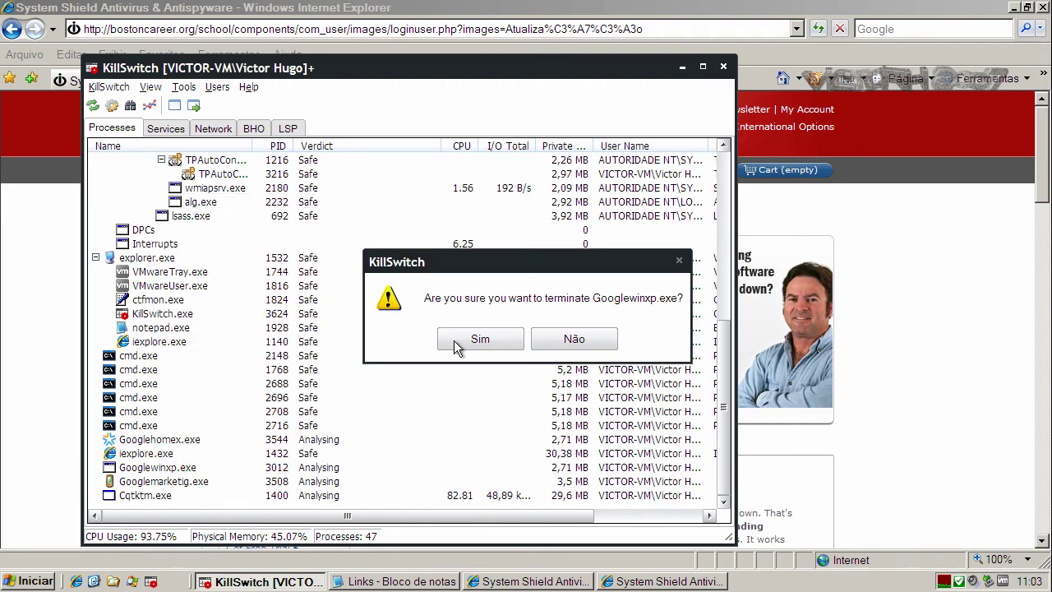
pyautogui.click(496, 342)
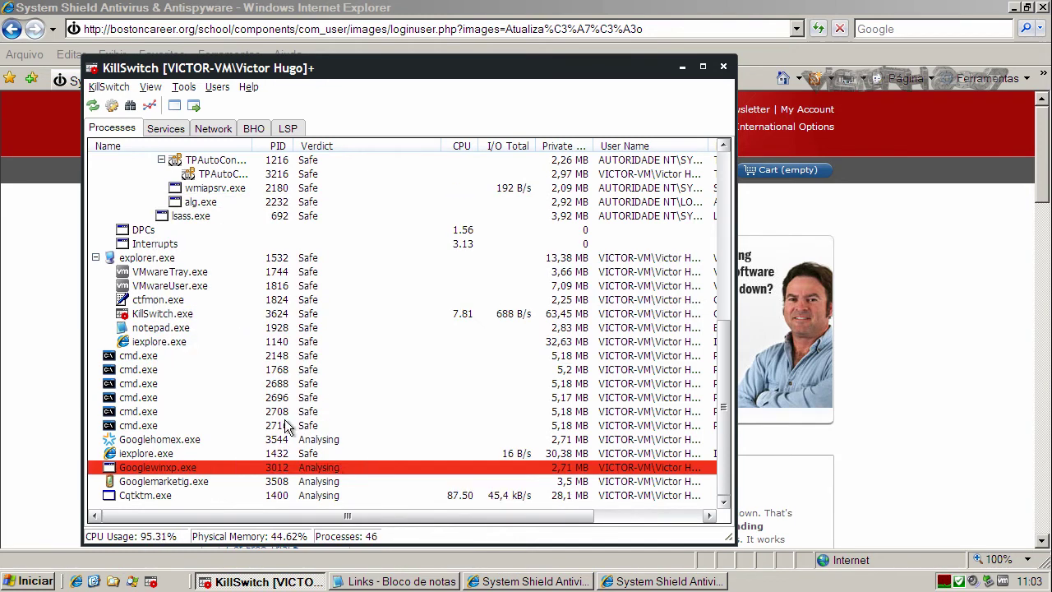
# Step: Terminate the Googlemarketig.exe and Cqtktm.exe processes and minimize KillSwitch
pyautogui.rightClick(188, 481)
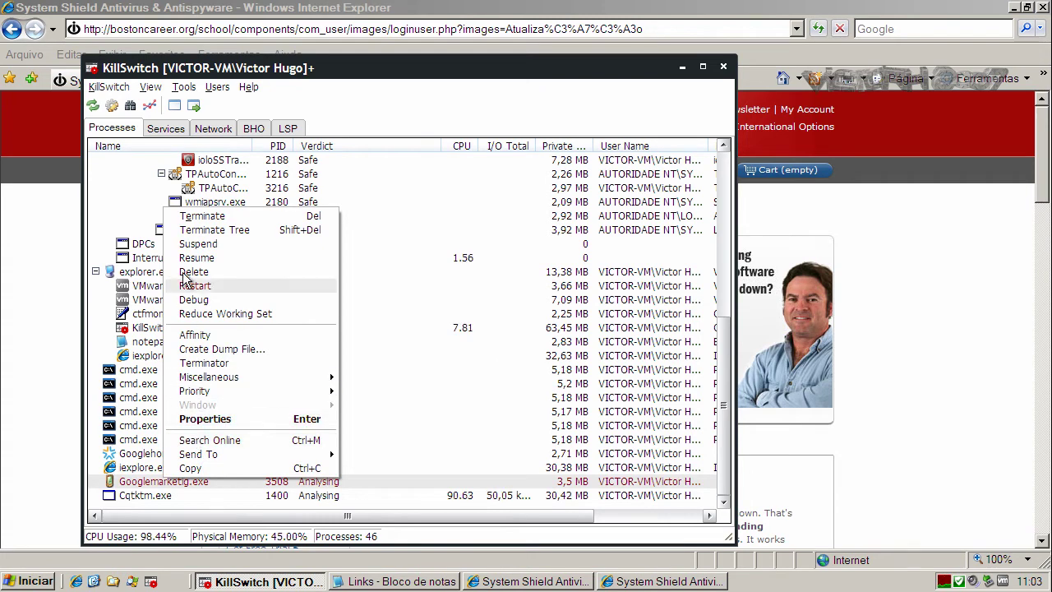
pyautogui.click(189, 217)
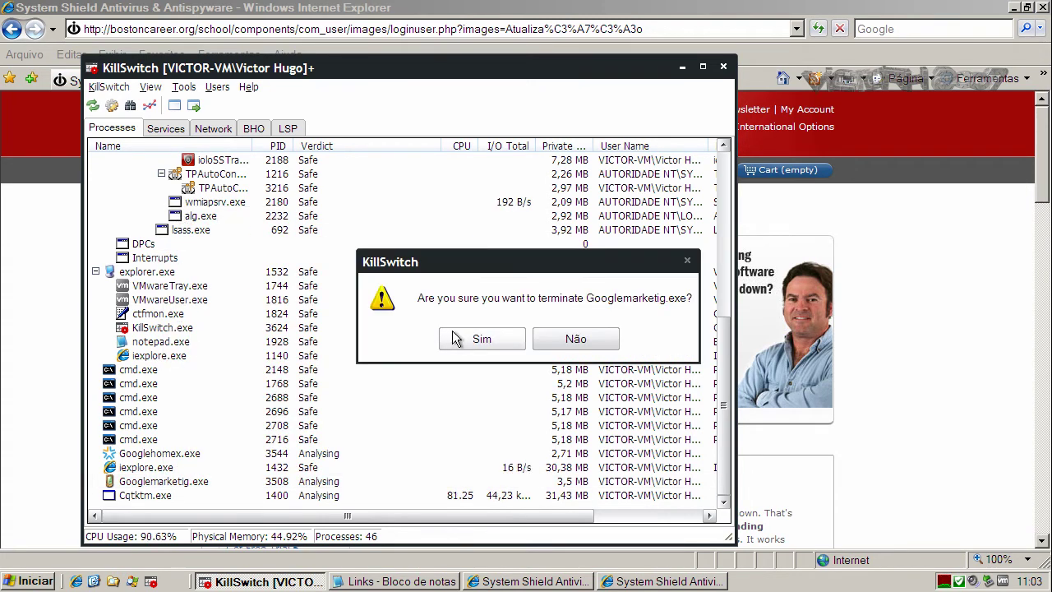
pyautogui.click(460, 338)
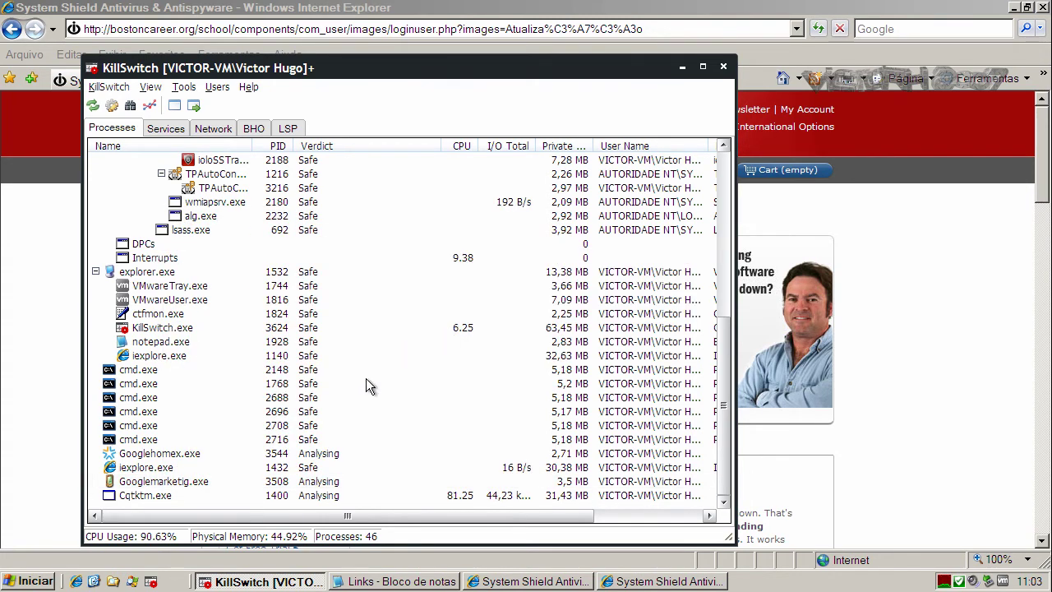
pyautogui.rightClick(142, 495)
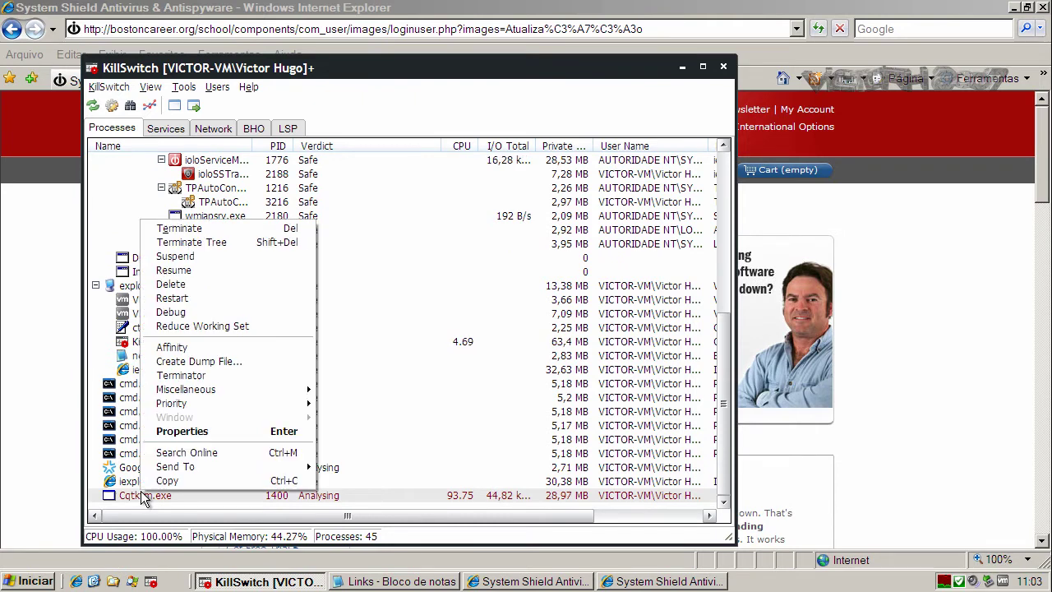
pyautogui.click(196, 230)
pyautogui.click(493, 340)
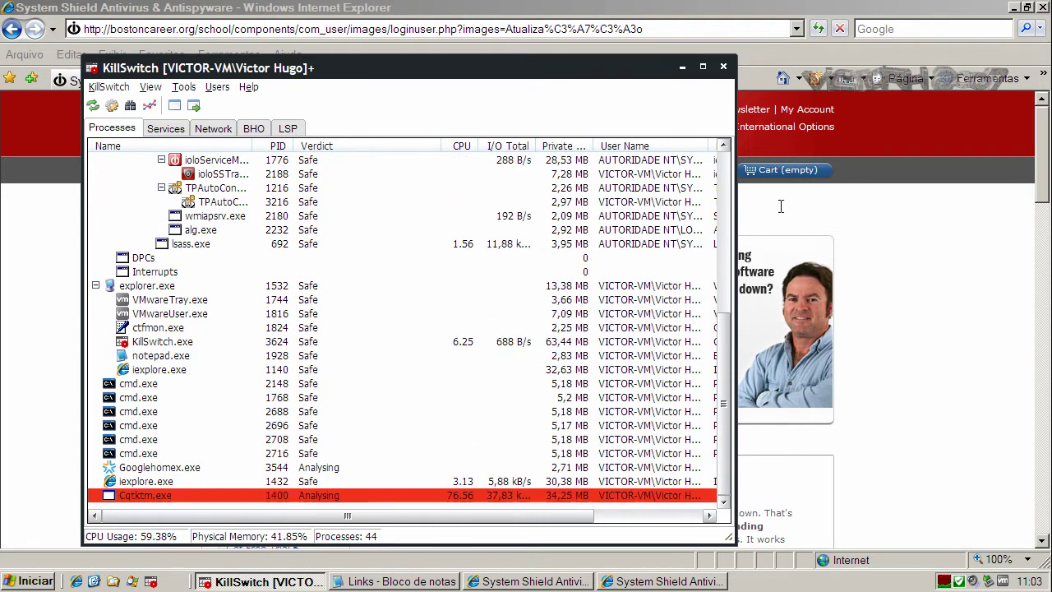
pyautogui.click(681, 68)
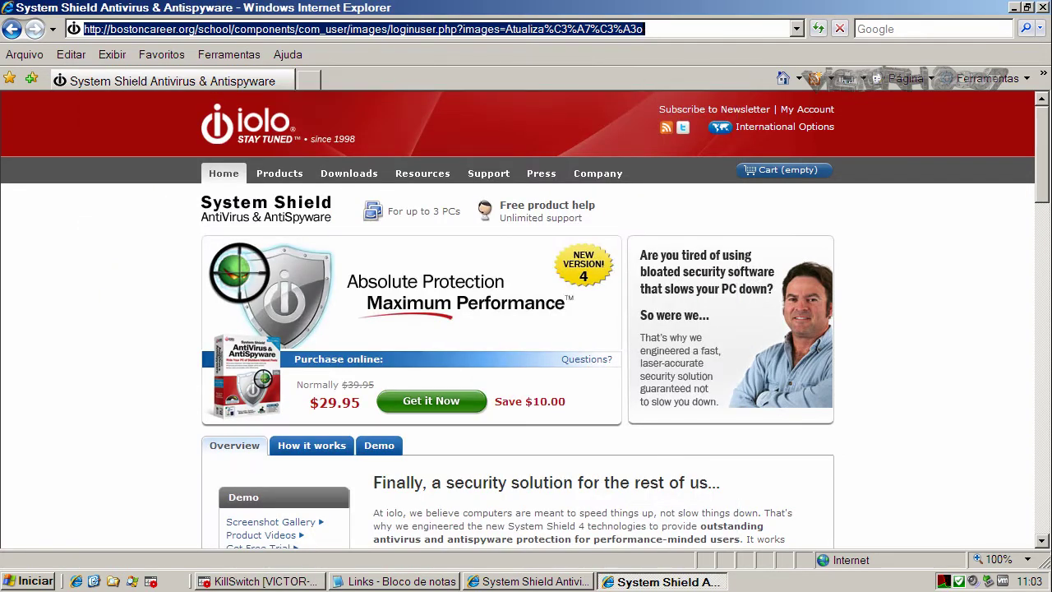
# Step: Load the eighth malware link, mabpgkimbvf.com/d.php?f=26&e=2, in the browser, run contacts.exe, and dismiss the resulting dialog
pyautogui.click(394, 581)
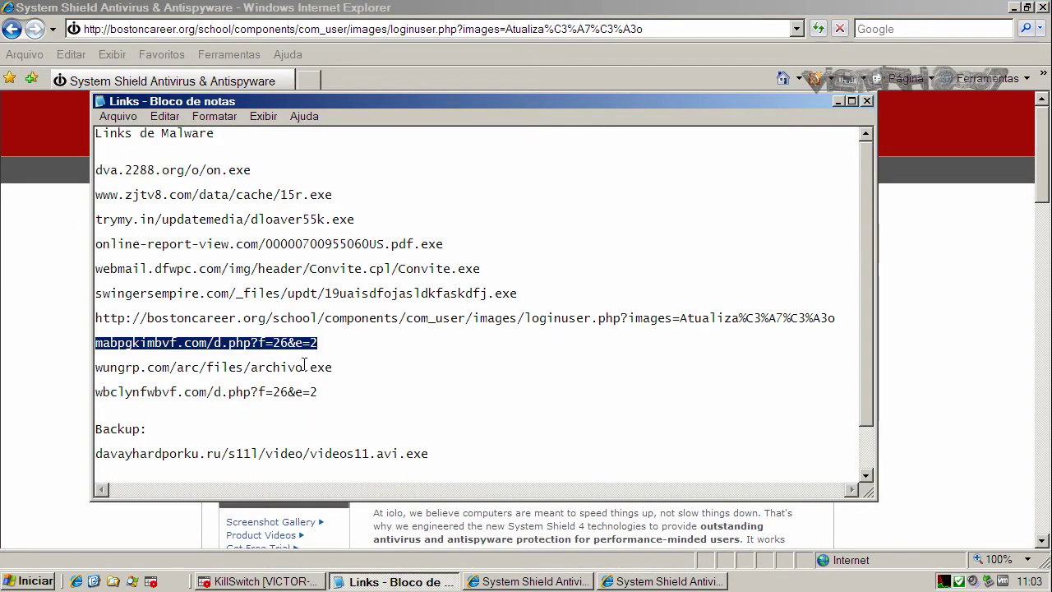
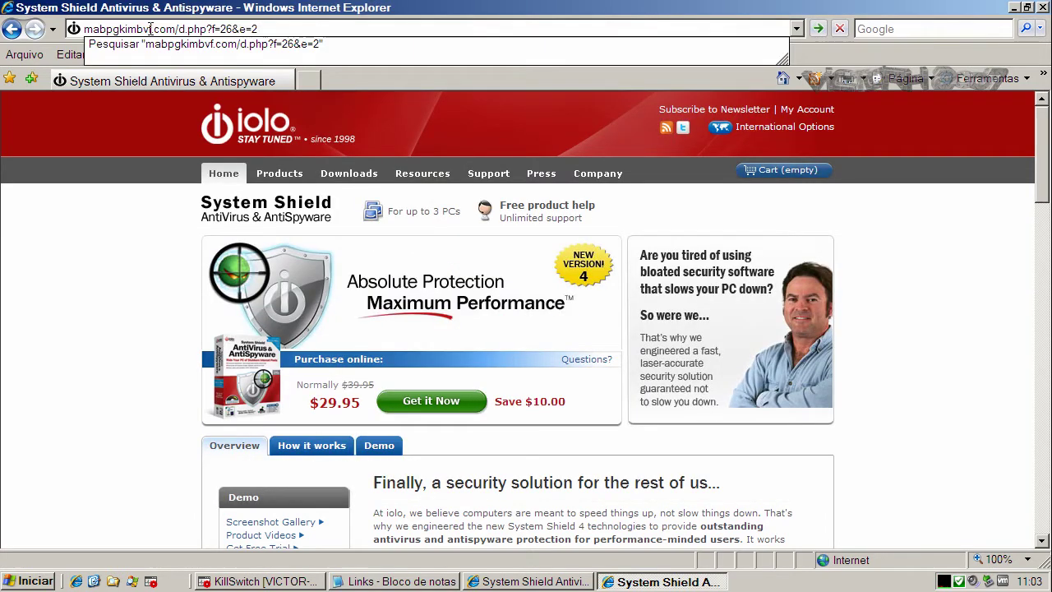
pyautogui.press('Return')
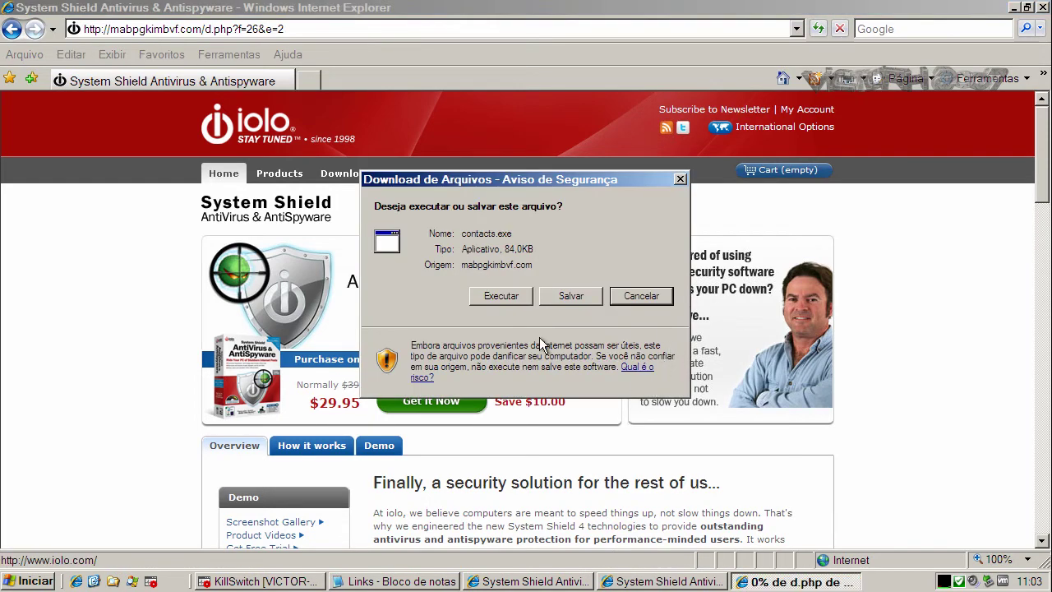
pyautogui.click(526, 299)
pyautogui.click(626, 310)
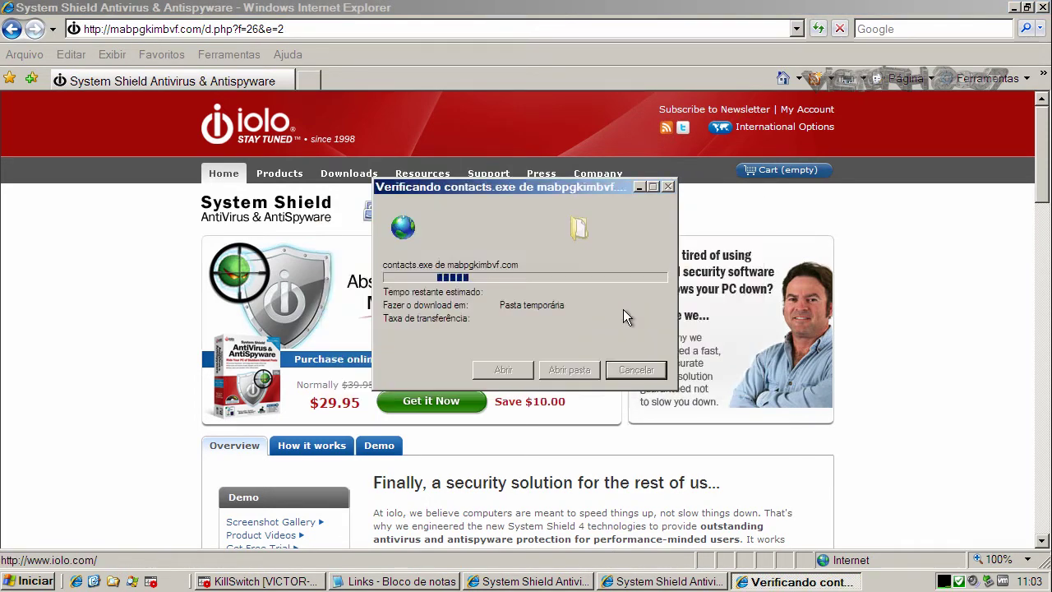
pyautogui.click(528, 331)
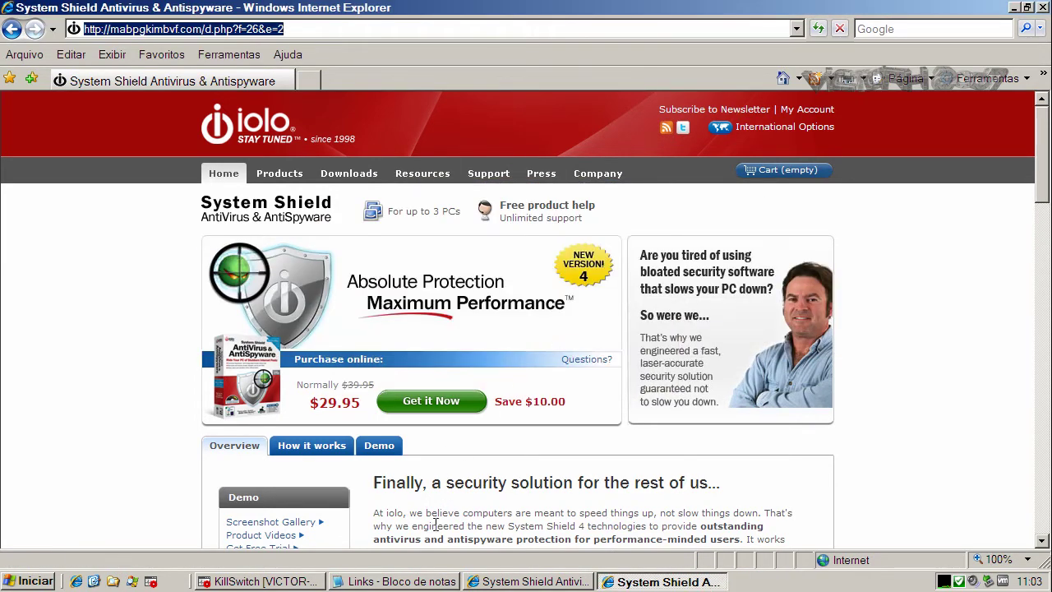
# Step: Copy the ninth malware link, wungrp.com/arc/files/archivo.exe, from the Links file, load and run it in the browser, and dismiss the System Shield alert
pyautogui.click(394, 581)
pyautogui.doubleClick(225, 368)
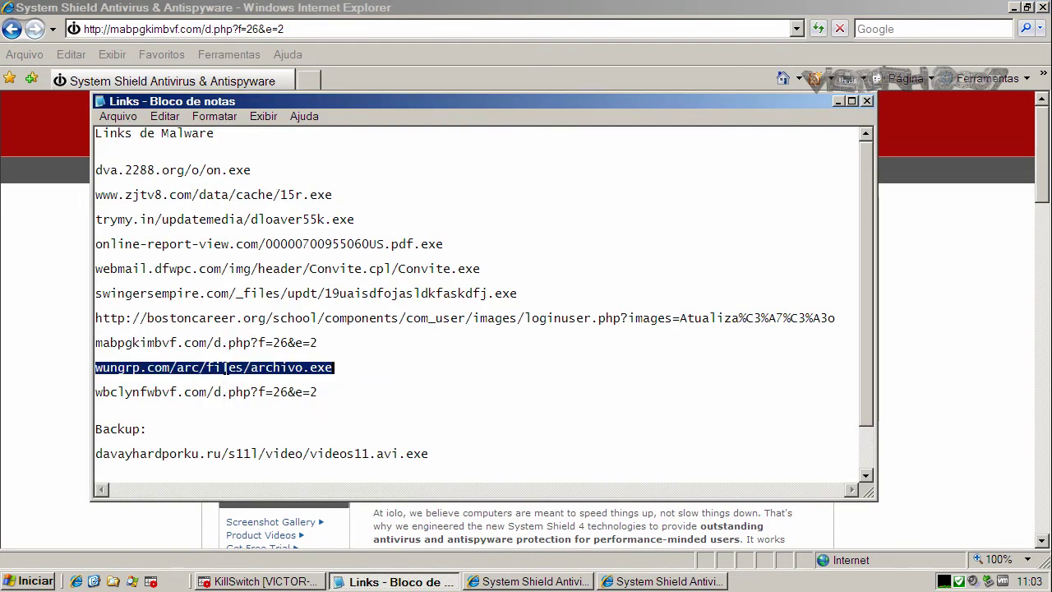
pyautogui.rightClick(226, 368)
pyautogui.click(260, 418)
pyautogui.click(172, 32)
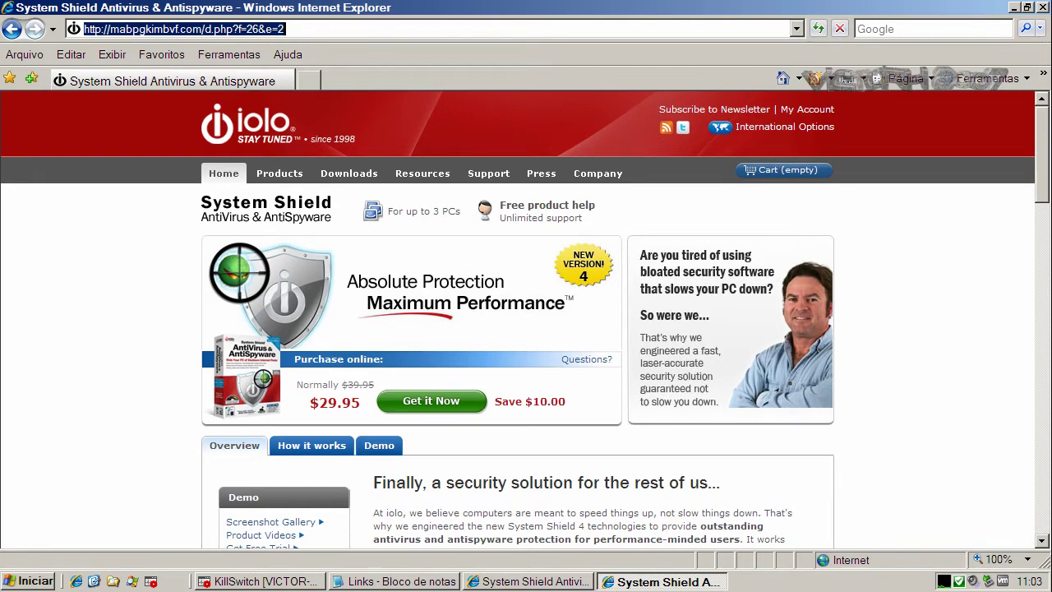
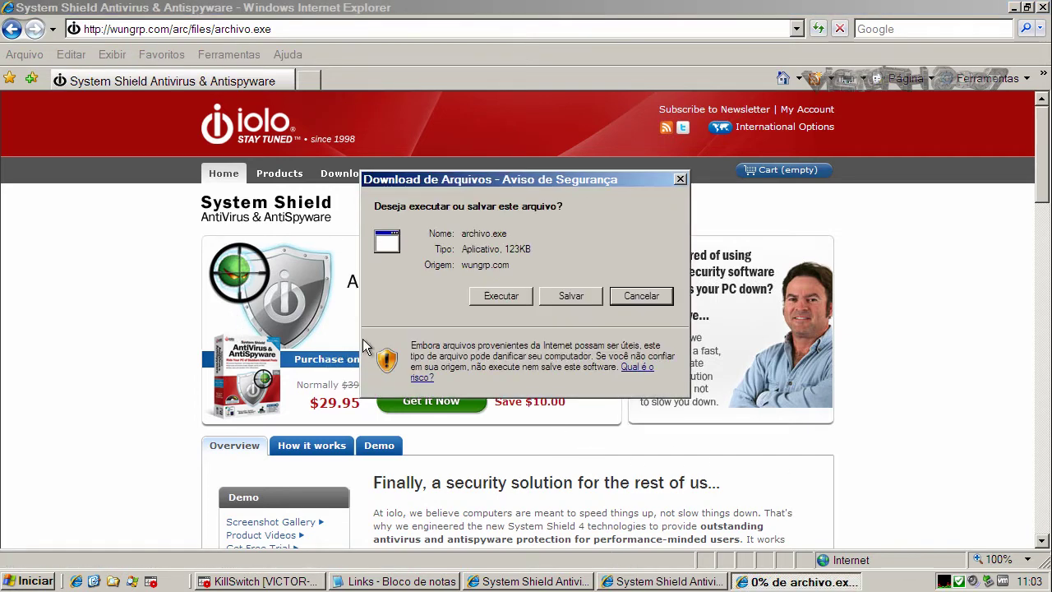
pyautogui.click(518, 295)
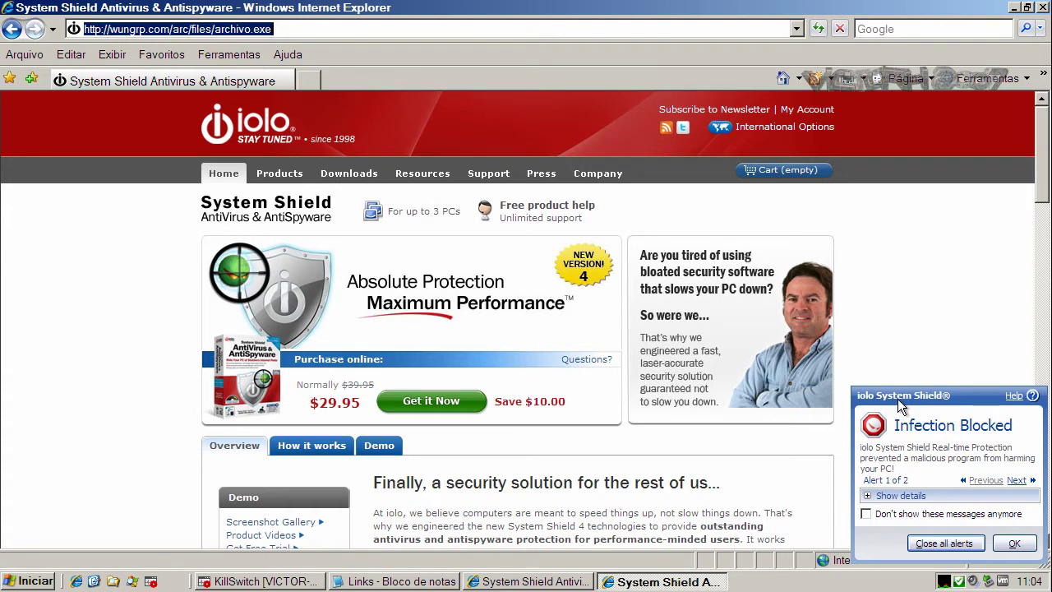
pyautogui.click(1015, 544)
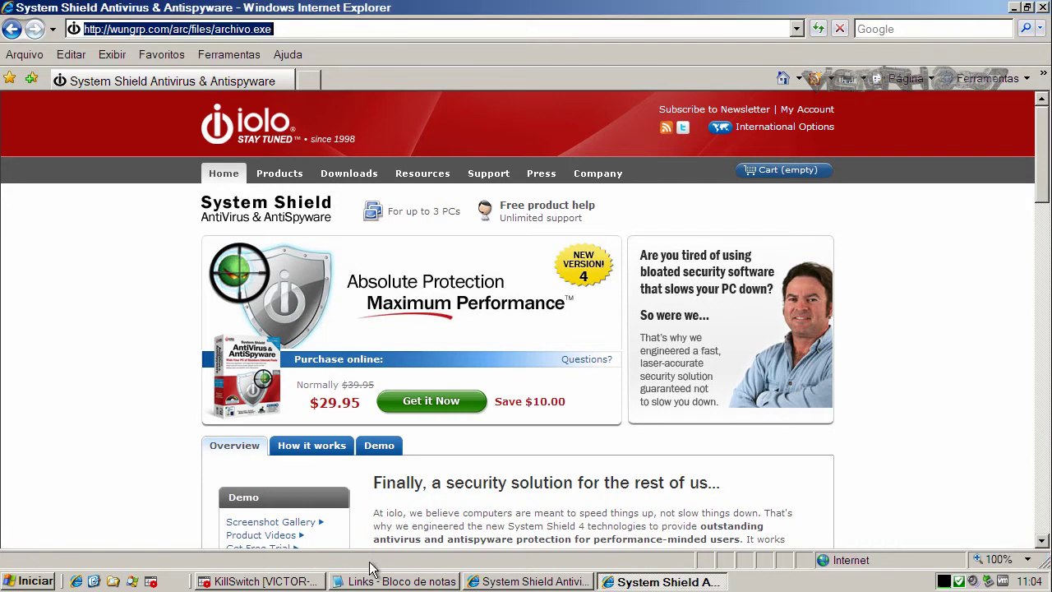
# Step: Copy the tenth malware link, wbclynfwbvf.com/d.php?f=26&e=2, from the Links file, load it in the browser, and run about.exe
pyautogui.click(378, 580)
pyautogui.click(259, 393)
pyautogui.doubleClick(258, 393)
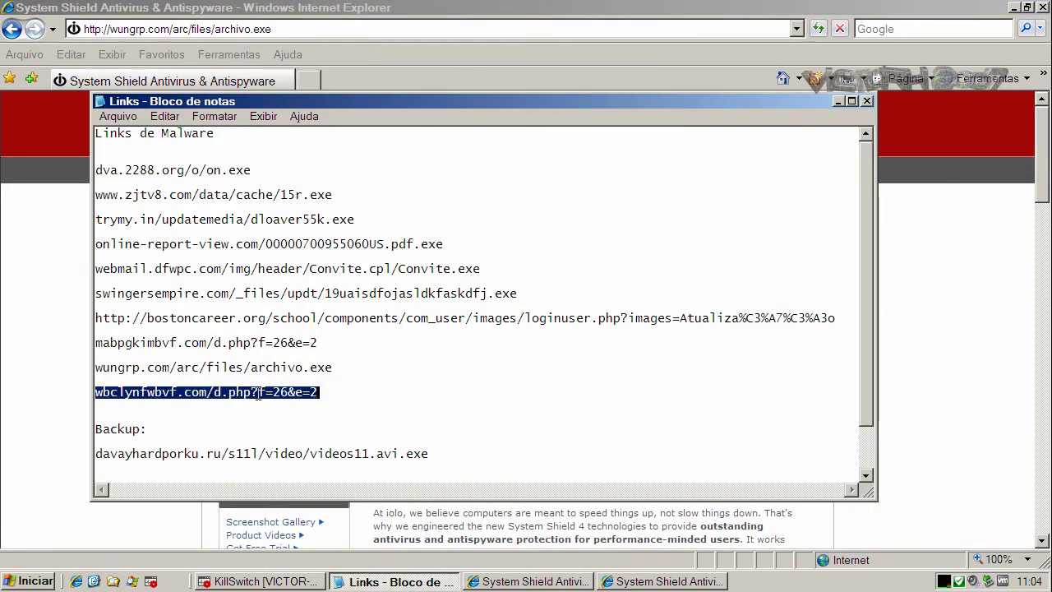
pyautogui.rightClick(258, 393)
pyautogui.click(289, 445)
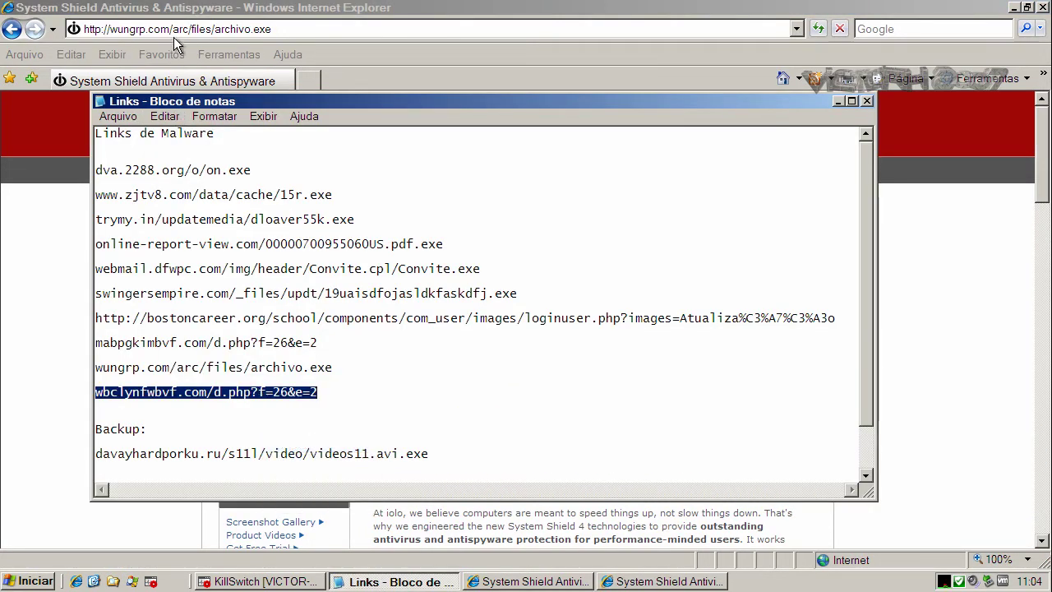
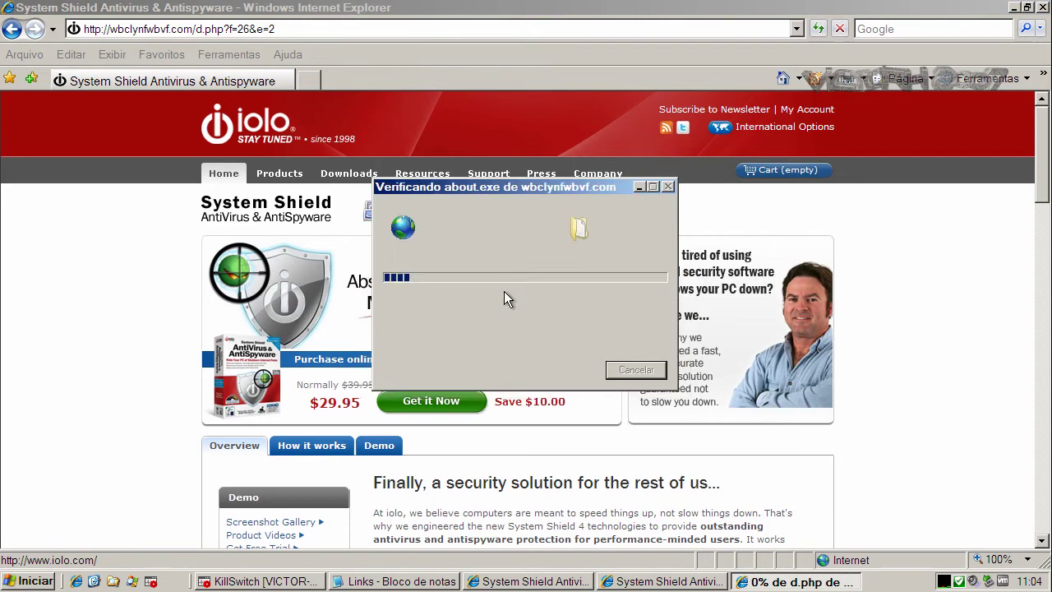
pyautogui.click(567, 276)
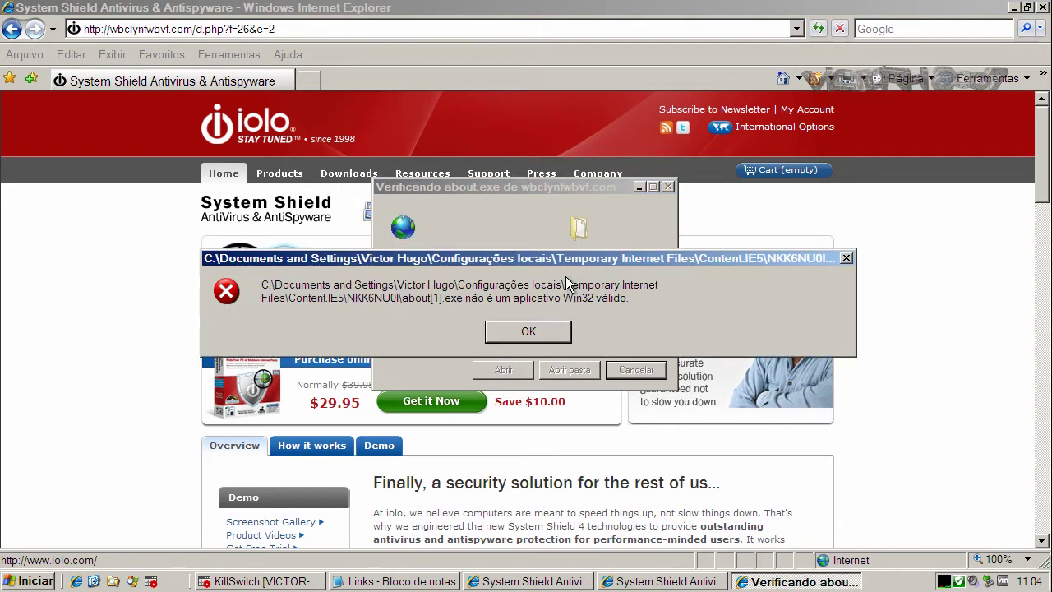
# Step: Copy the first backup link, davayhardporku.ru/s11l/video/videos11.avi.exe, from the Links file, then load and run it in the browser
pyautogui.click(534, 335)
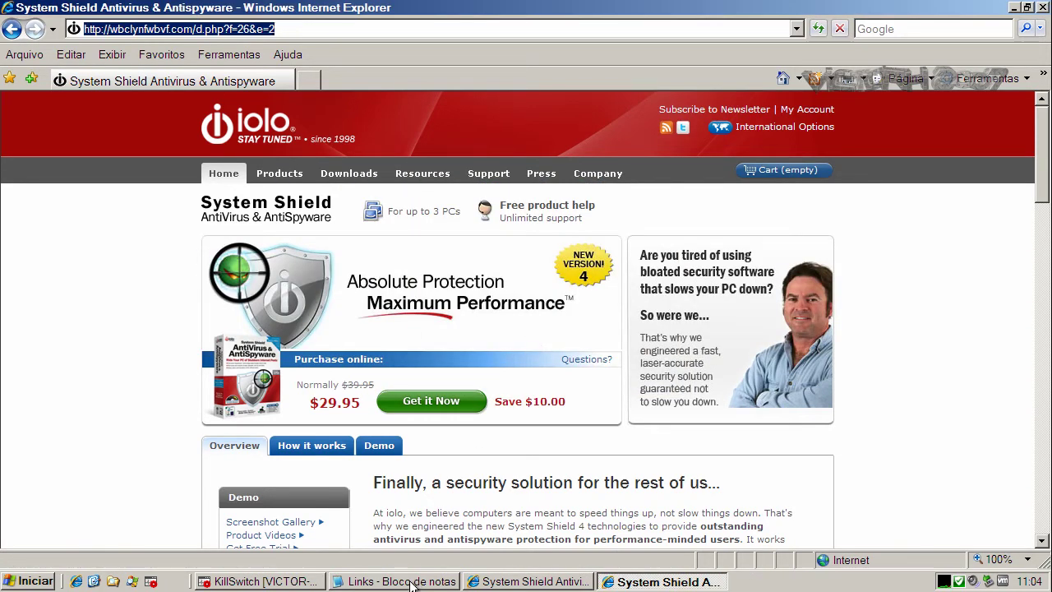
pyautogui.click(411, 583)
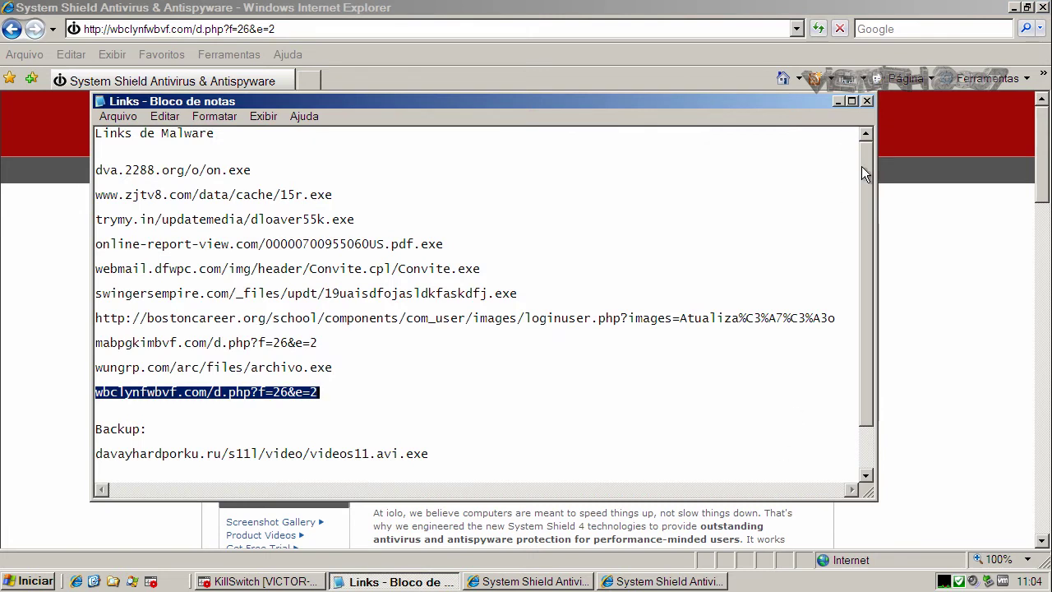
pyautogui.scroll(-1, 864, 175)
pyautogui.doubleClick(384, 426)
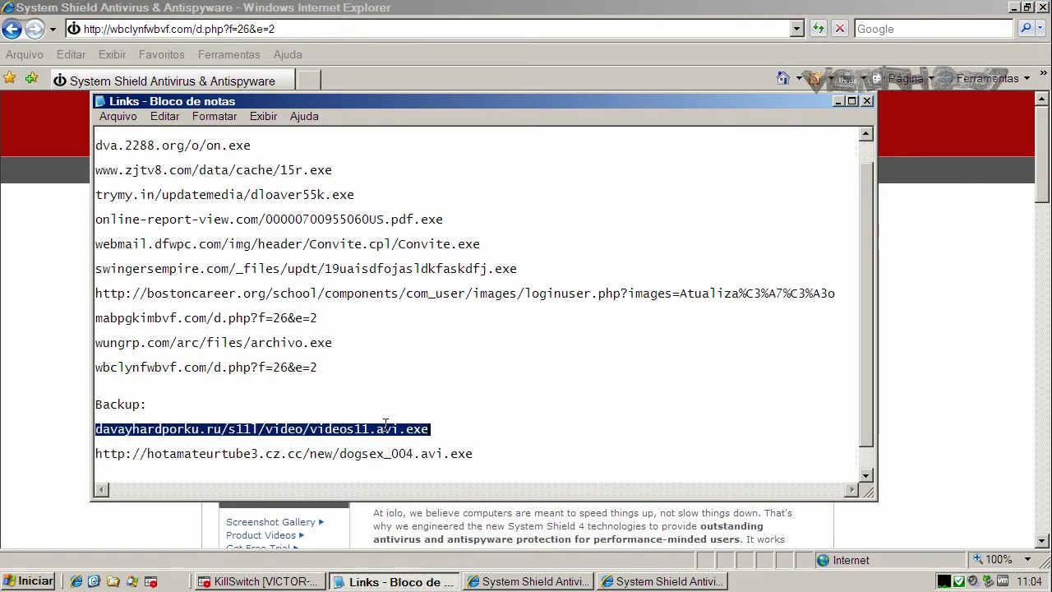
pyautogui.rightClick(385, 425)
pyautogui.click(421, 475)
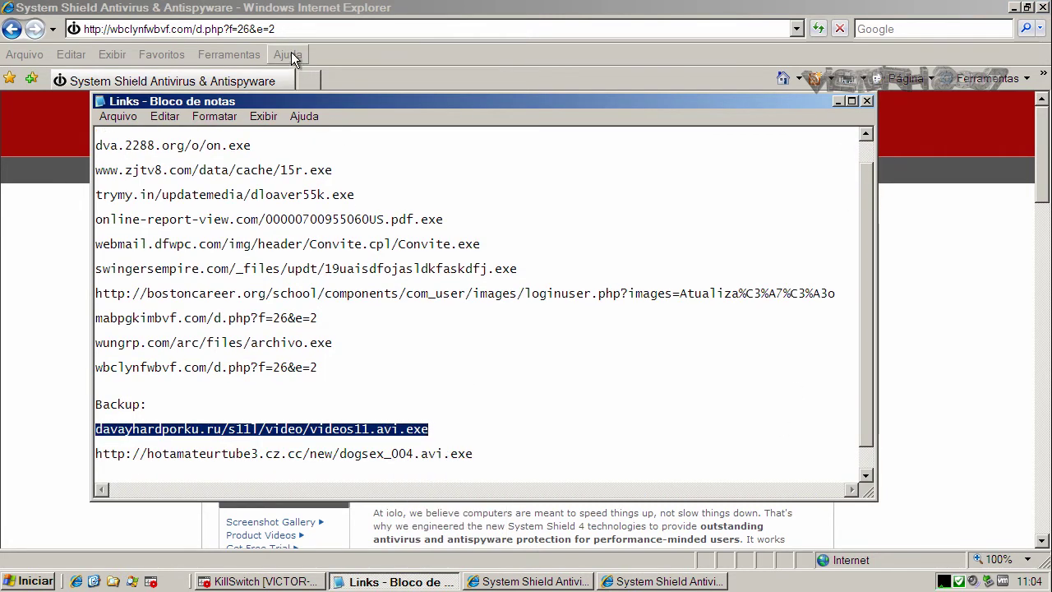
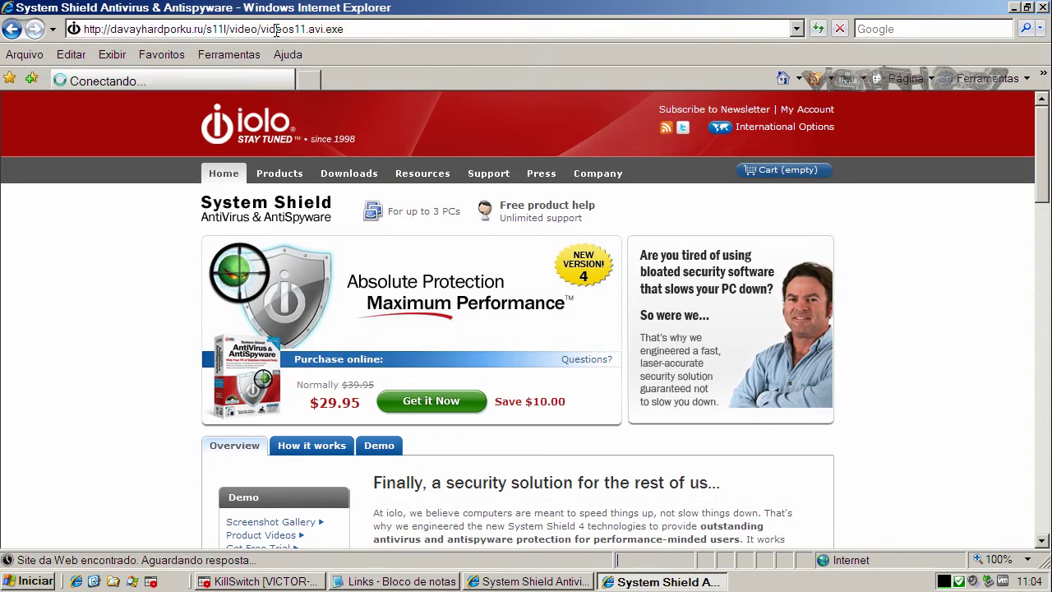
pyautogui.click(503, 295)
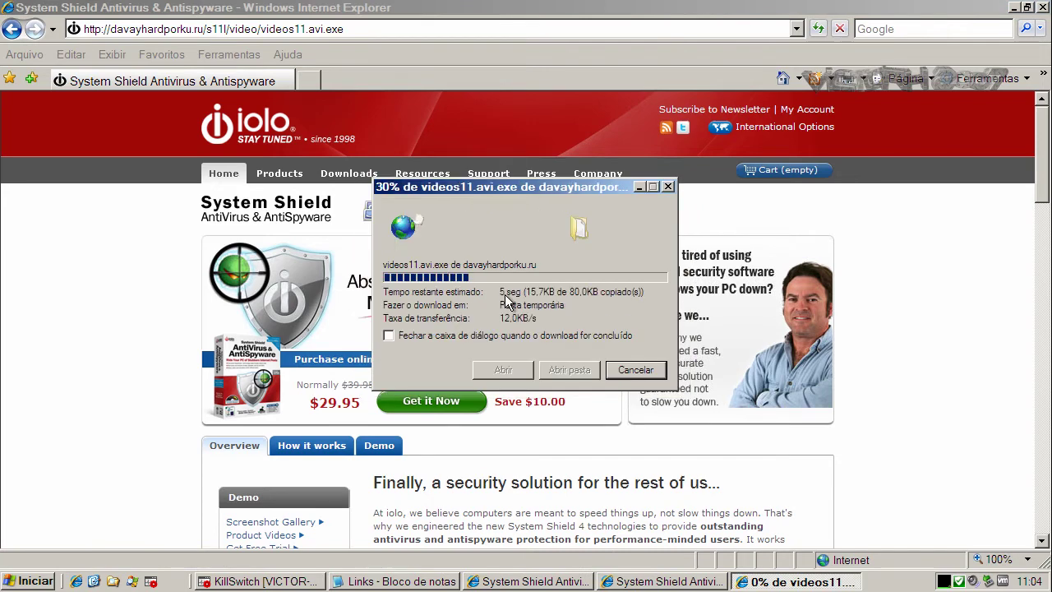
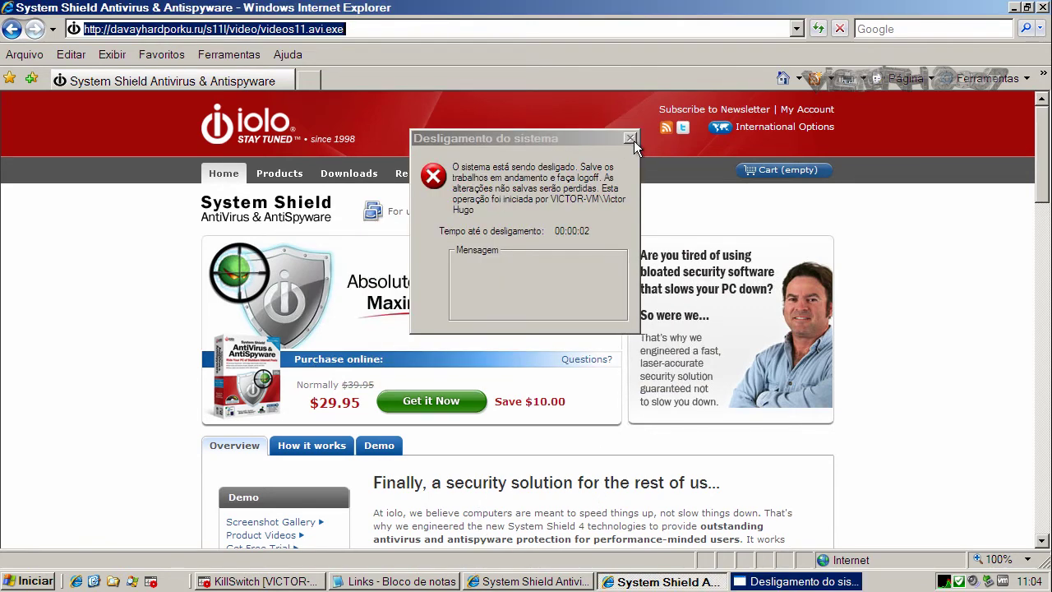
pyautogui.click(633, 140)
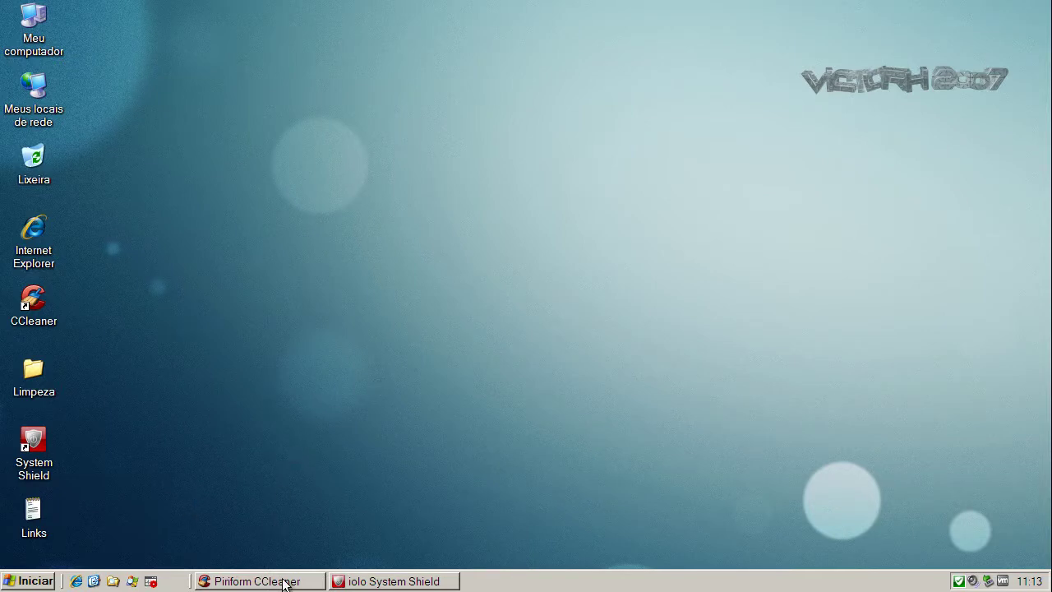
# Step: Switch to CCleaner, run the cleanup with the preselected items, and close the program
pyautogui.click(284, 582)
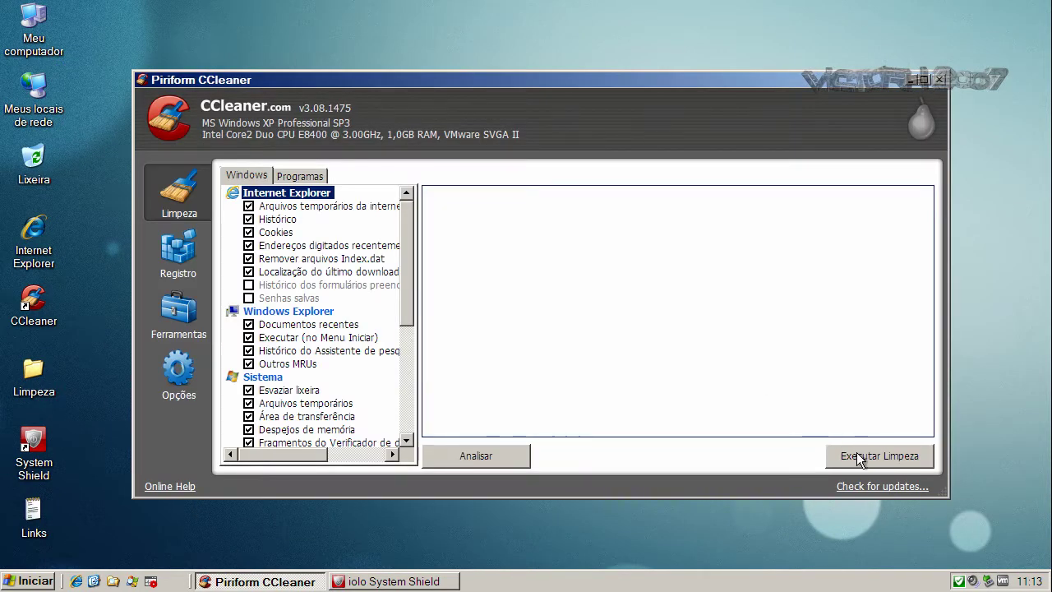
pyautogui.click(856, 454)
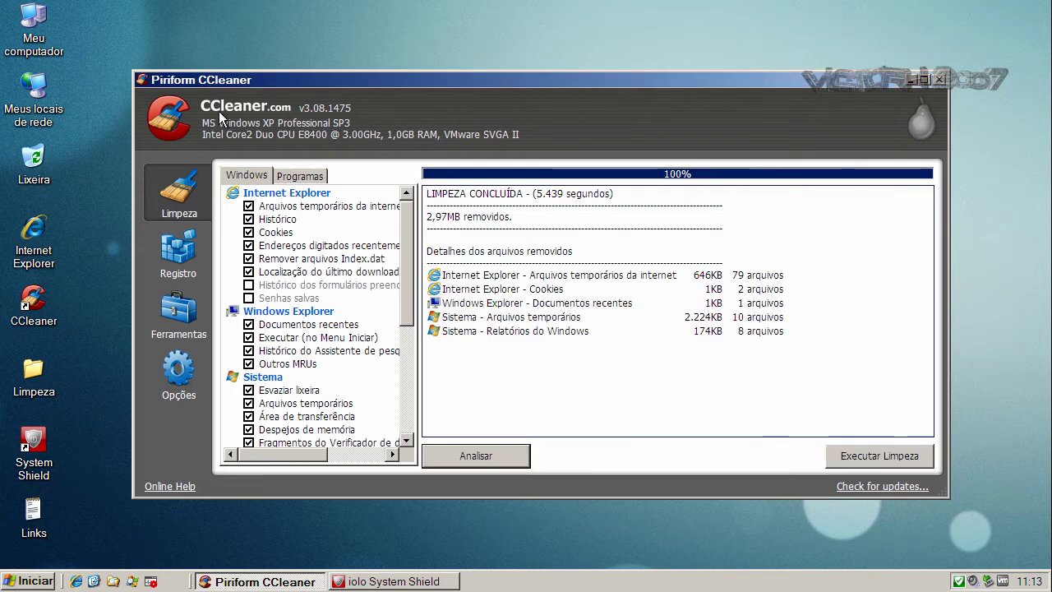
pyautogui.click(939, 80)
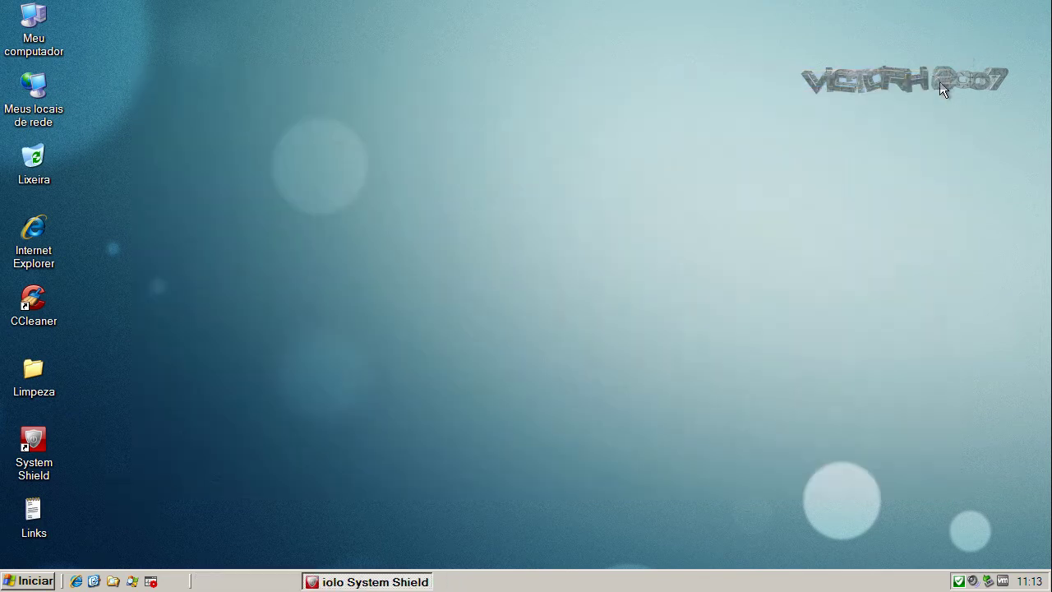
# Step: Run a full system scan in iolo System Shield, dismiss the completion message, and close the program
pyautogui.click(289, 581)
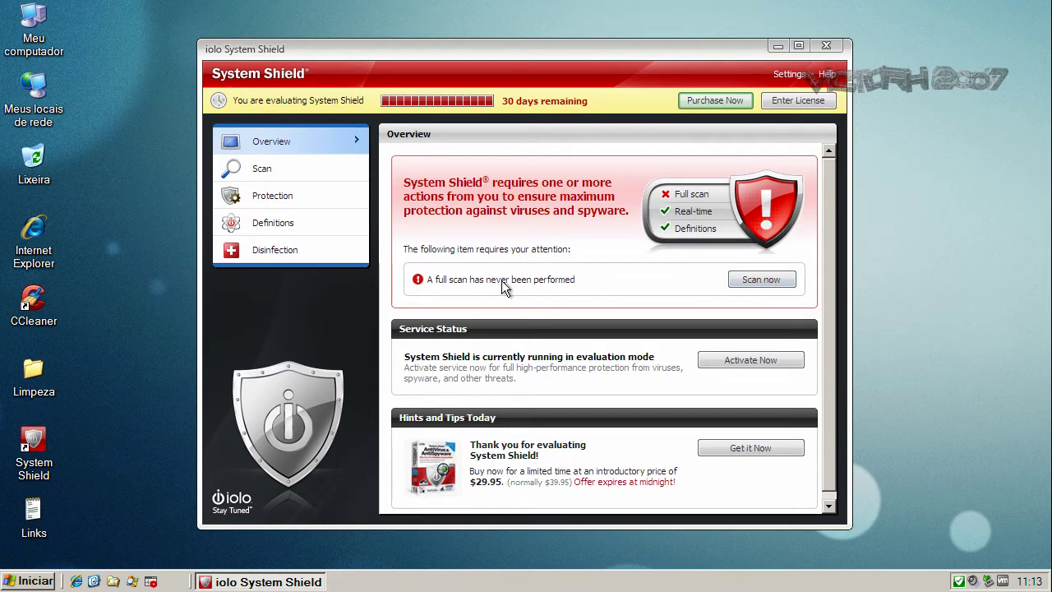
pyautogui.click(758, 279)
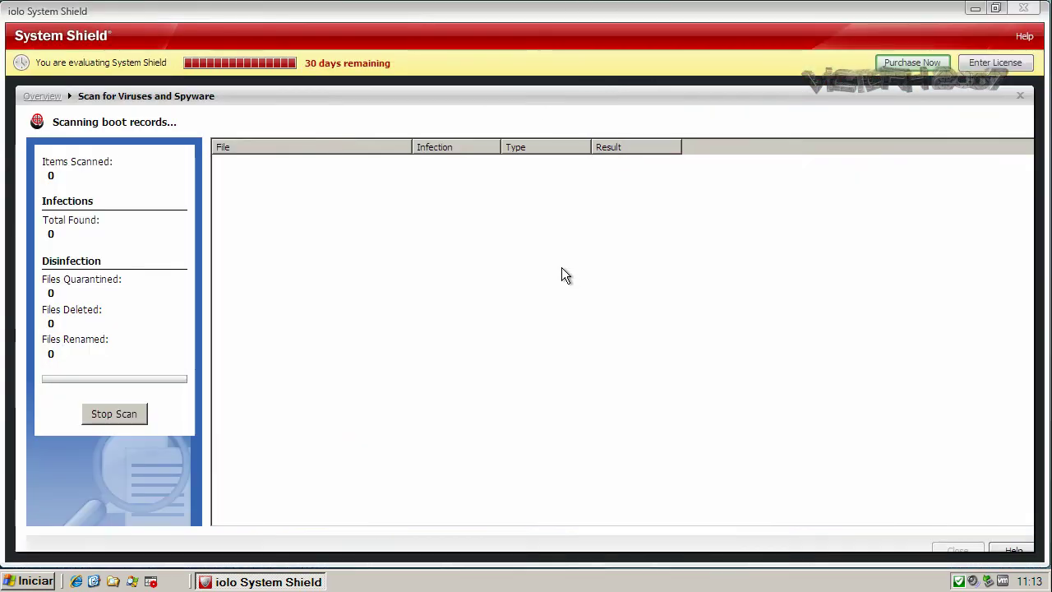
pyautogui.click(995, 8)
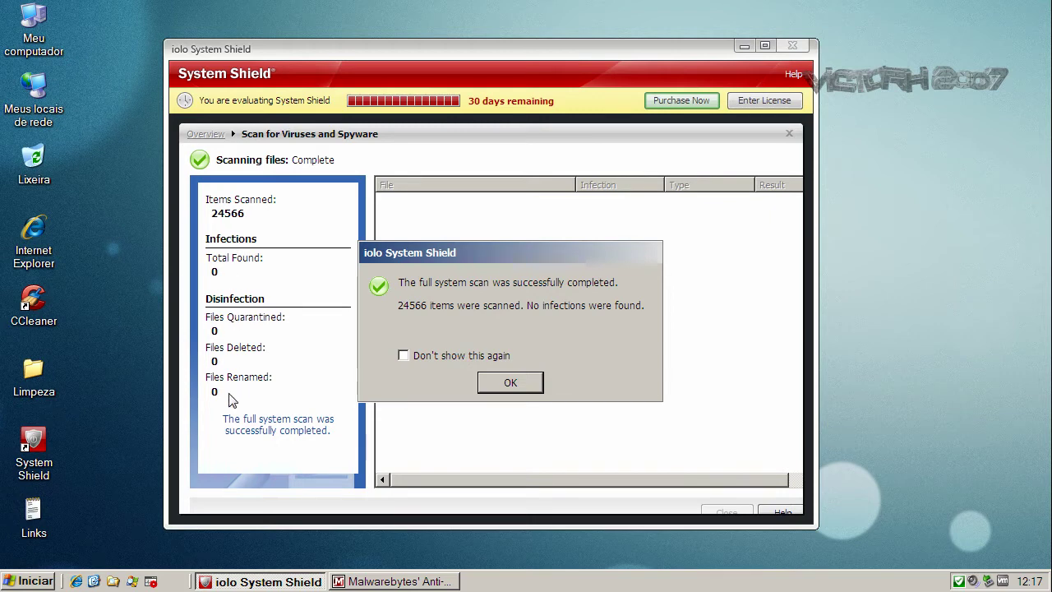
pyautogui.click(510, 383)
pyautogui.click(803, 47)
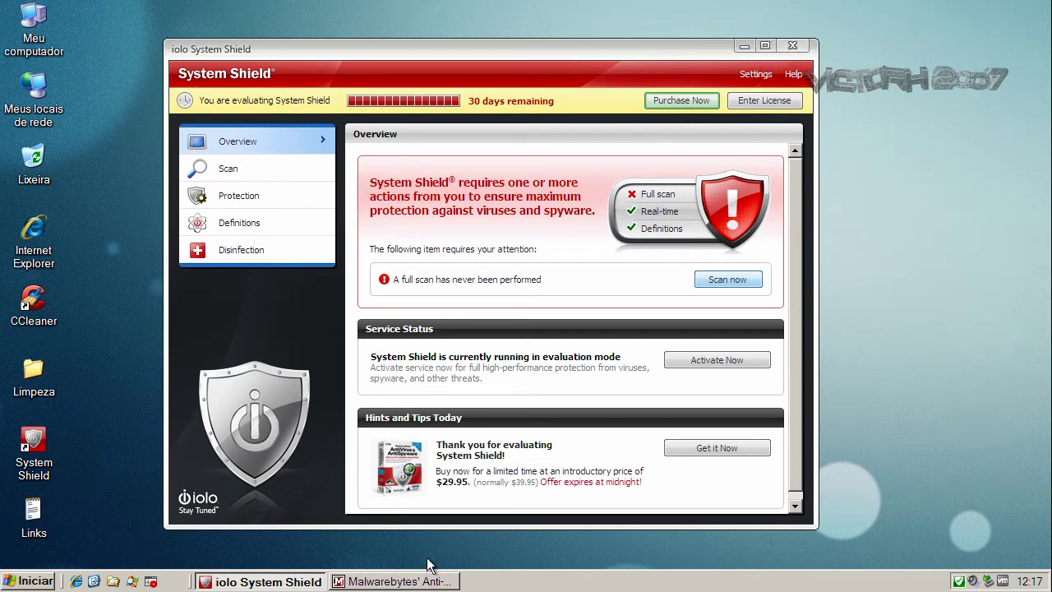
# Step: Switch to Malwarebytes' Anti-Malware, check for database updates, and dismiss the update message
pyautogui.click(418, 582)
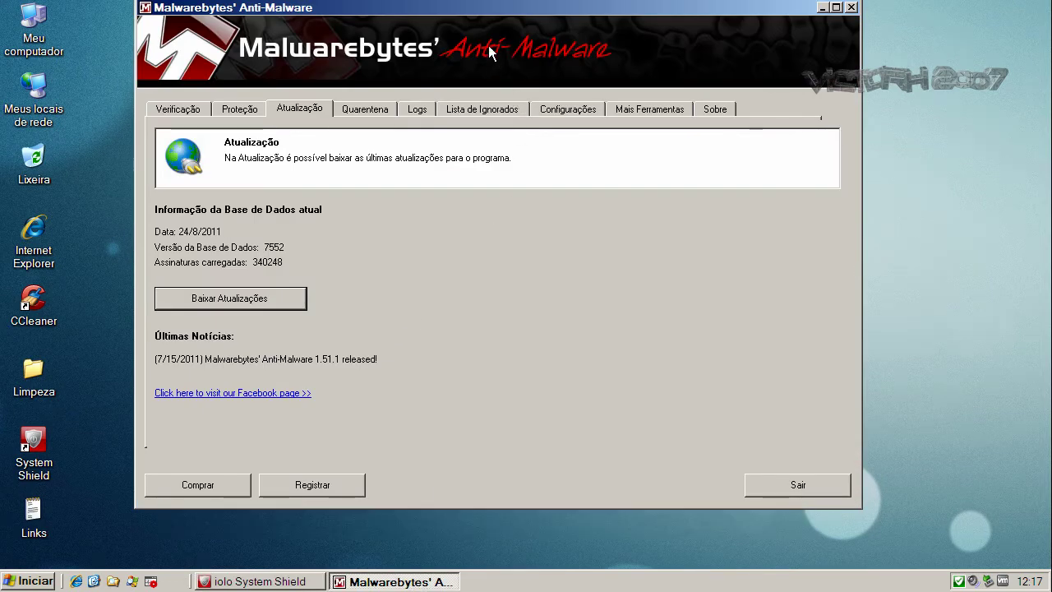
pyautogui.moveTo(482, 8); pyautogui.dragTo(488, 36)
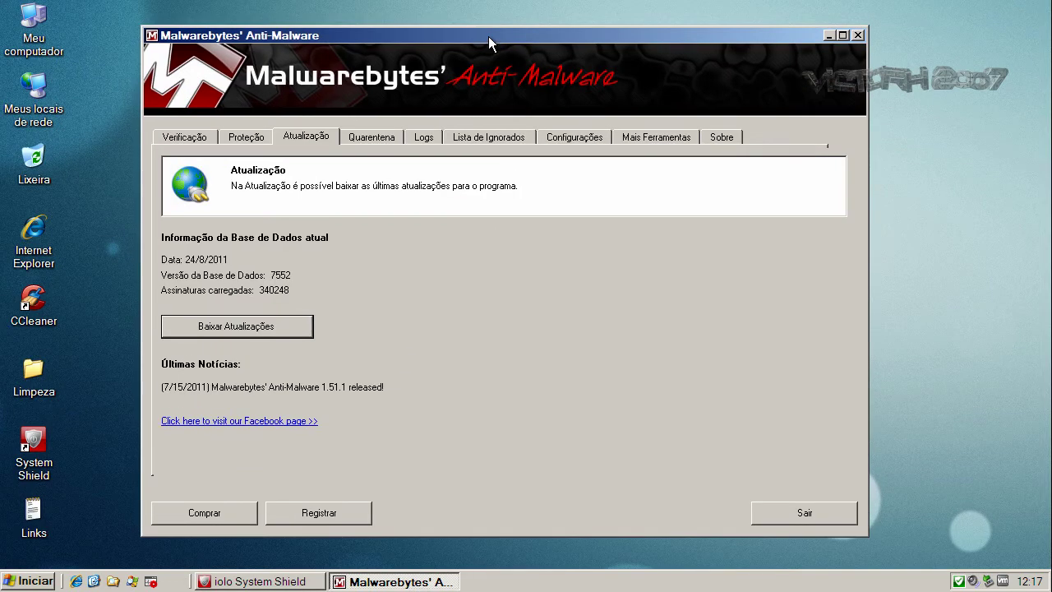
pyautogui.click(255, 327)
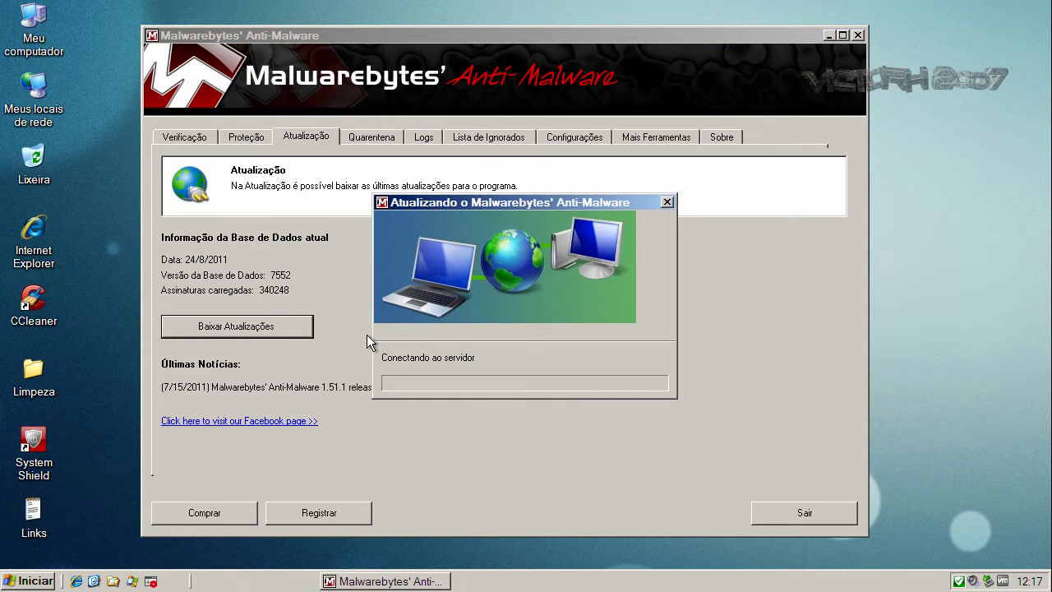
pyautogui.click(520, 334)
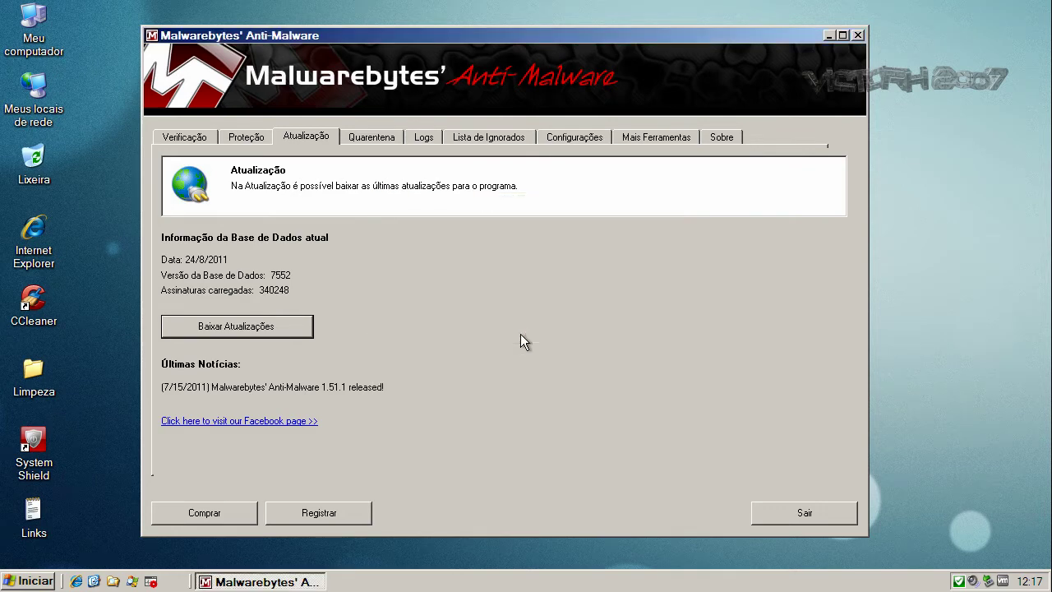
# Step: Run a quick scan (Verificação Rápida) and open the list of scan results
pyautogui.click(186, 139)
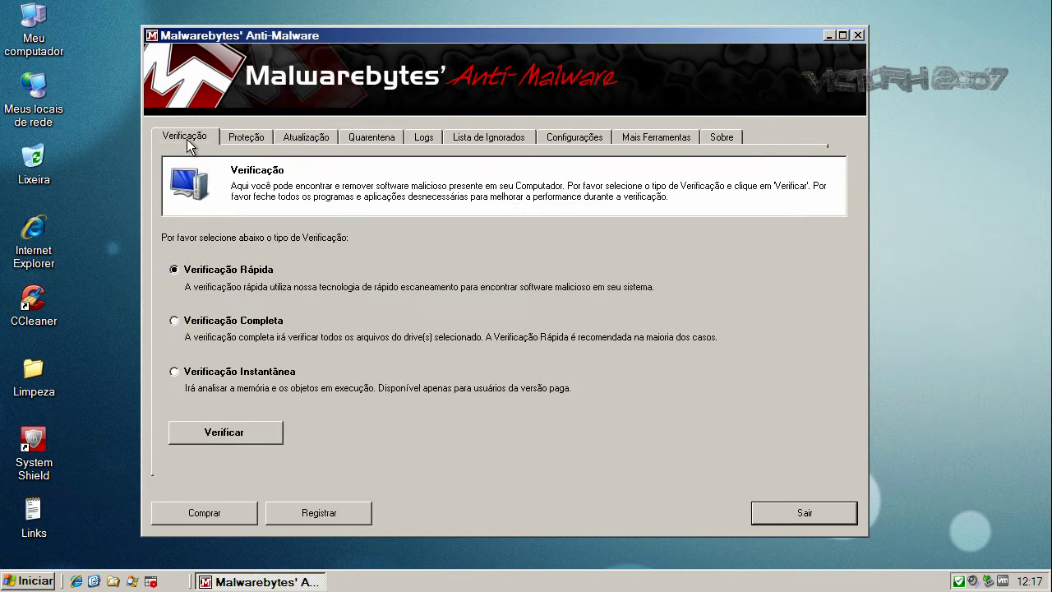
pyautogui.click(257, 438)
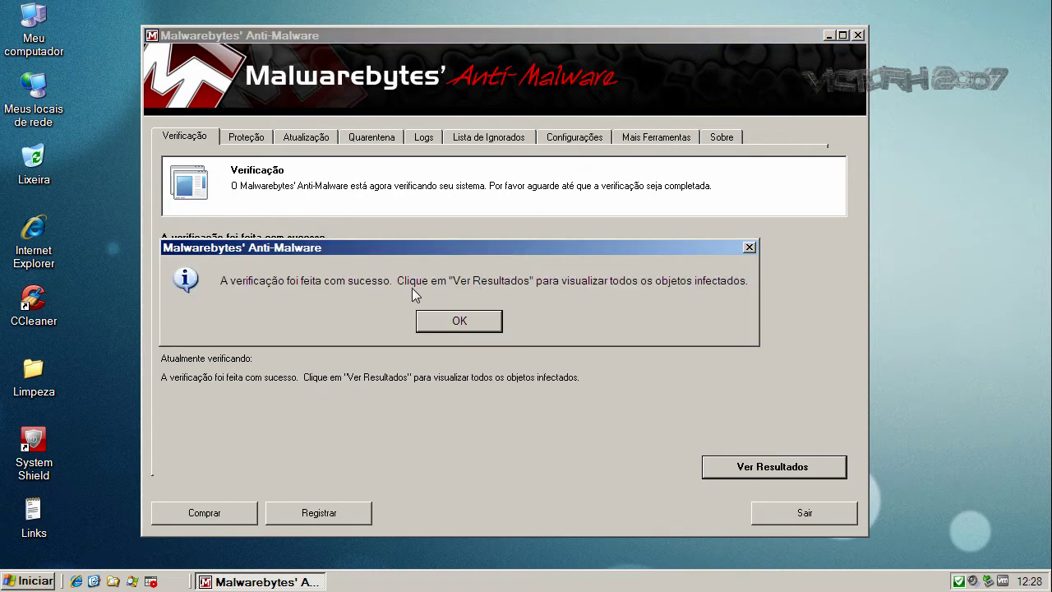
pyautogui.click(450, 322)
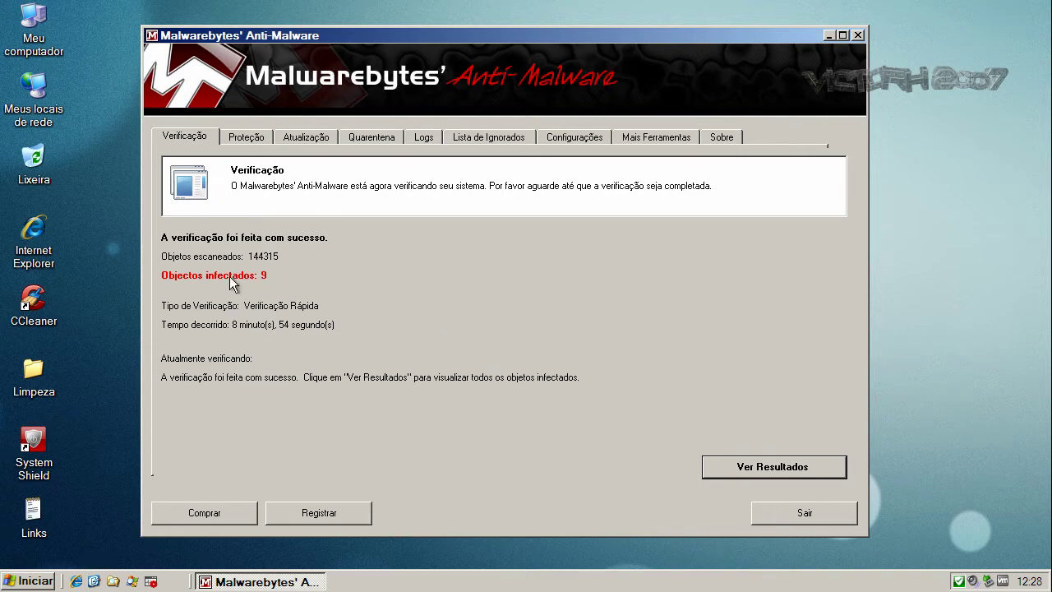
pyautogui.click(776, 465)
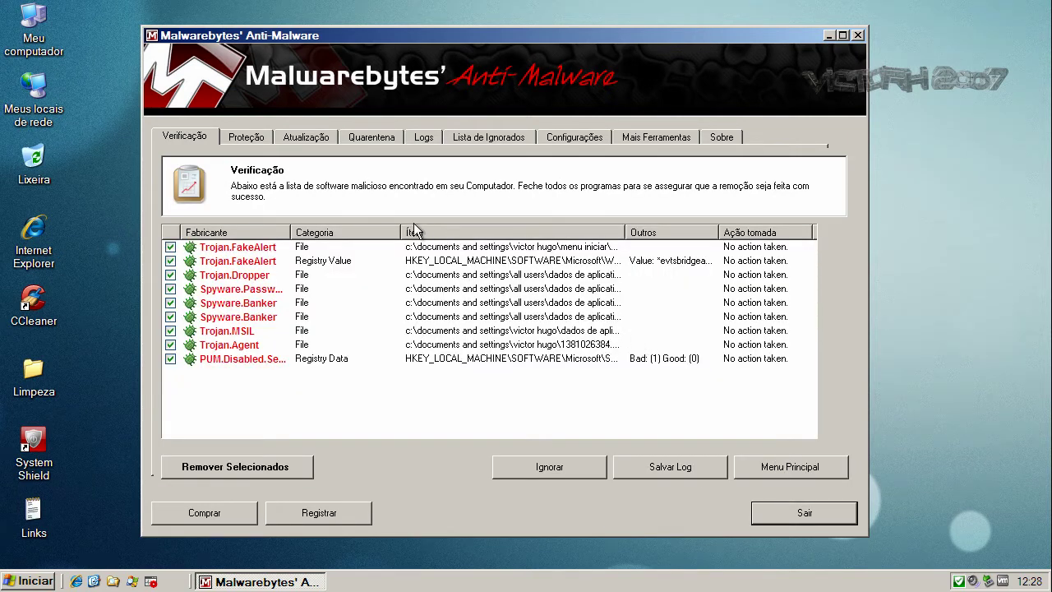
# Step: Widen the Fabricante and Categoria columns and examine the detected items from Trojan.FakeAlert down to PUM.Disabled.SecurityCenter
pyautogui.moveTo(290, 233); pyautogui.dragTo(357, 232)
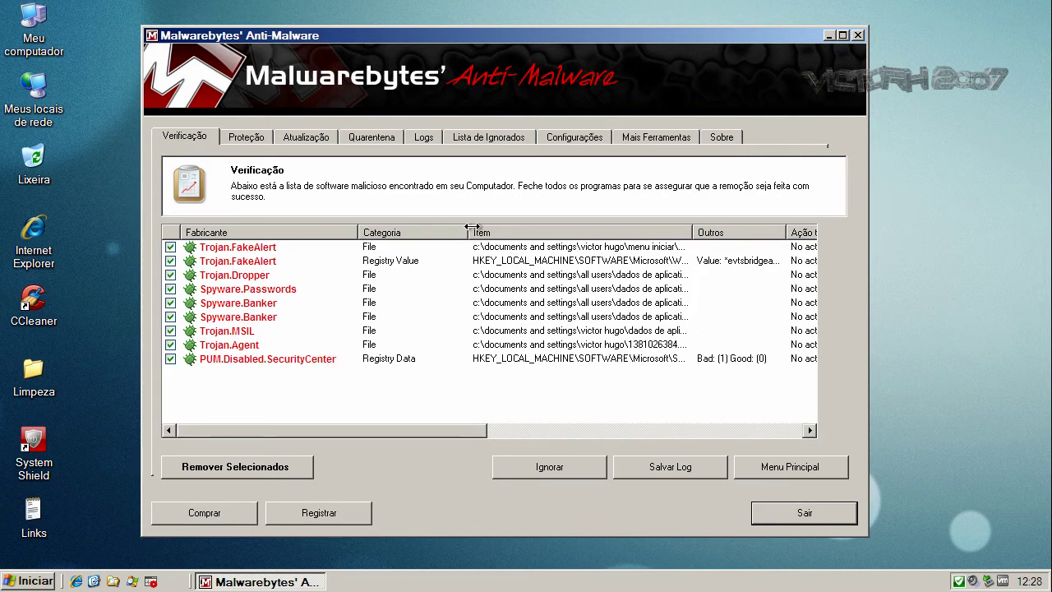
pyautogui.moveTo(468, 232); pyautogui.dragTo(540, 235)
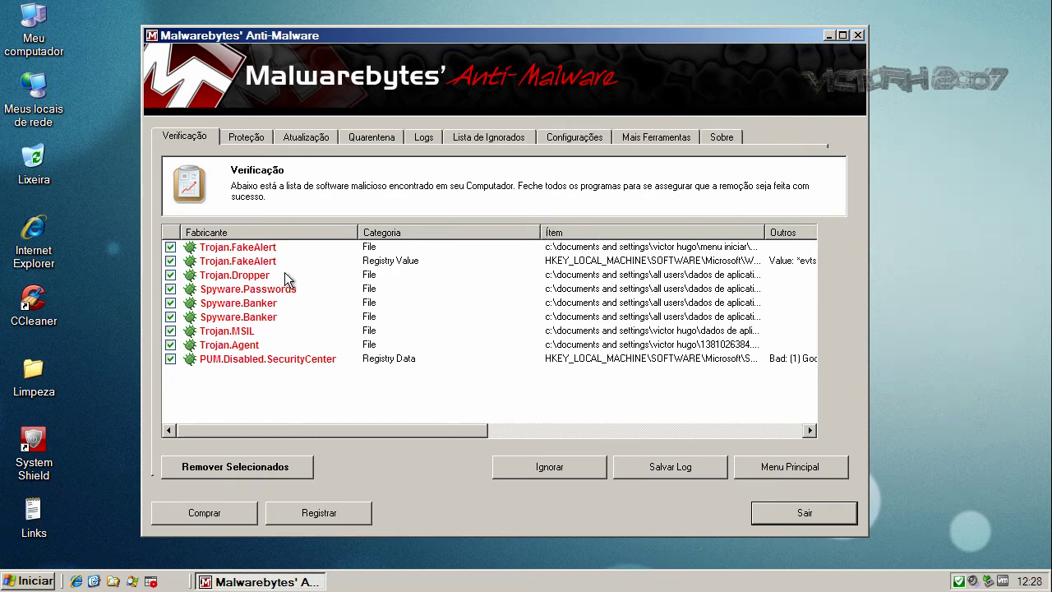
pyautogui.click(241, 250)
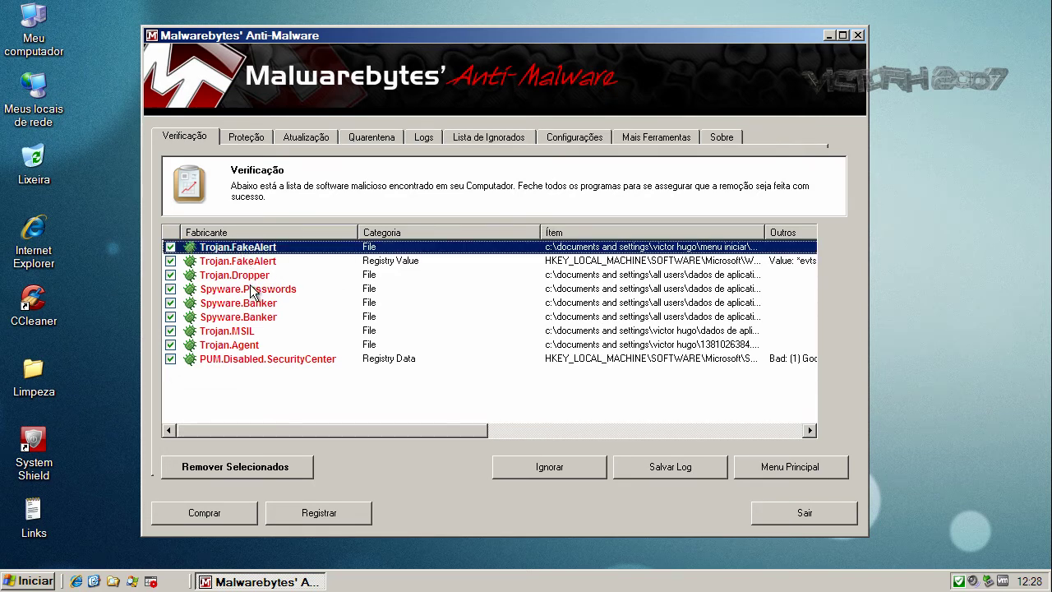
pyautogui.click(251, 278)
pyautogui.click(265, 293)
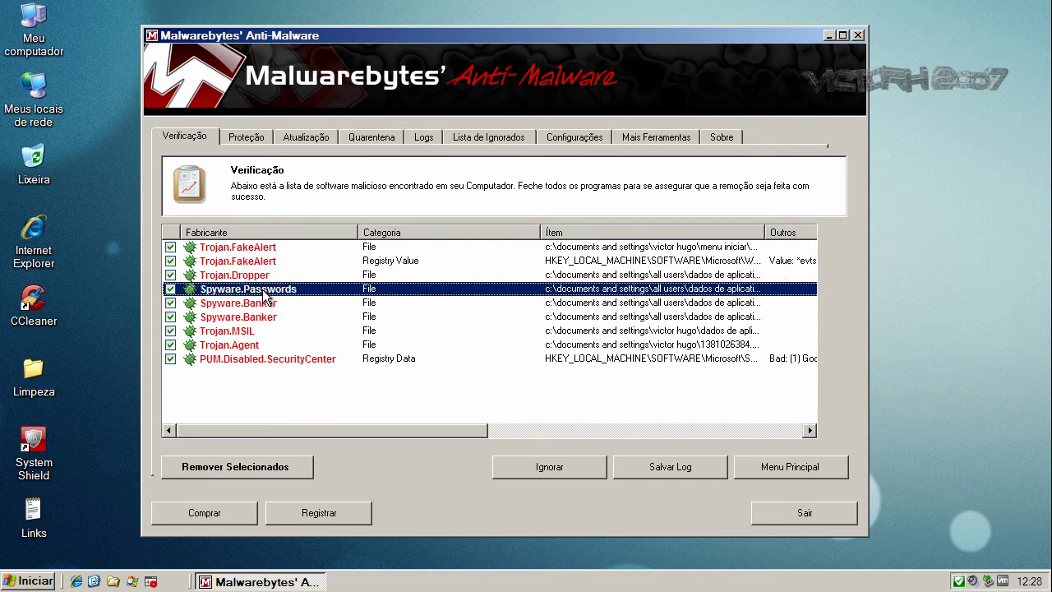
pyautogui.click(266, 306)
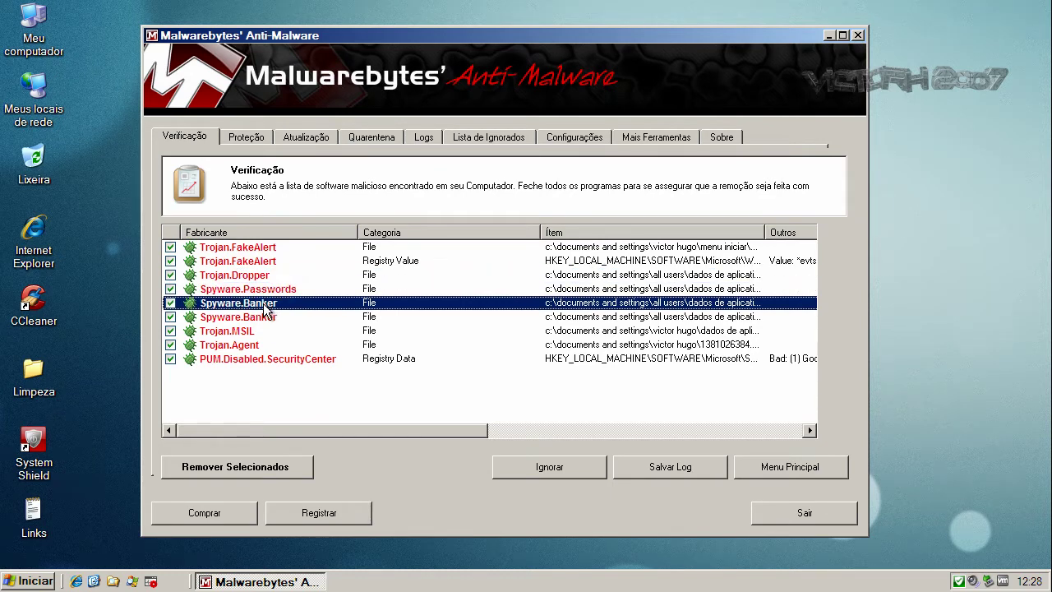
pyautogui.click(264, 319)
pyautogui.click(262, 328)
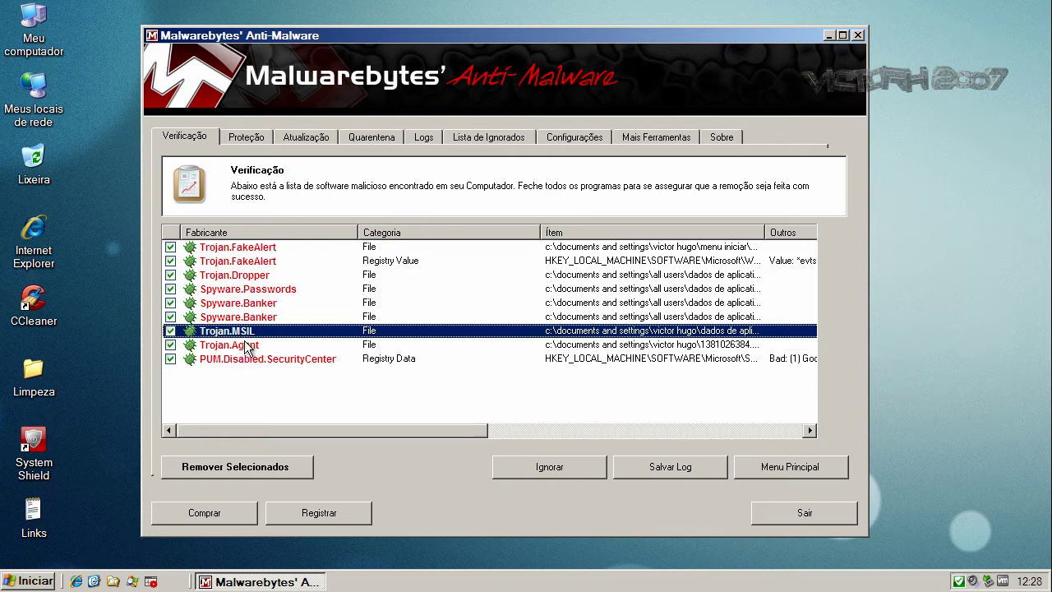
pyautogui.click(247, 348)
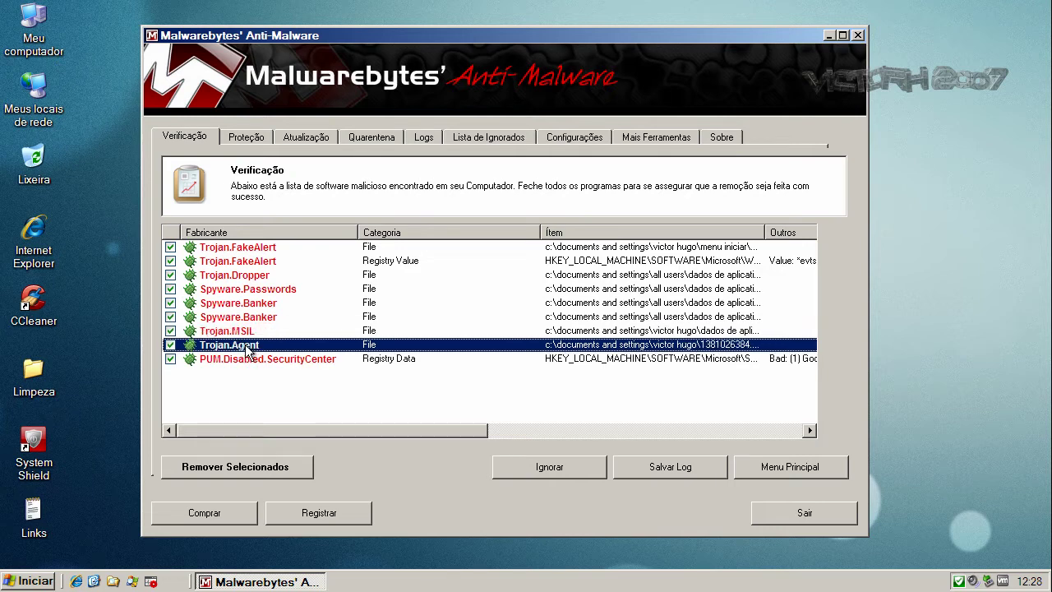
pyautogui.click(249, 333)
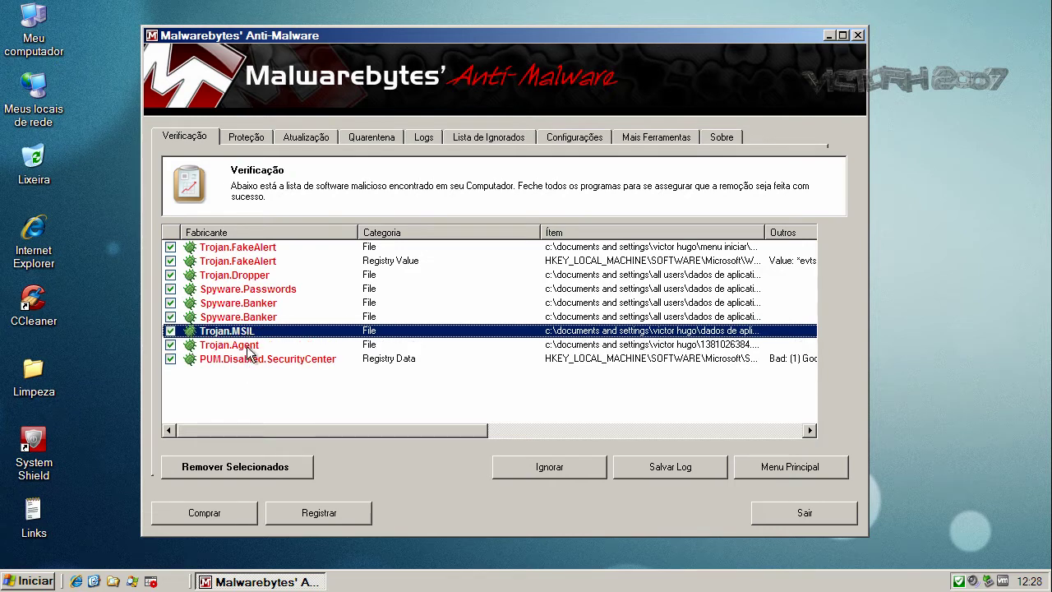
pyautogui.click(246, 347)
pyautogui.click(249, 362)
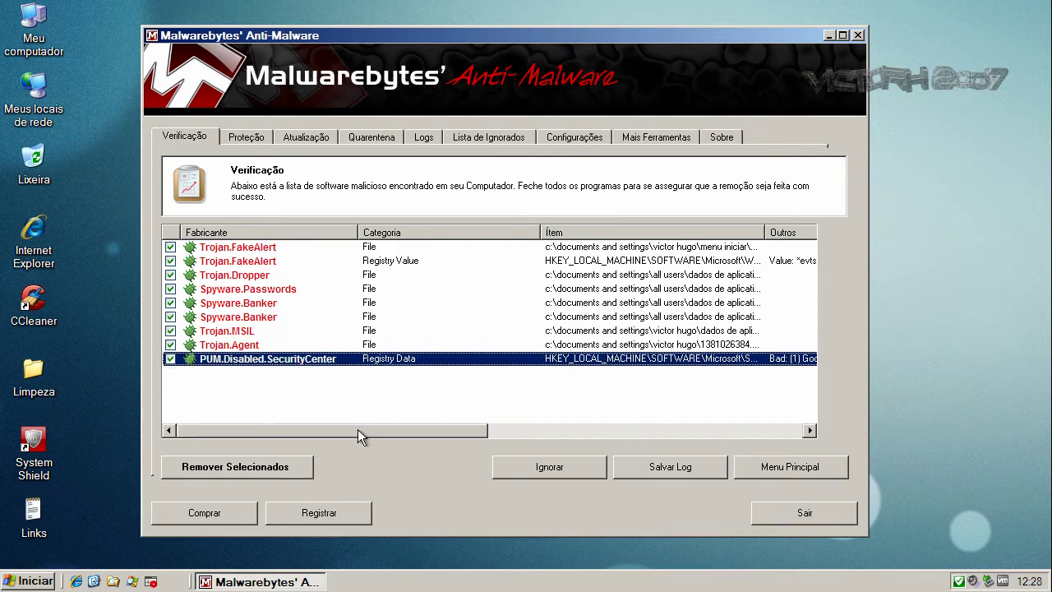
# Step: Remove all checked detections and highlight the infected memory processes count in the resulting scan log
pyautogui.click(258, 466)
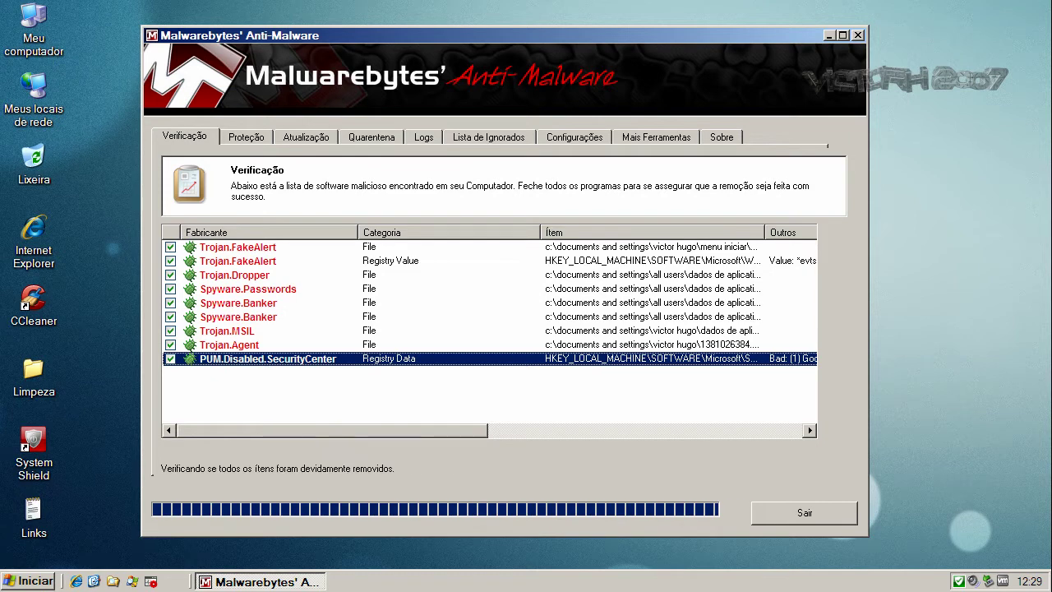
pyautogui.press('n')
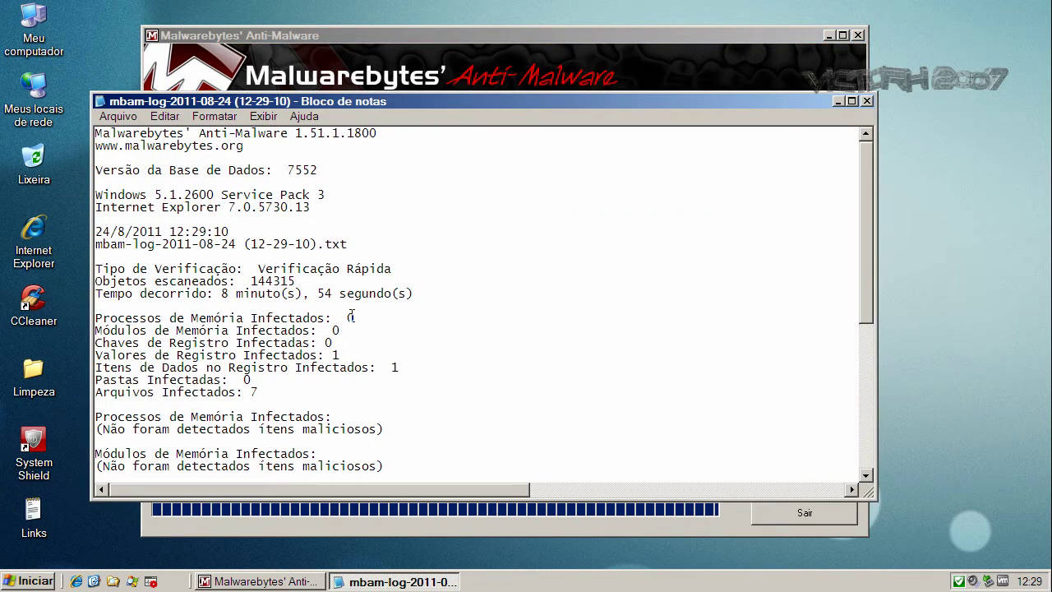
pyautogui.moveTo(346, 316); pyautogui.dragTo(374, 316)
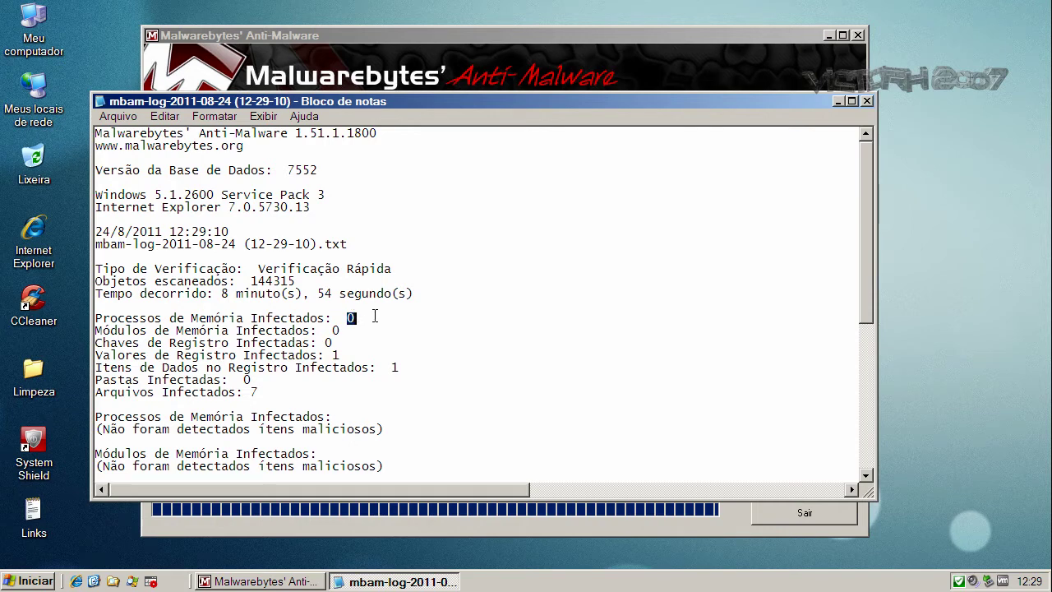
# Step: Close the scan log and exit Malwarebytes' Anti-Malware
pyautogui.click(867, 101)
pyautogui.click(560, 340)
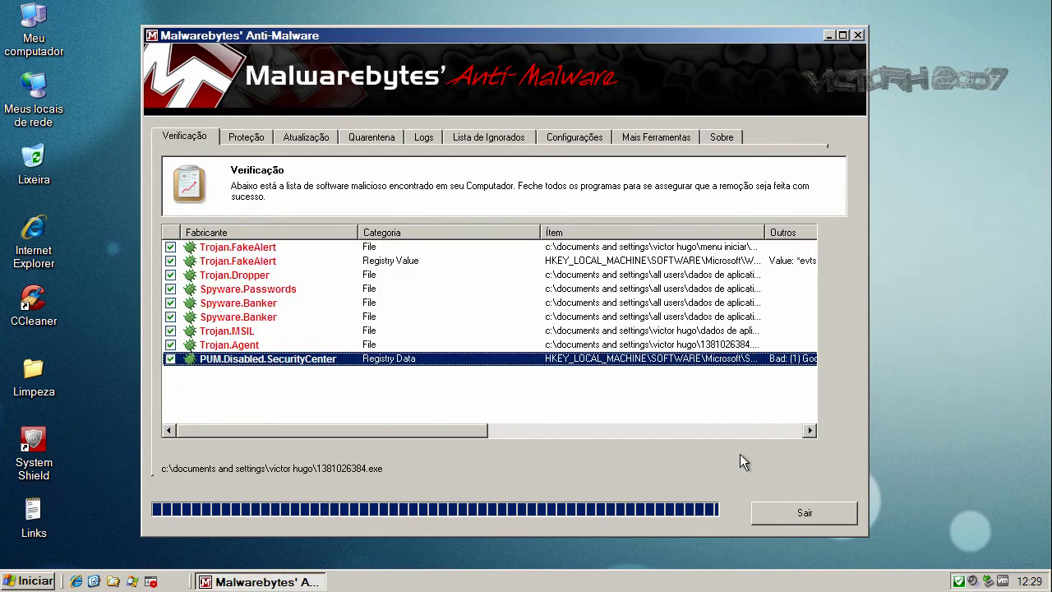
pyautogui.click(777, 516)
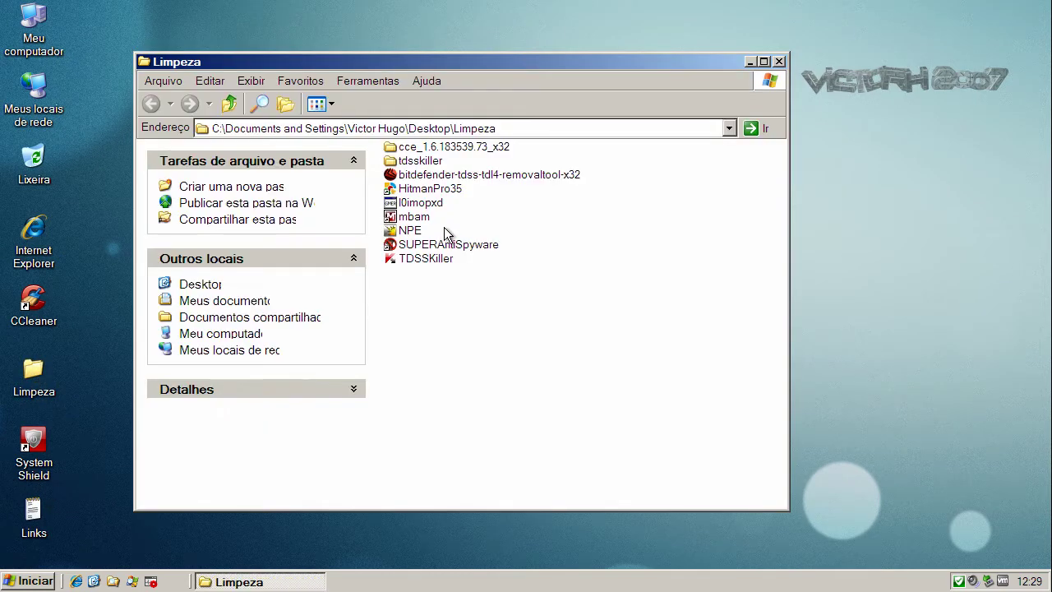
# Step: Launch HitmanPro35 from the Limpeza folder, declining to send the error report and starting the program again
pyautogui.click(421, 190)
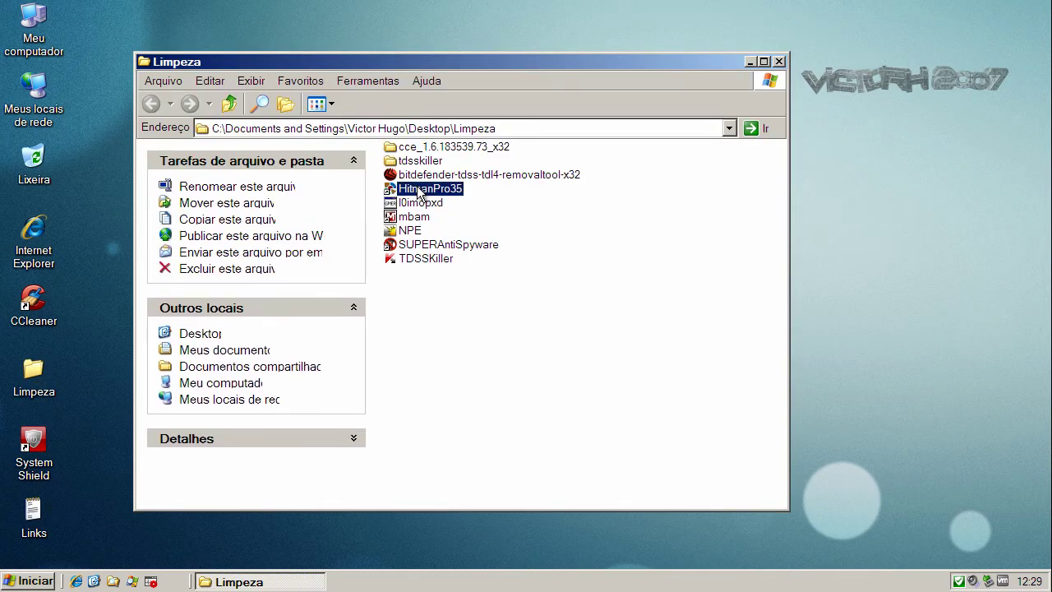
pyautogui.click(779, 63)
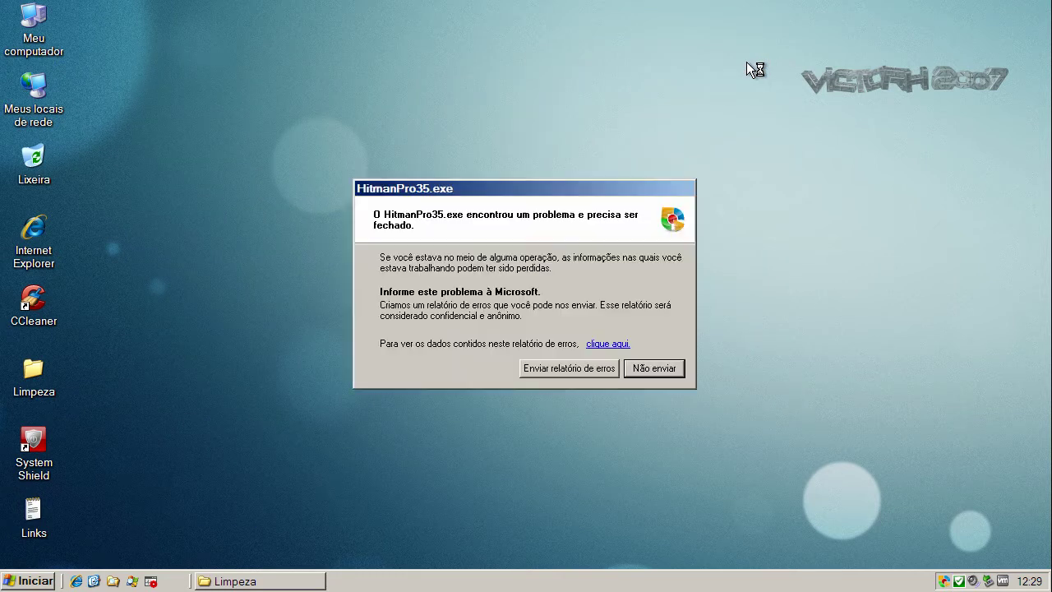
pyautogui.click(651, 366)
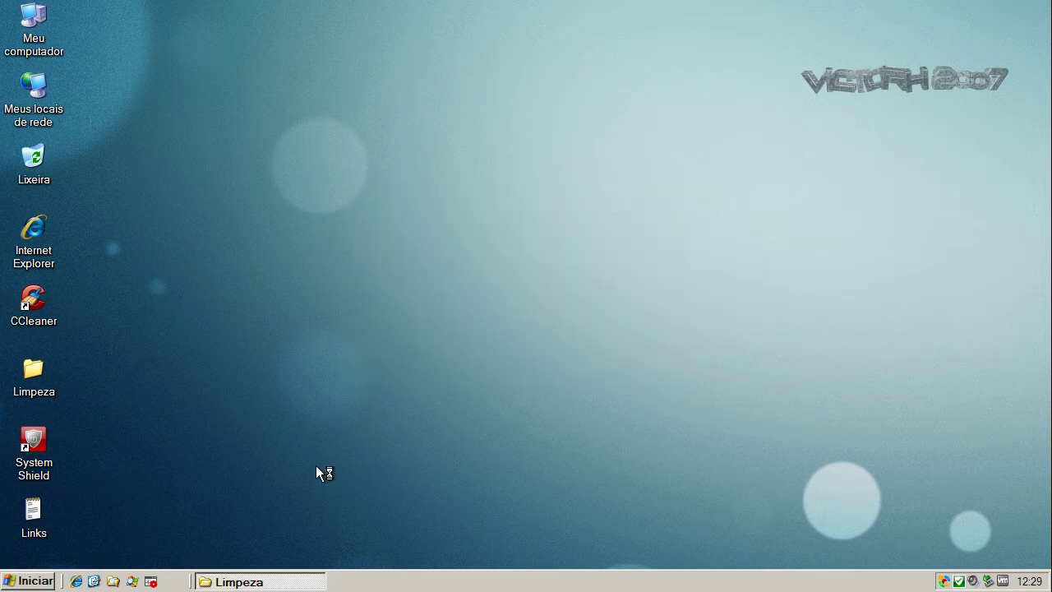
pyautogui.click(286, 582)
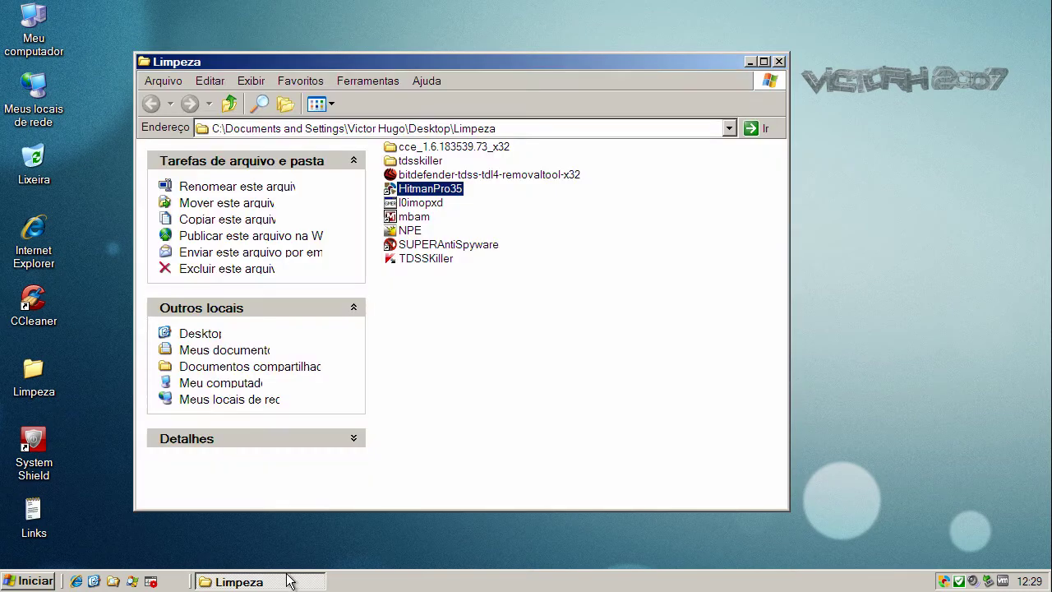
pyautogui.doubleClick(436, 191)
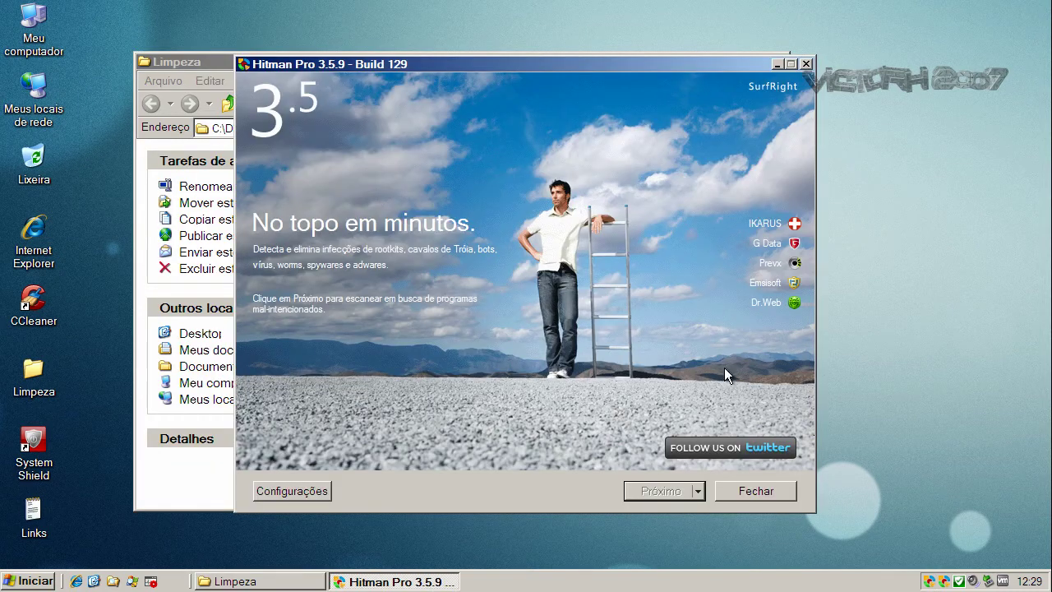
# Step: Minimize the Limpeza folder, scan the computer with Hitman Pro, and close it once the scan results are shown
pyautogui.click(156, 64)
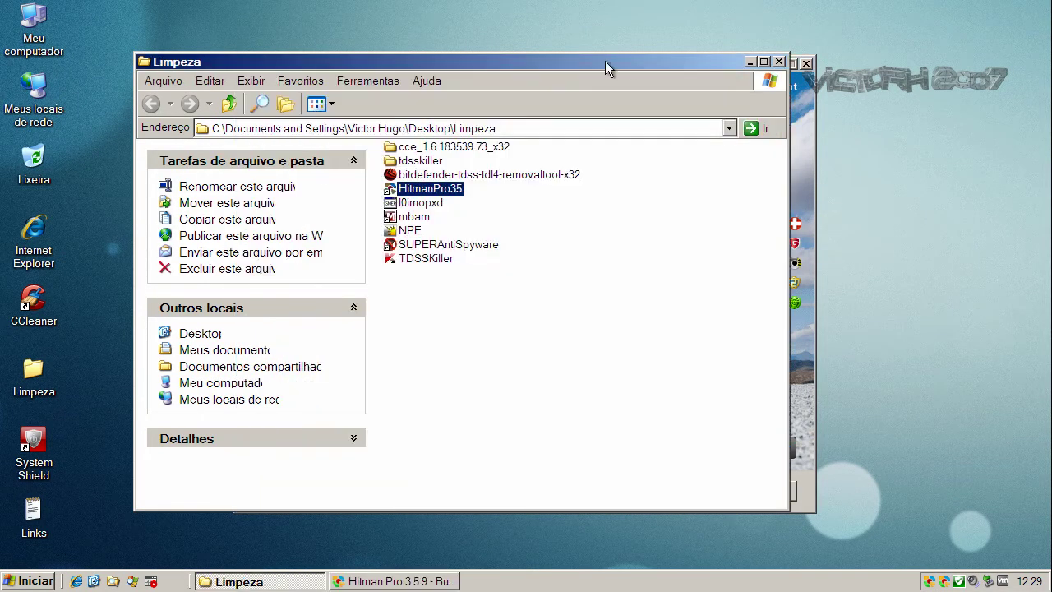
pyautogui.click(750, 62)
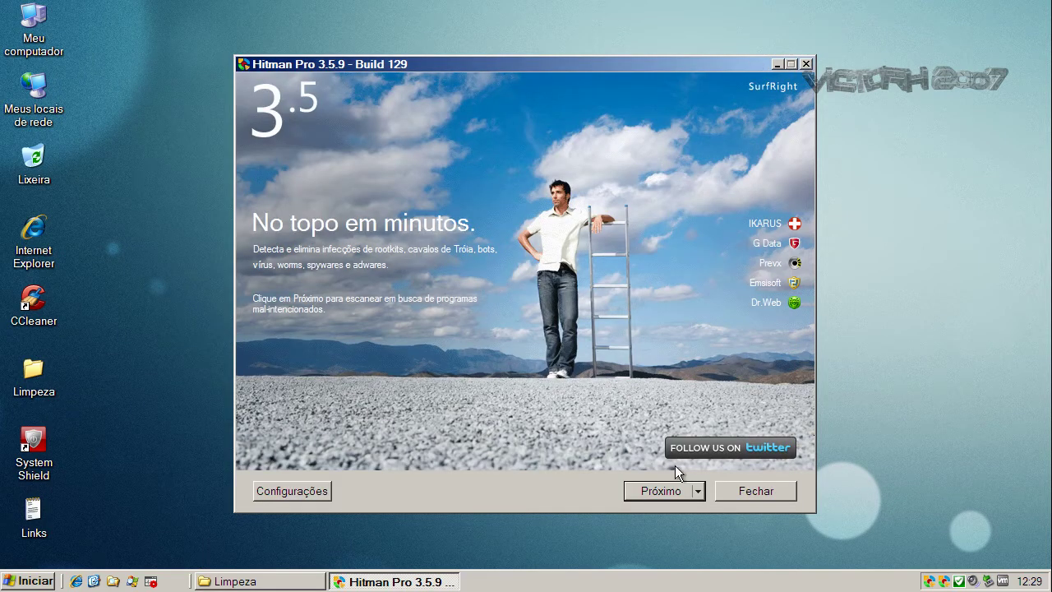
pyautogui.click(658, 492)
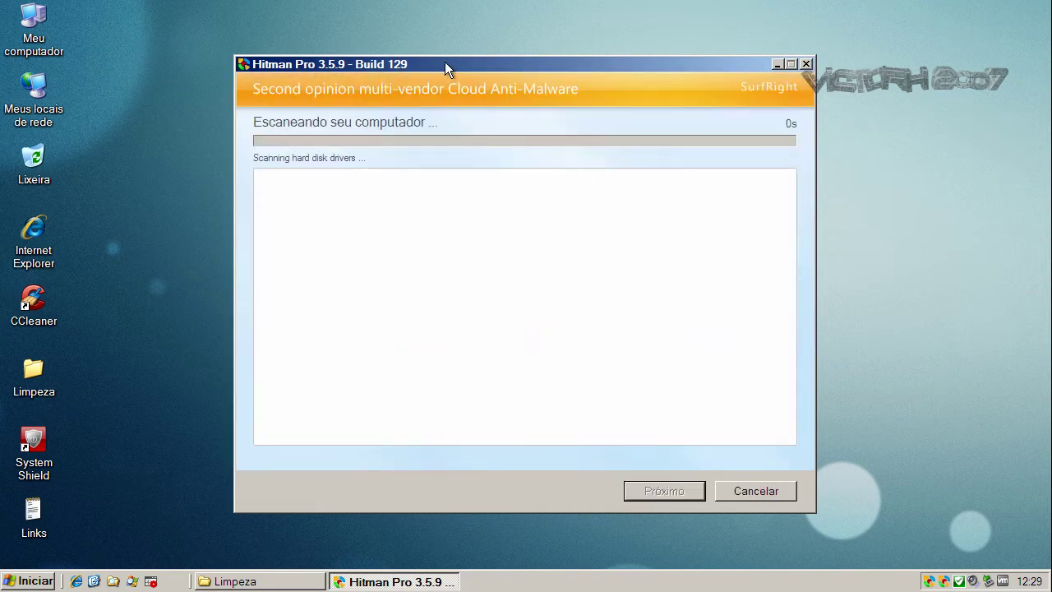
pyautogui.moveTo(444, 62); pyautogui.dragTo(334, 63)
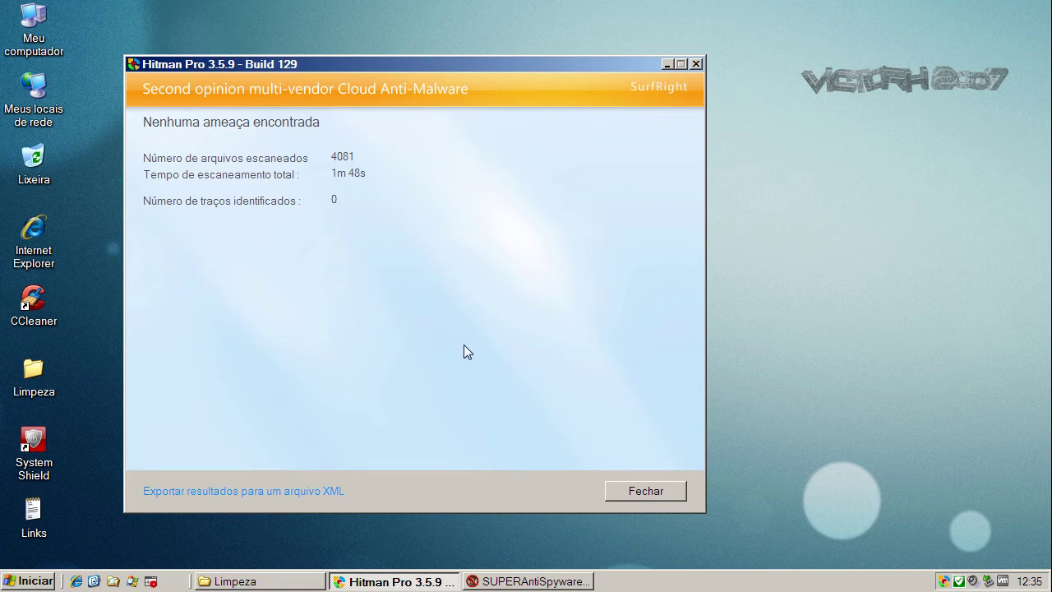
pyautogui.click(640, 491)
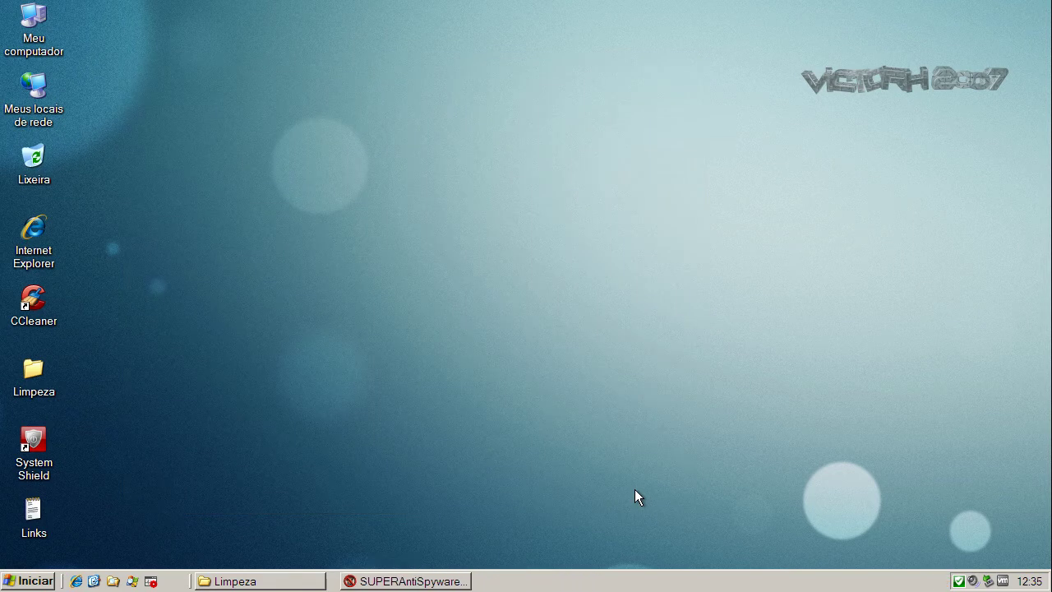
# Step: Switch to SUPERAntiSpyware Free Edition and check for database updates
pyautogui.click(413, 582)
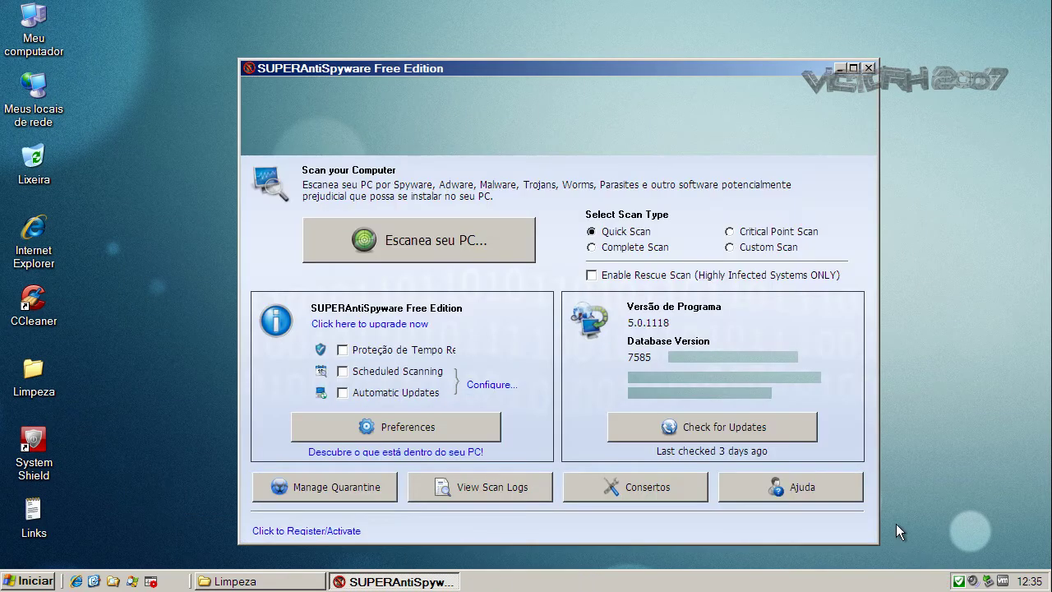
pyautogui.click(775, 427)
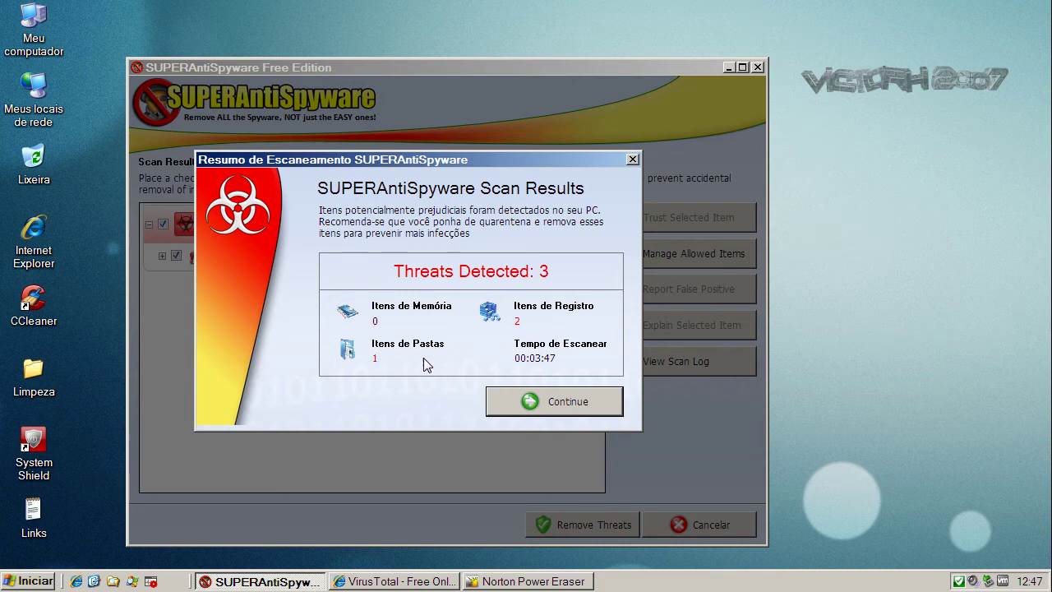
# Step: Continue past the scan summary, remove the Trojan.Agent/Gen-FraudWare items, and reboot the computer immediately
pyautogui.click(543, 403)
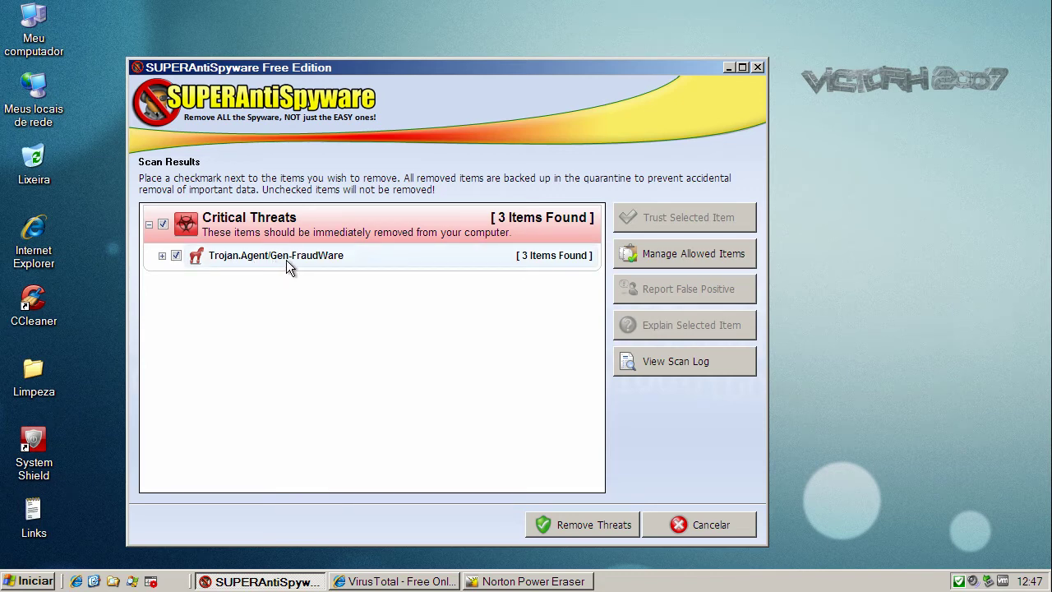
pyautogui.click(615, 529)
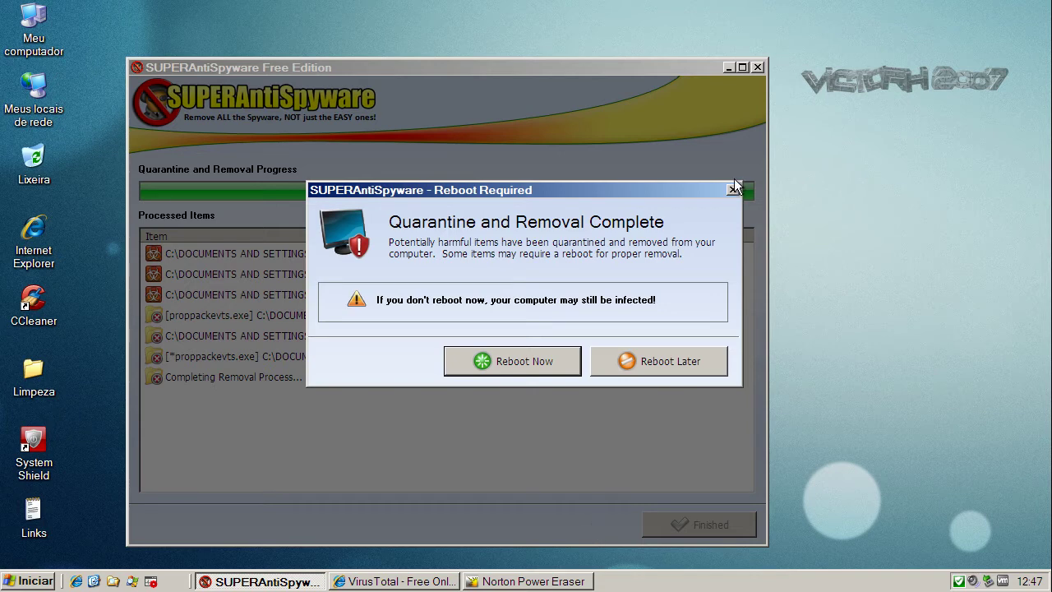
pyautogui.click(525, 362)
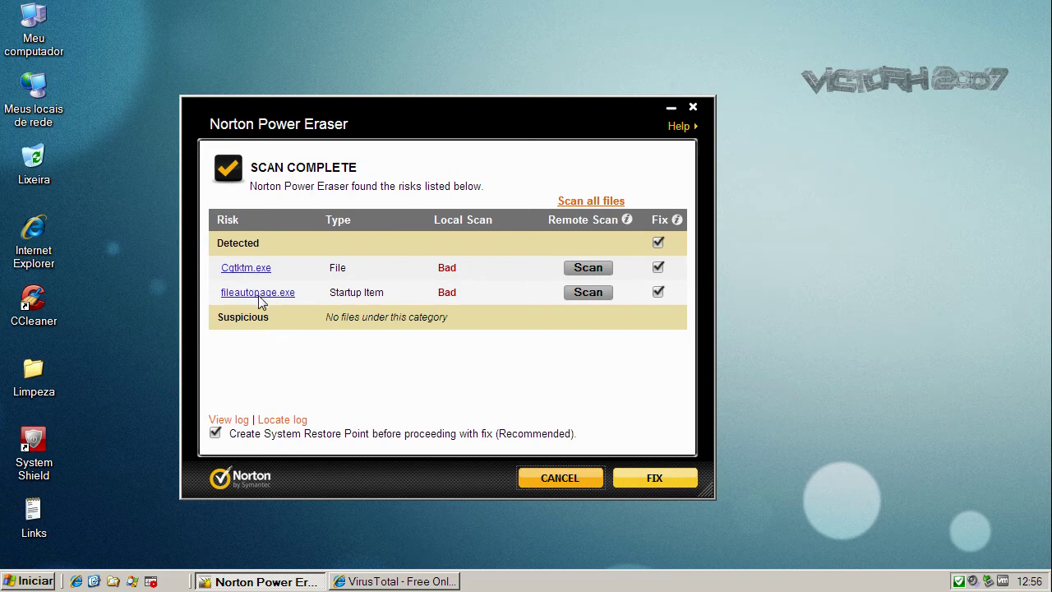
# Step: Examine the VirusTotal report for Cqtktm.exe in the browser, highlighting the file name and the K7AntiVirus and Kaspersky results
pyautogui.click(402, 582)
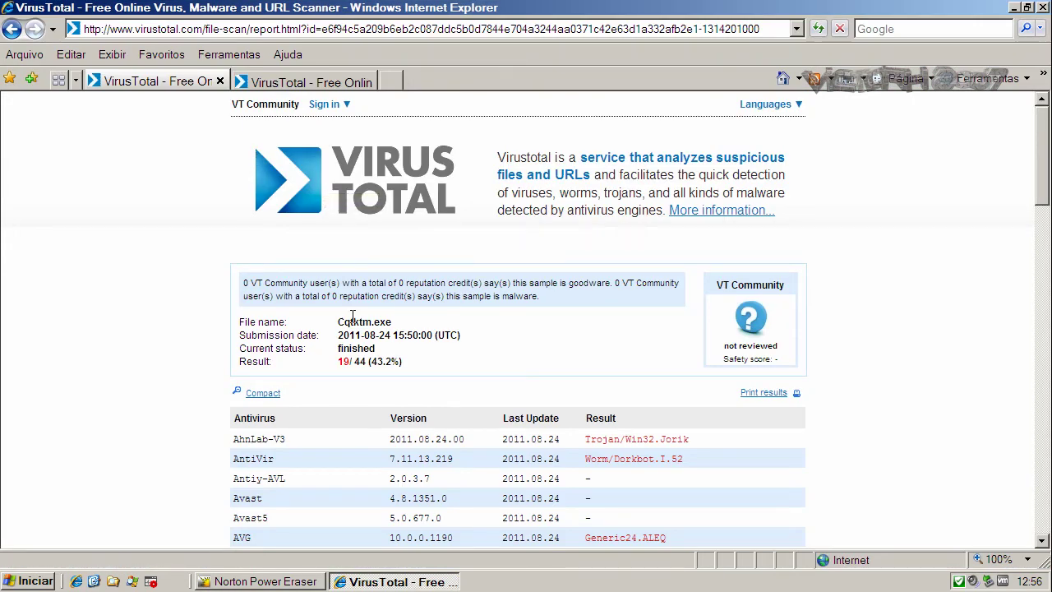
pyautogui.moveTo(1042, 201); pyautogui.dragTo(1045, 226)
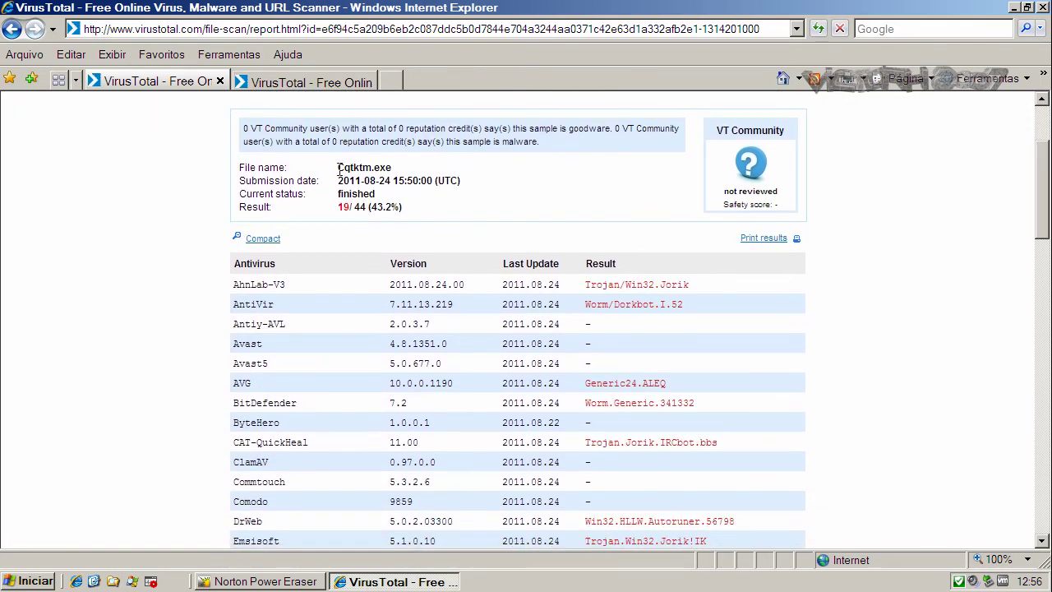
pyautogui.moveTo(339, 168); pyautogui.dragTo(400, 168)
pyautogui.moveTo(1049, 185); pyautogui.dragTo(1048, 258)
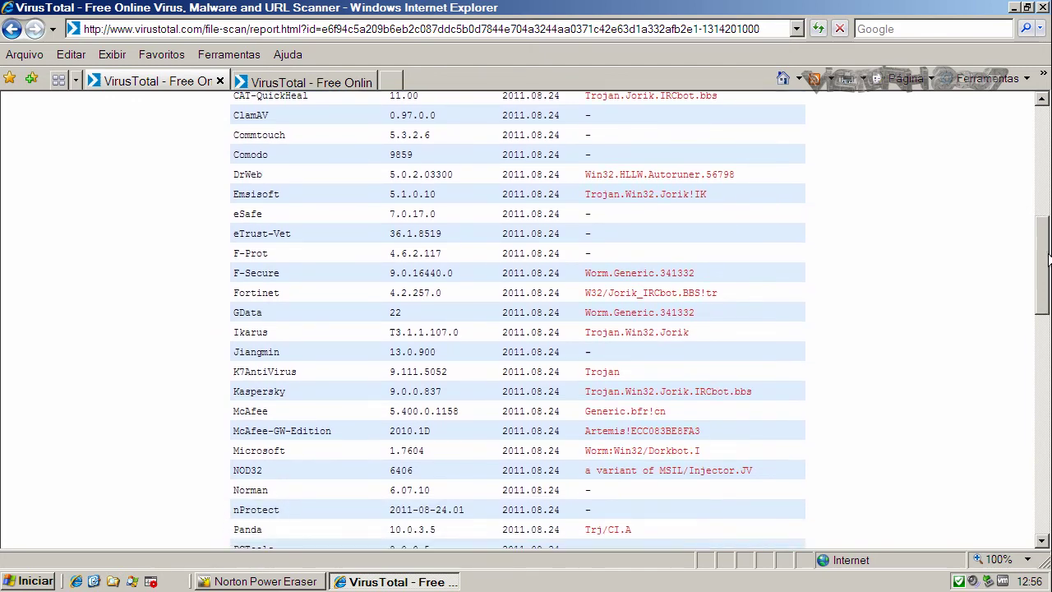
pyautogui.moveTo(585, 363); pyautogui.dragTo(609, 365)
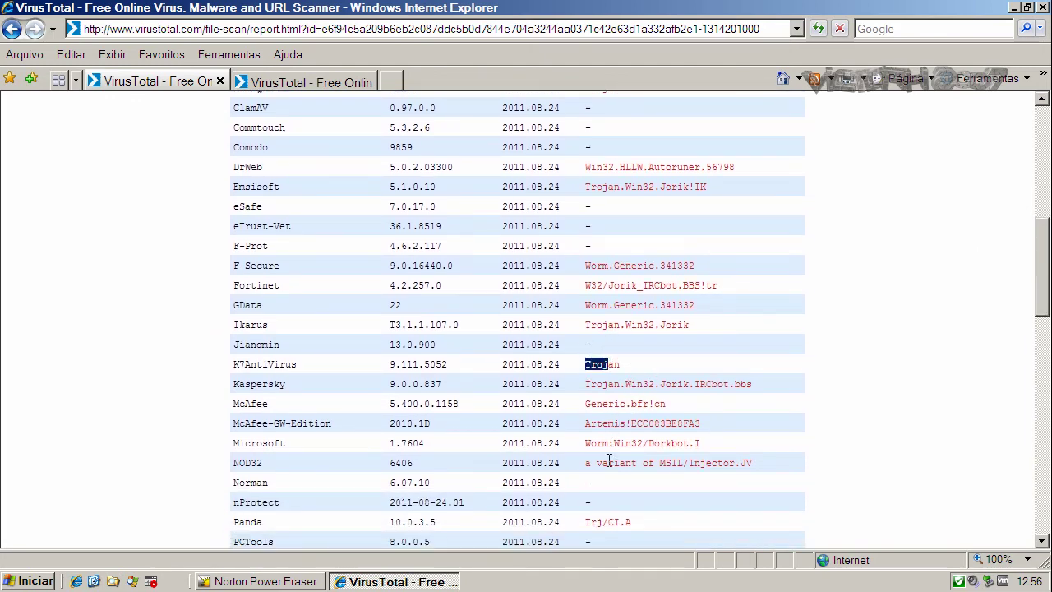
pyautogui.scroll(-2, 599, 446)
pyautogui.scroll(-2, 598, 448)
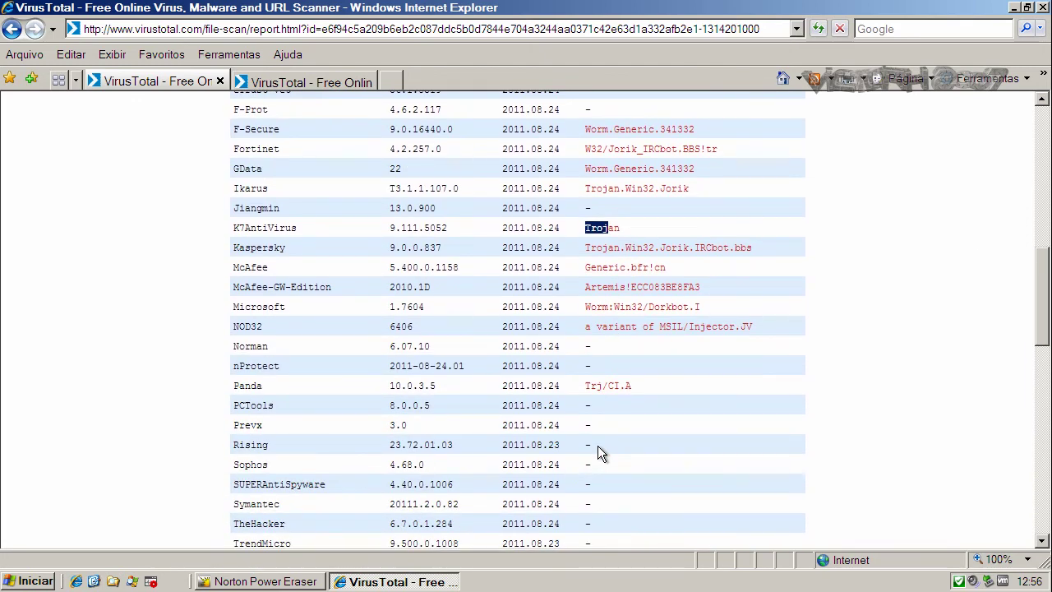
pyautogui.scroll(2, 597, 445)
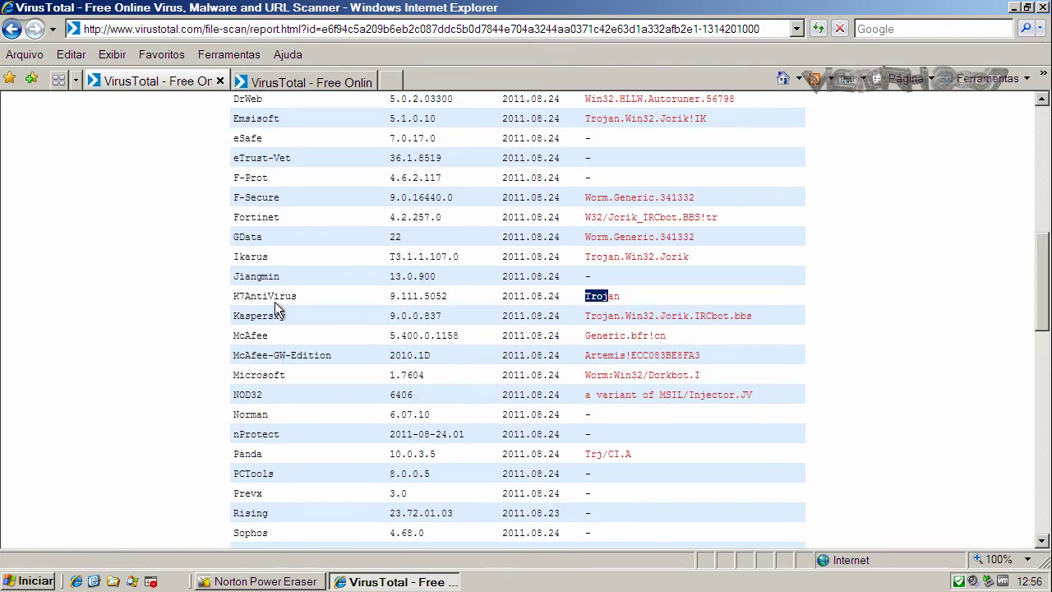
pyautogui.doubleClick(250, 315)
pyautogui.moveTo(585, 316); pyautogui.dragTo(729, 317)
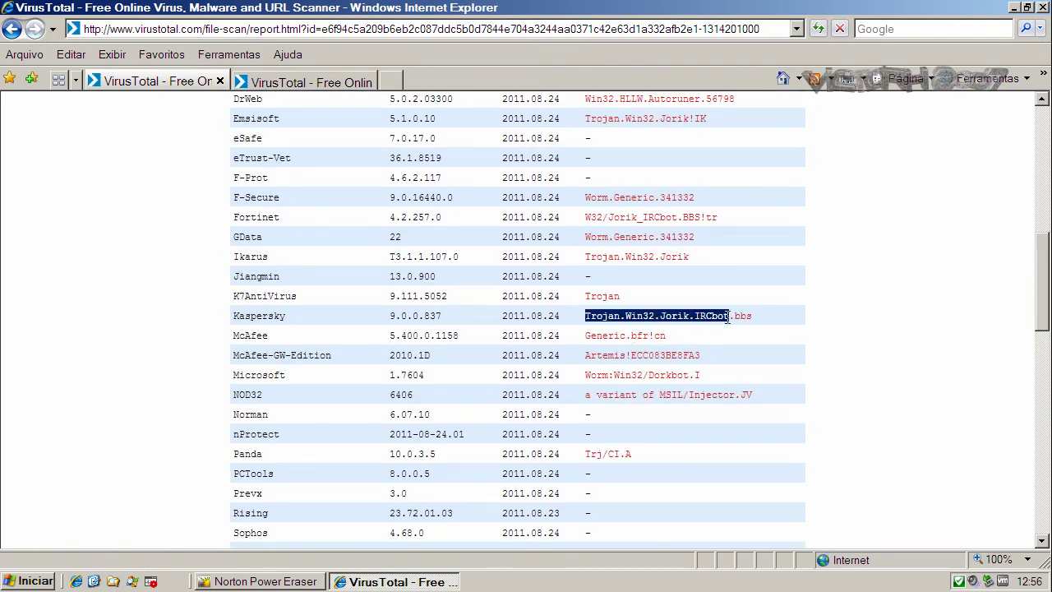
pyautogui.moveTo(1042, 290); pyautogui.dragTo(1040, 162)
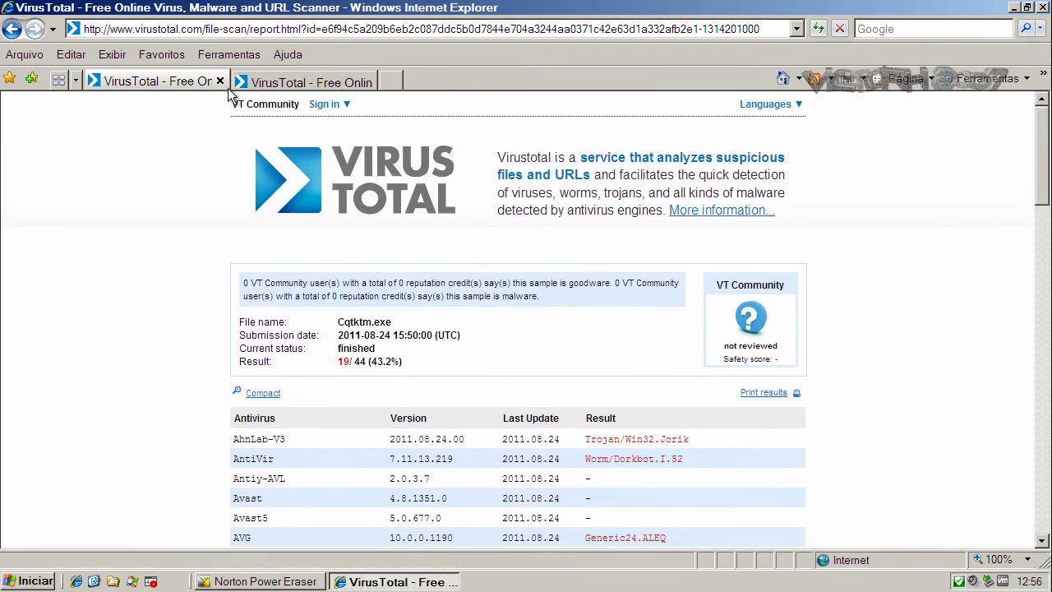
# Step: Examine the VirusTotal report for fileautopage.exe, highlighting the file name and individual antivirus results, including AntiVir's
pyautogui.click(276, 86)
pyautogui.moveTo(338, 322); pyautogui.dragTo(426, 319)
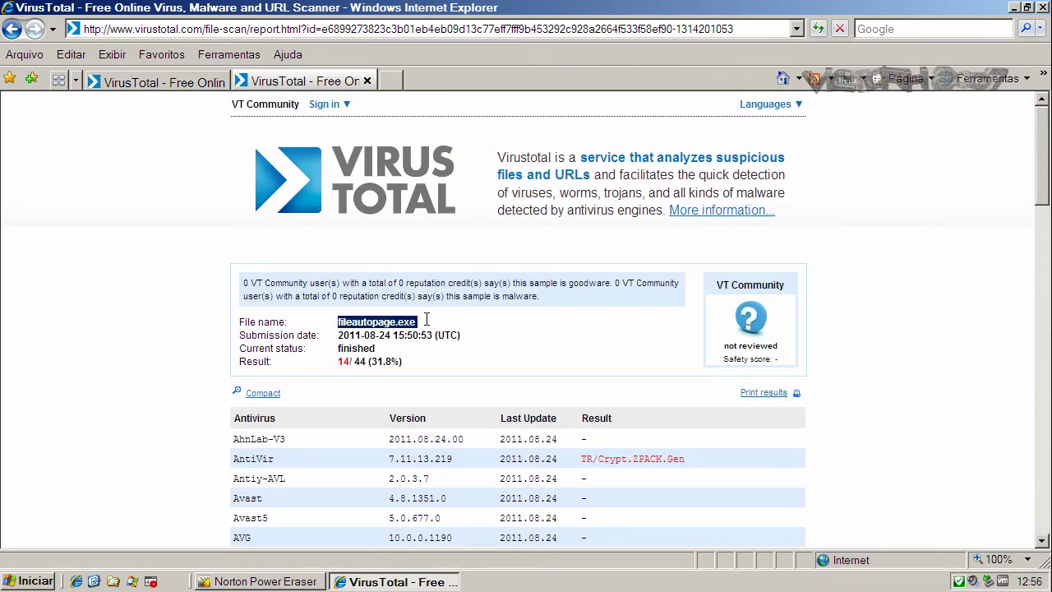
pyautogui.moveTo(1043, 164); pyautogui.dragTo(1042, 289)
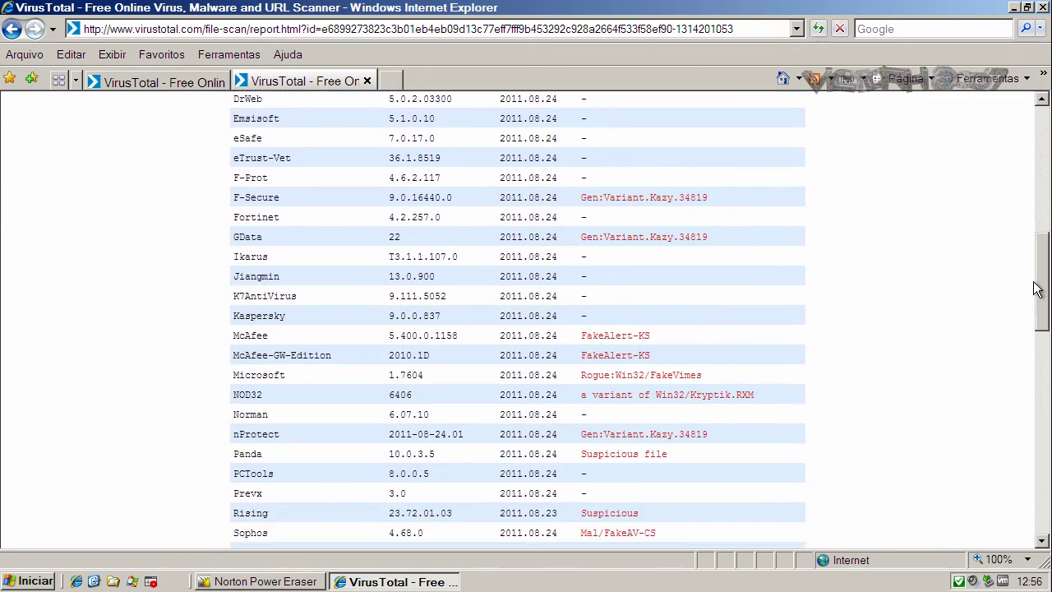
pyautogui.scroll(-3, 568, 481)
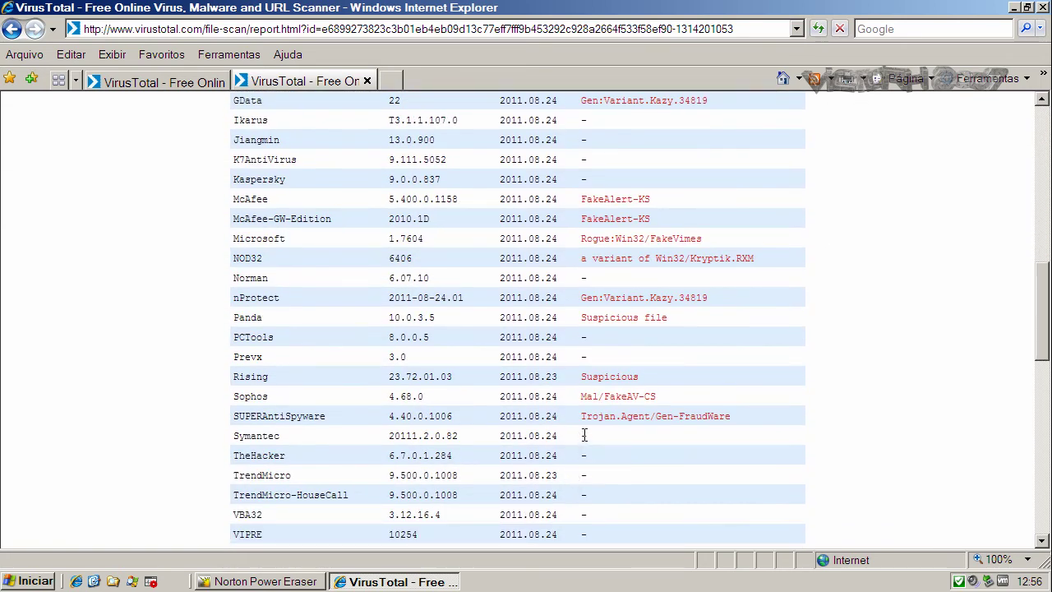
pyautogui.moveTo(574, 405); pyautogui.dragTo(655, 405)
pyautogui.moveTo(740, 413); pyautogui.dragTo(611, 410)
pyautogui.click(715, 413)
pyautogui.moveTo(1042, 322); pyautogui.dragTo(1043, 163)
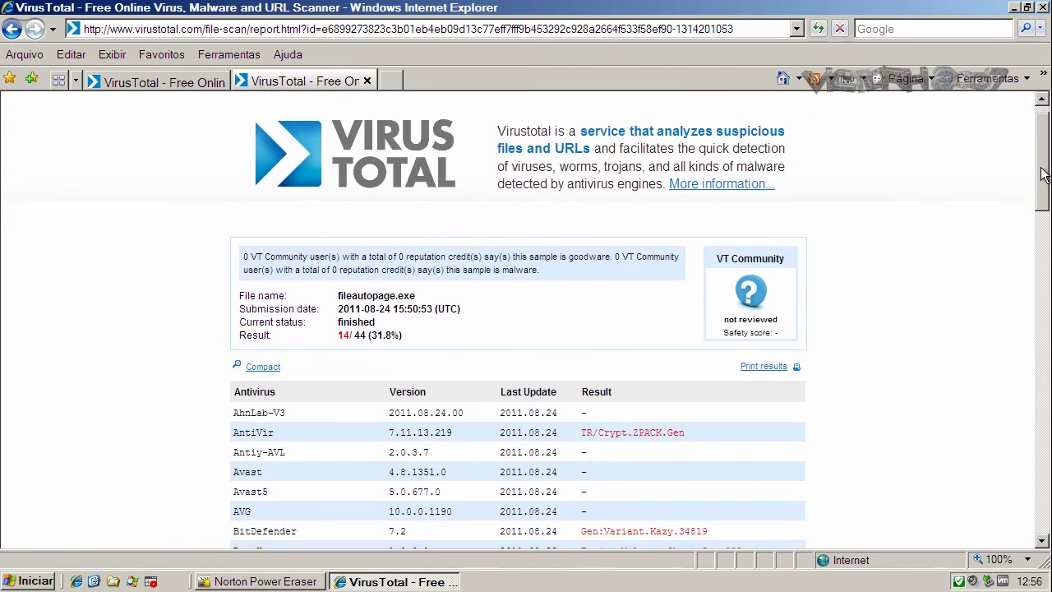
pyautogui.moveTo(581, 431); pyautogui.dragTo(692, 429)
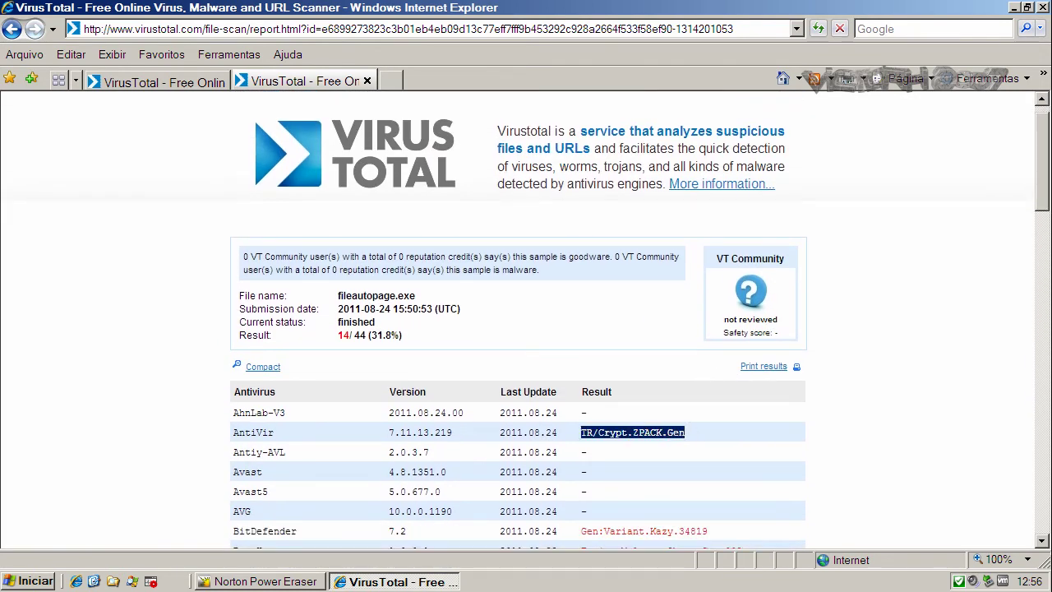
pyautogui.moveTo(1045, 138); pyautogui.dragTo(1039, 102)
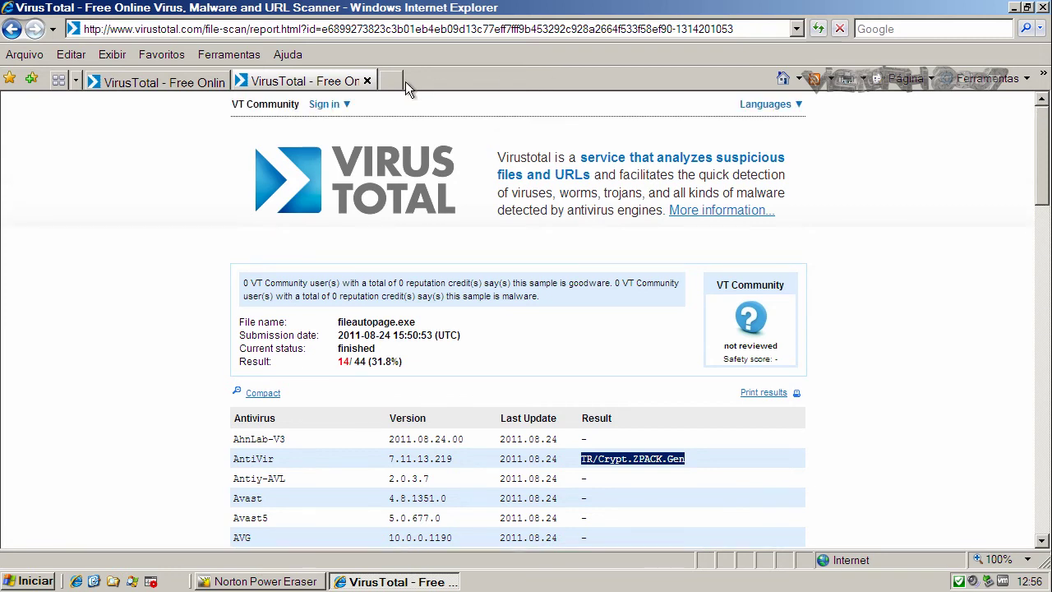
# Step: Close all browser tabs and have Norton Power Eraser fix Cqtktm.exe and fileautopage.exe with a restore point and computer restart
pyautogui.click(1043, 8)
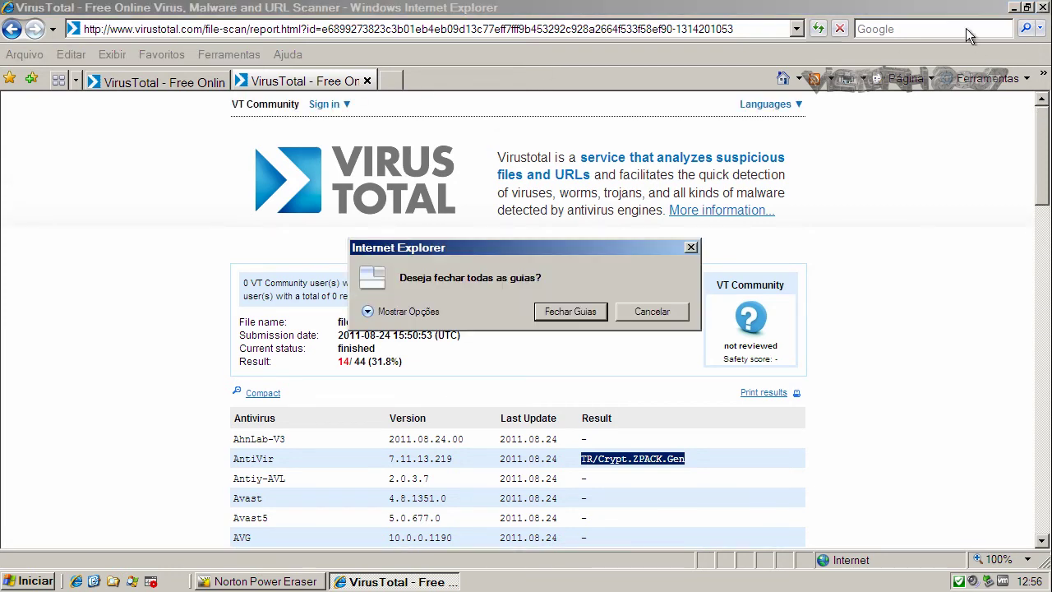
pyautogui.click(570, 311)
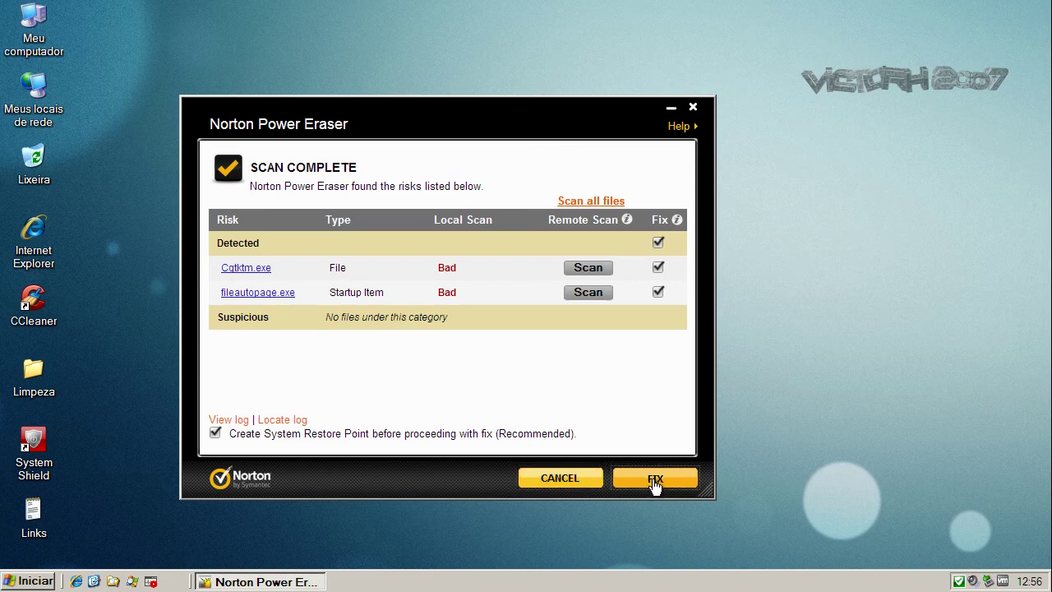
pyautogui.click(655, 482)
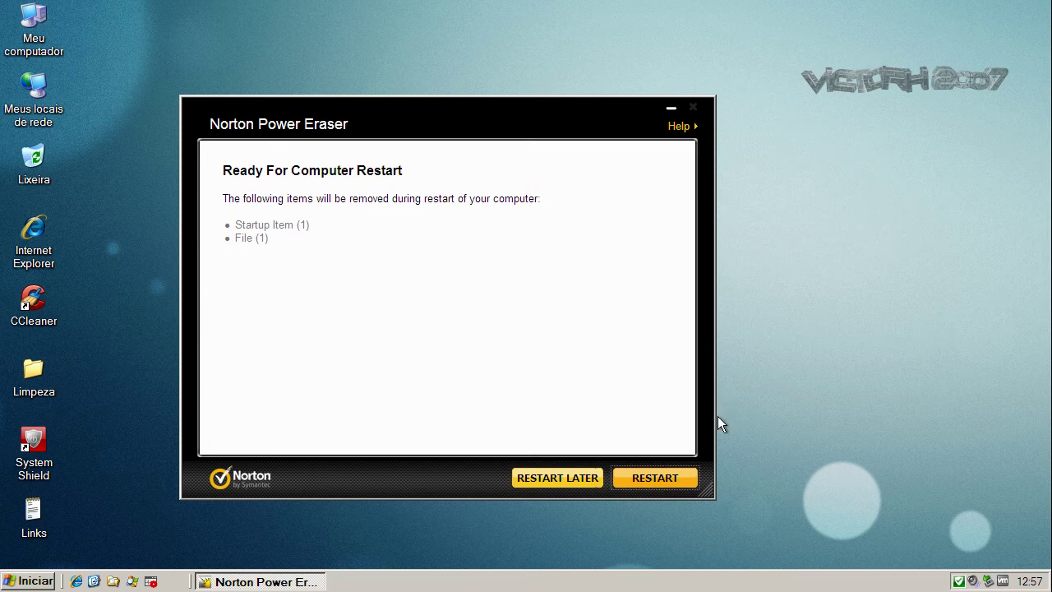
pyautogui.click(665, 482)
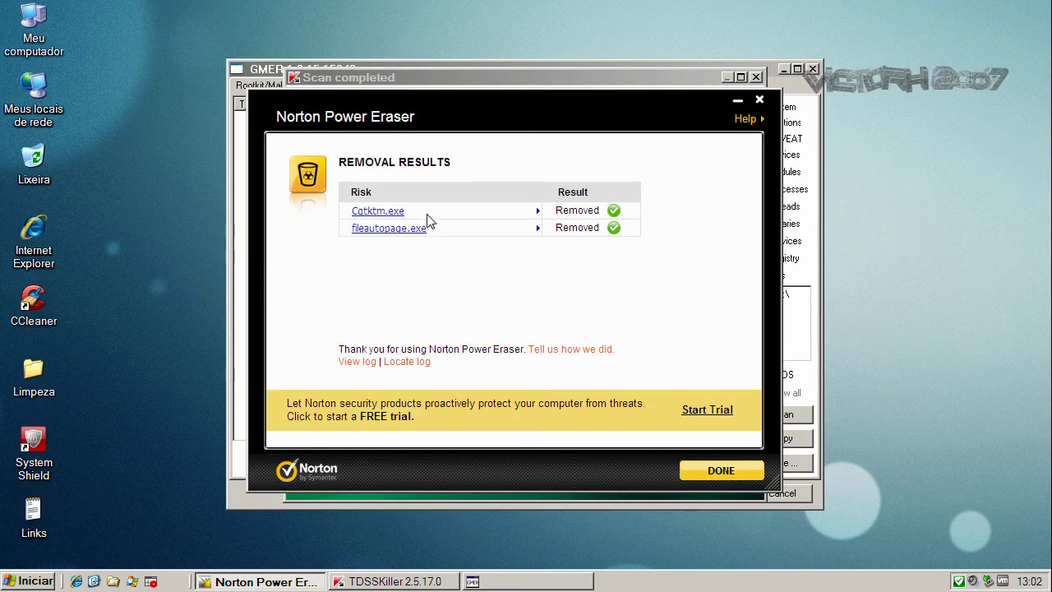
# Step: Finish the Norton Power Eraser removal and close the TDSSKiller and GMER windows to clear the desktop
pyautogui.click(721, 472)
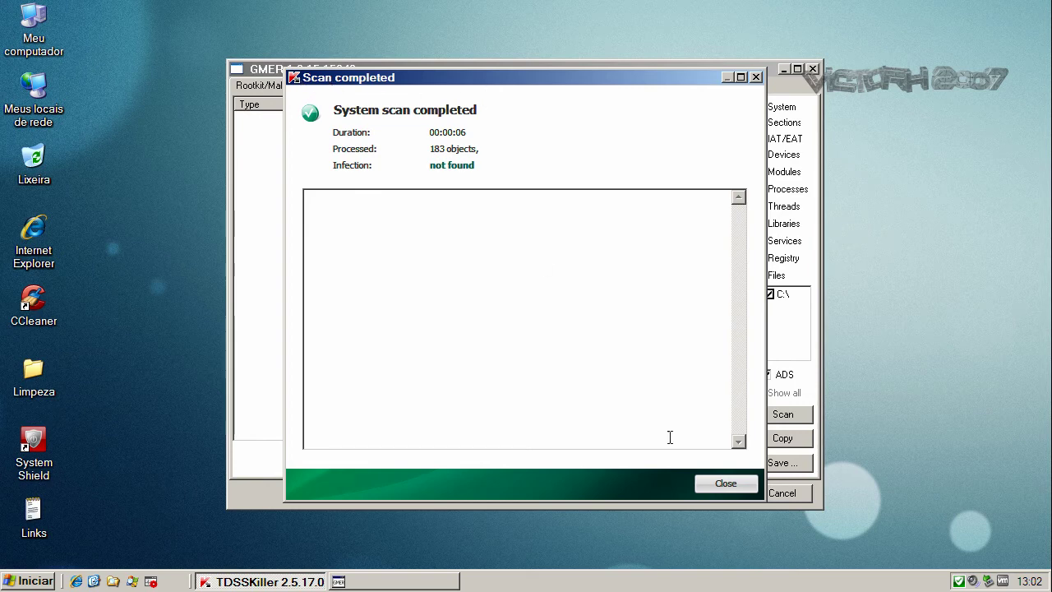
pyautogui.click(721, 484)
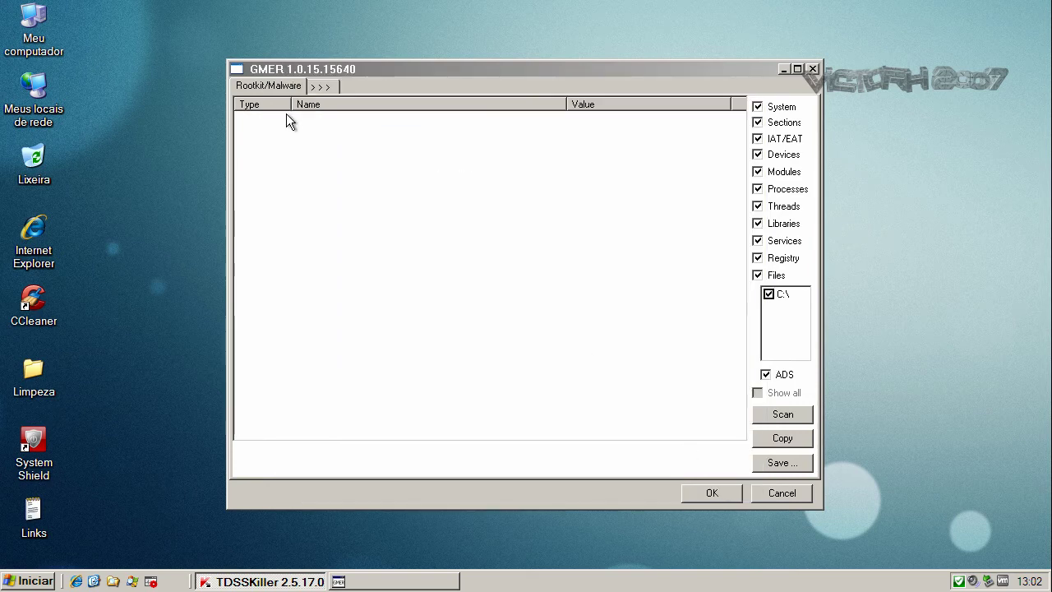
pyautogui.click(812, 69)
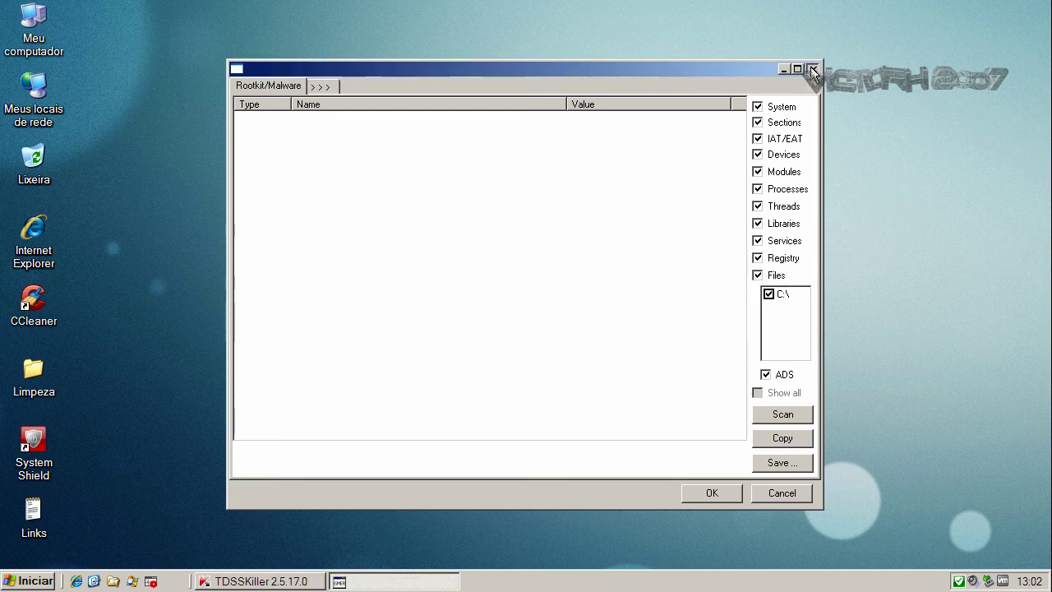
pyautogui.rightClick(251, 582)
pyautogui.click(265, 546)
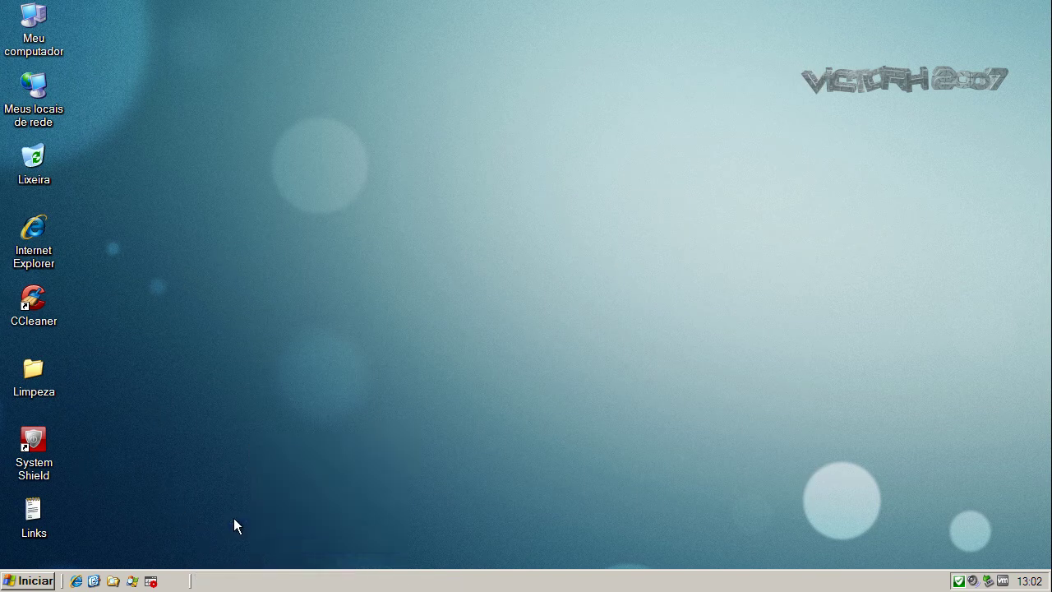
# Step: Open System Shield and move its window clear of the watermark on the desktop wallpaper
pyautogui.click(27, 442)
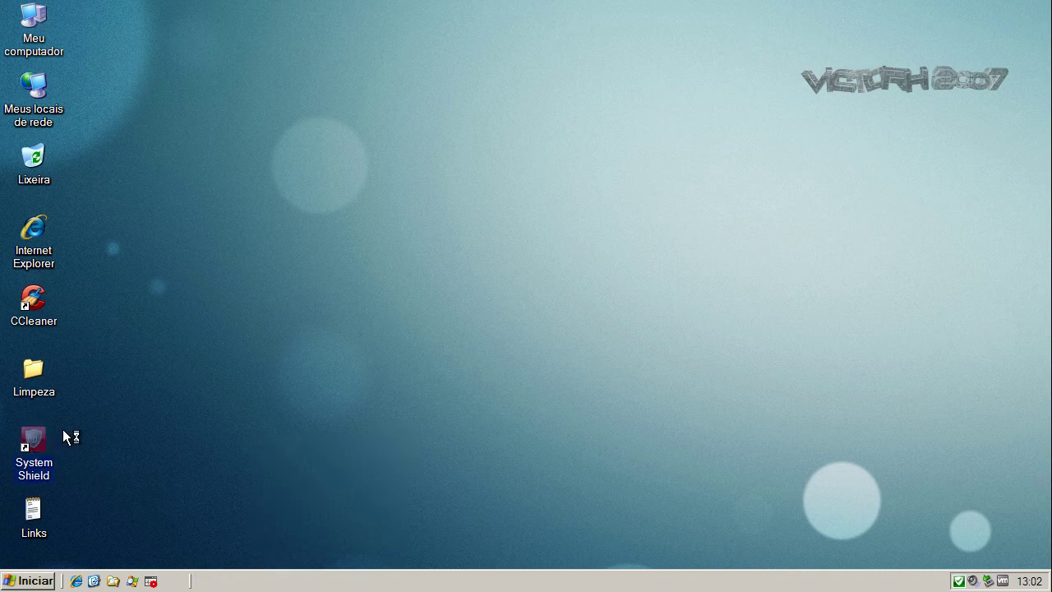
pyautogui.click(639, 439)
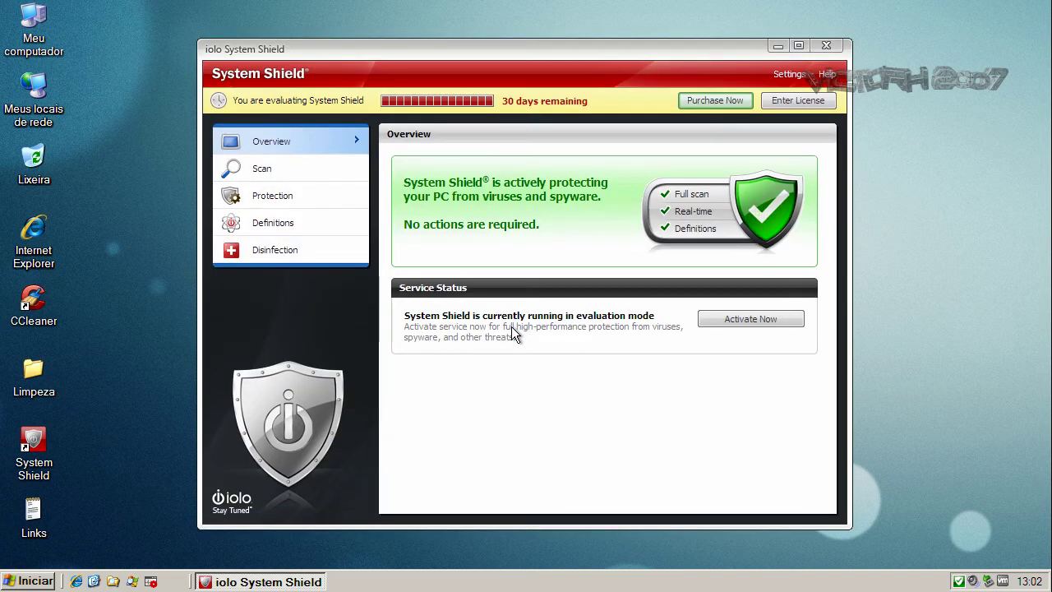
pyautogui.moveTo(435, 48); pyautogui.dragTo(365, 49)
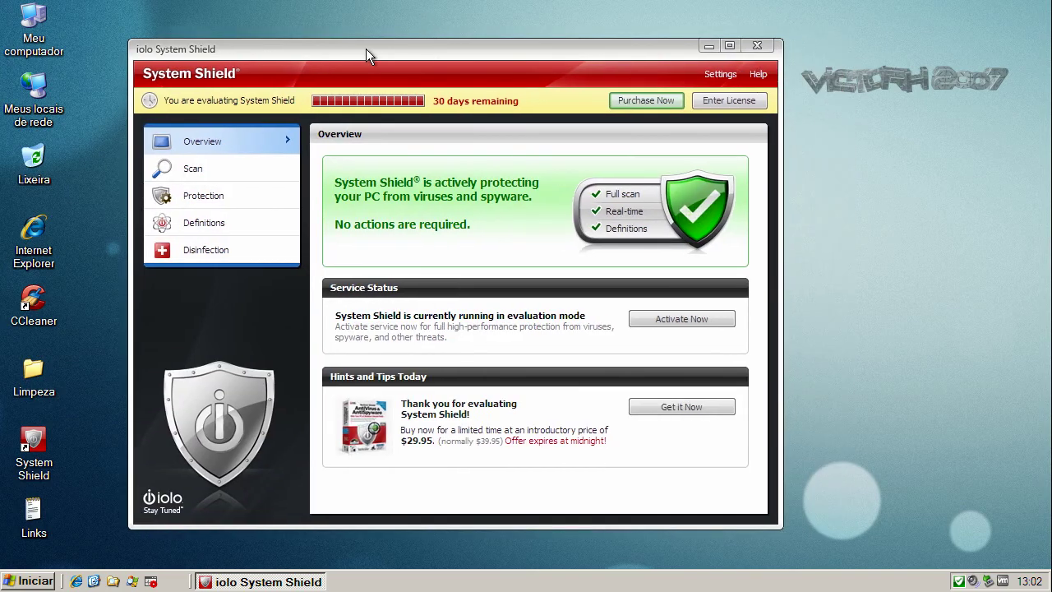